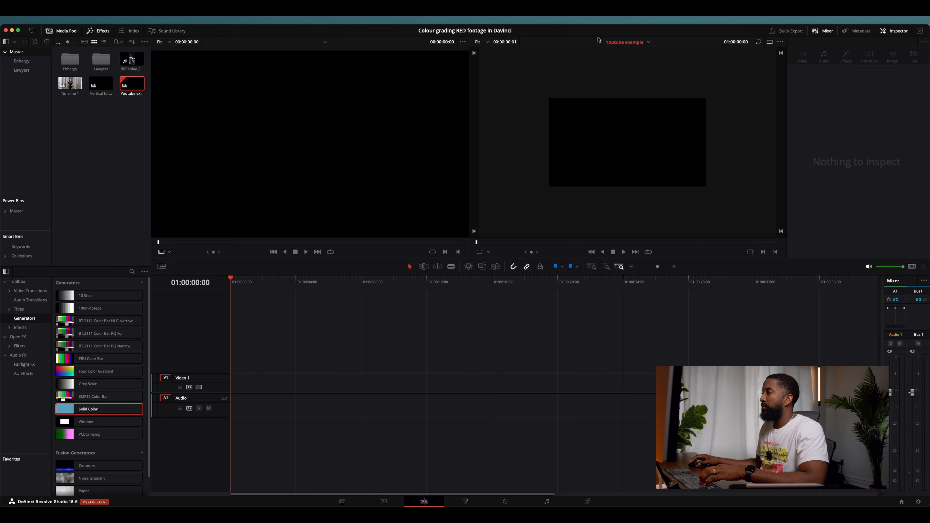
Copy the first five Video 1 clips from Timeline 1 into the Youtube example timeline
click(640, 43)
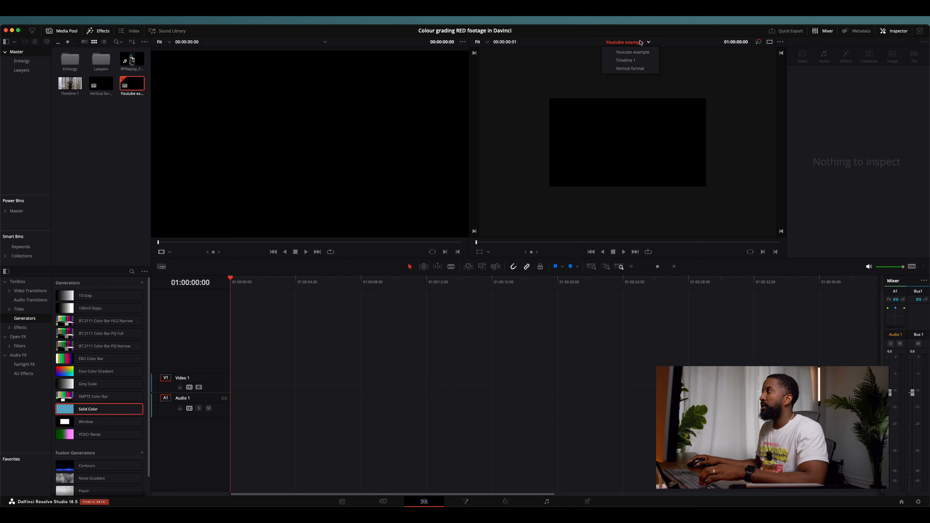
click(626, 69)
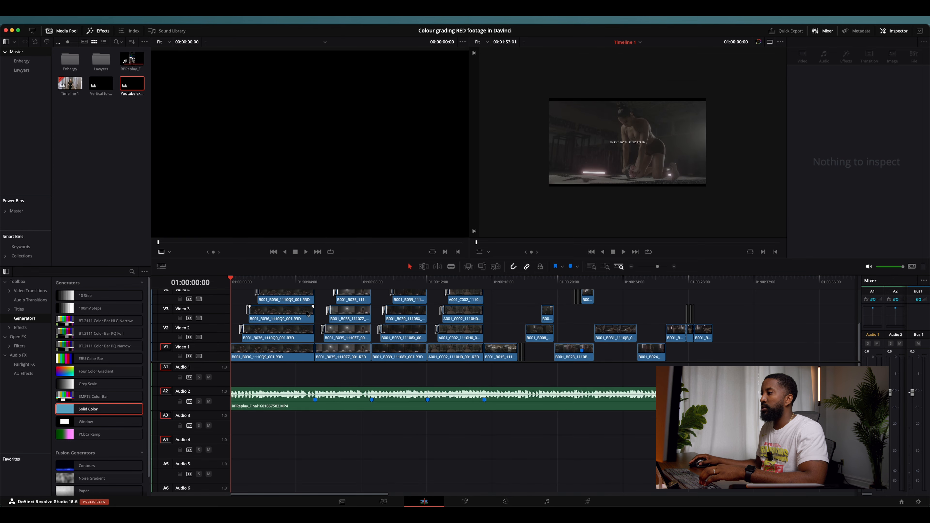
scroll(308, 314, up, 5)
scroll(308, 314, down, 5)
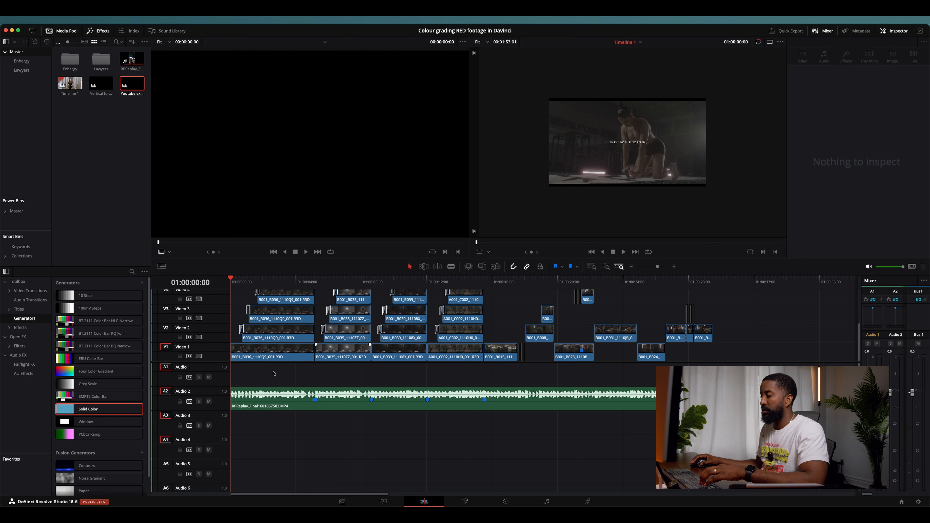
drag(275, 371, 506, 358)
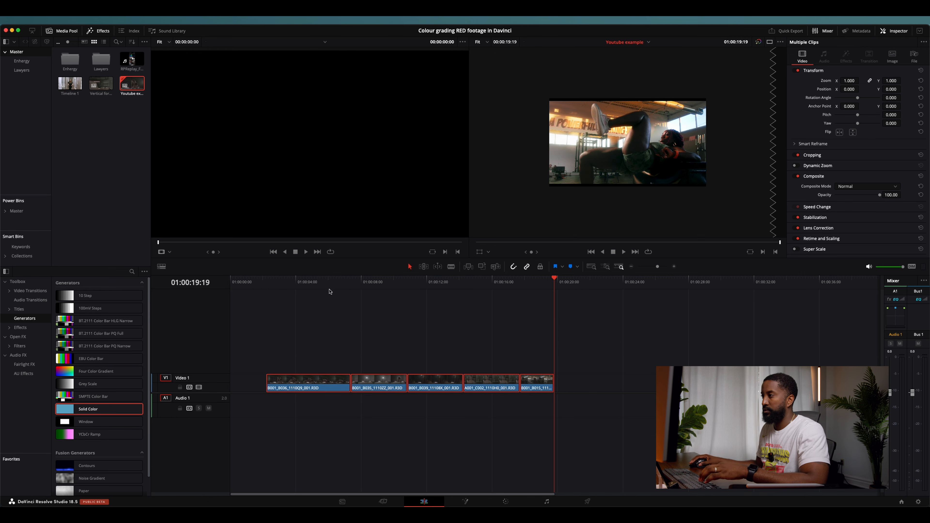
Move all five pasted clips together to the start of the Youtube example timeline
click(284, 281)
click(321, 361)
drag(321, 361, 619, 434)
drag(323, 389, 277, 376)
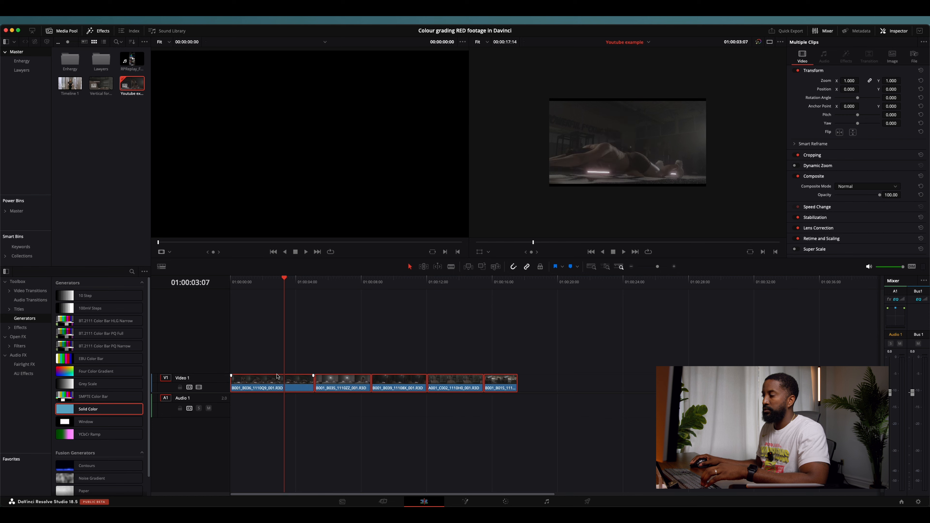
Play the clip sequence from its beginning to review the ungraded footage, and return the playhead to the start
drag(253, 297, 206, 297)
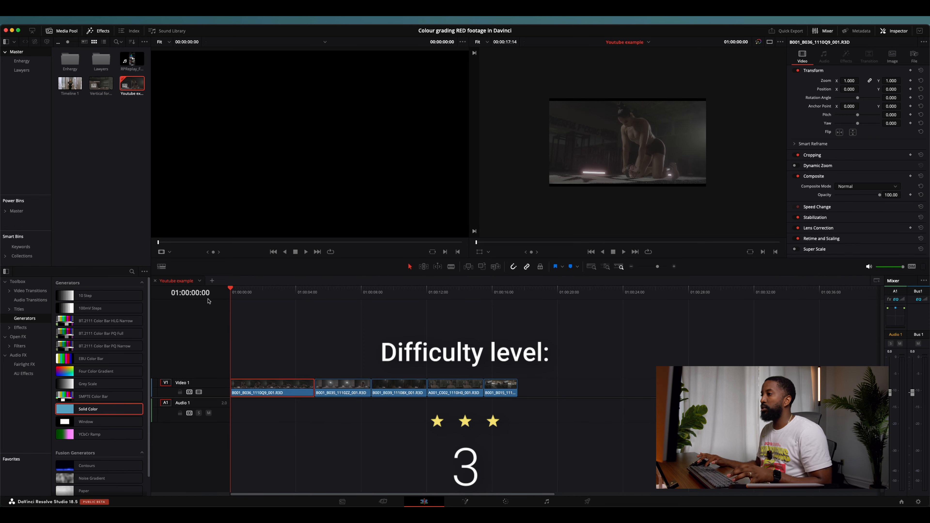
key(space)
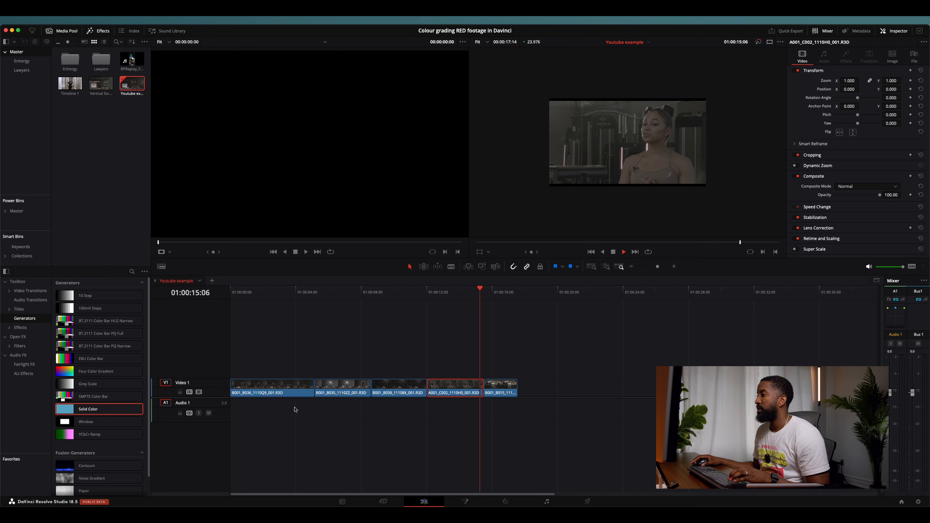
drag(426, 308, 182, 326)
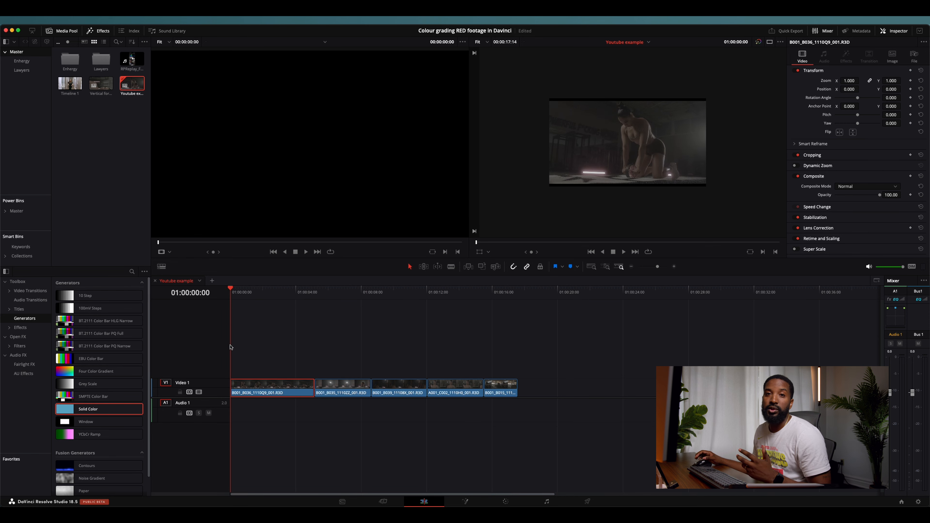
Switch to the Color page and delete every node in the first clip's node graph
click(506, 501)
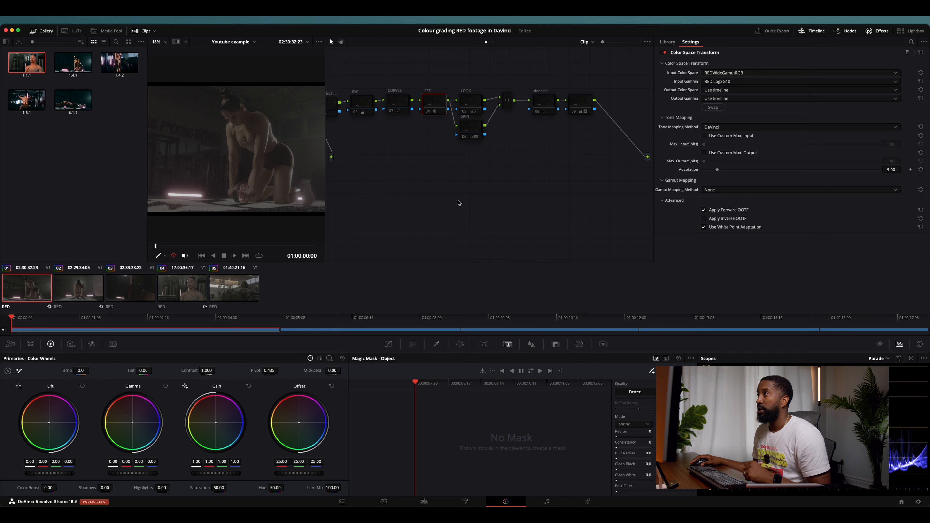
scroll(485, 213, left, 2)
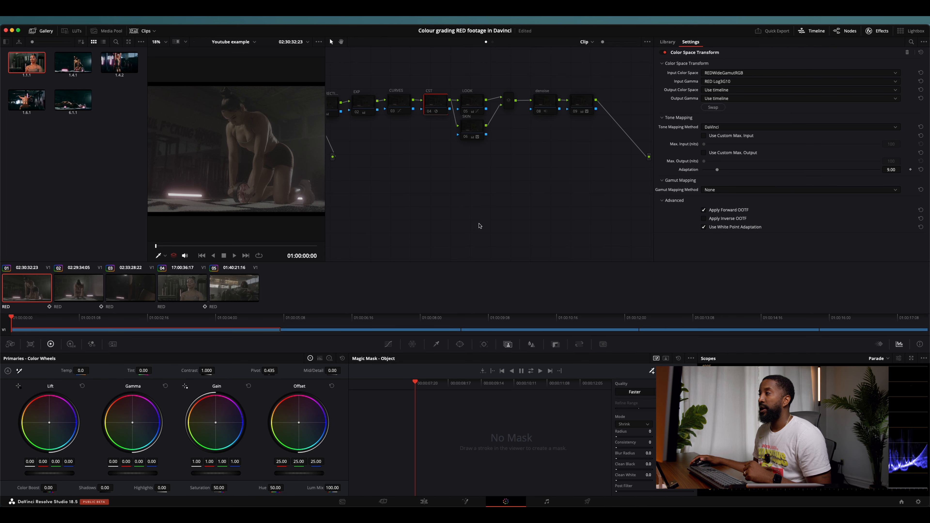
scroll(458, 227, left, 1)
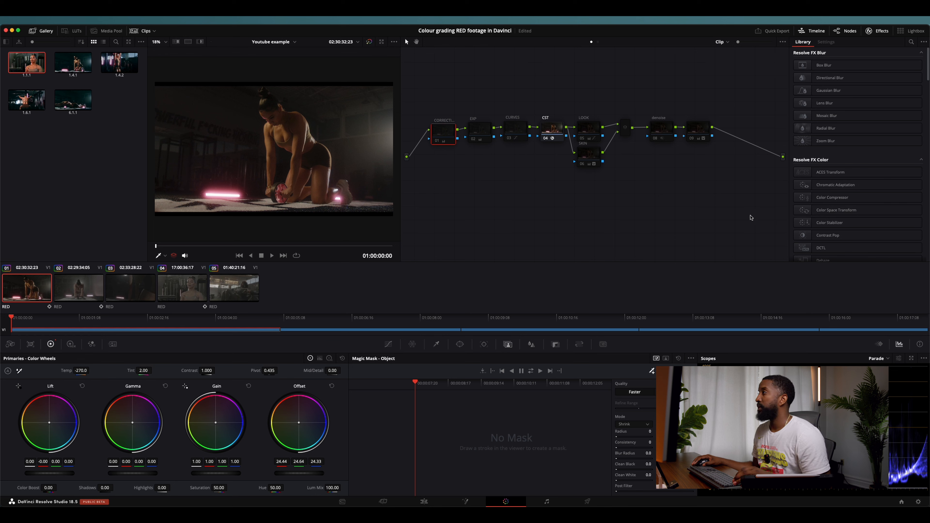
drag(751, 218, 426, 106)
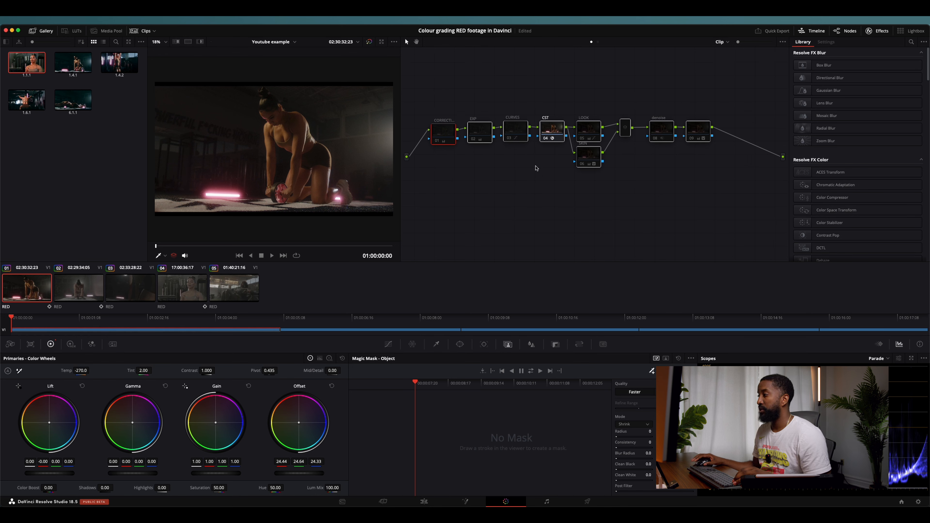
key(Delete)
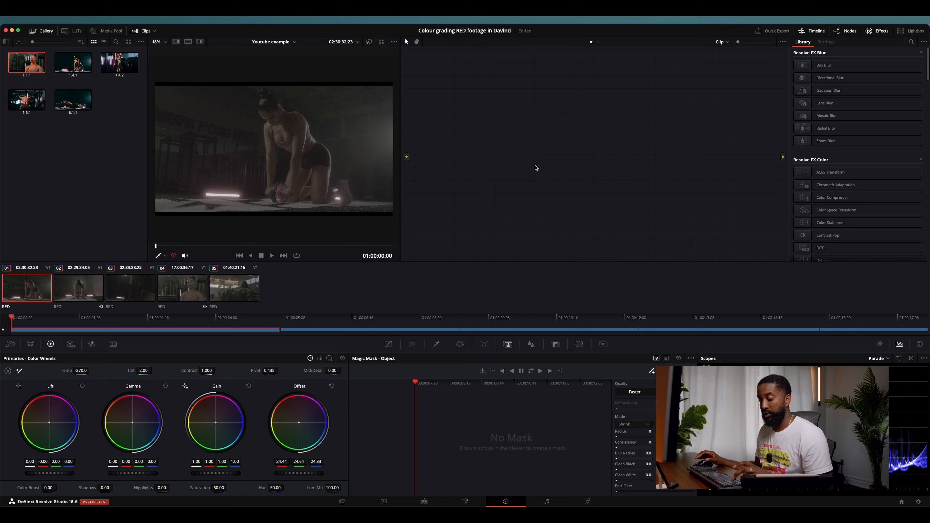
Add a new serial node between the graph's input and output and label it CST
key(alt+s)
drag(484, 107, 514, 148)
key(F2)
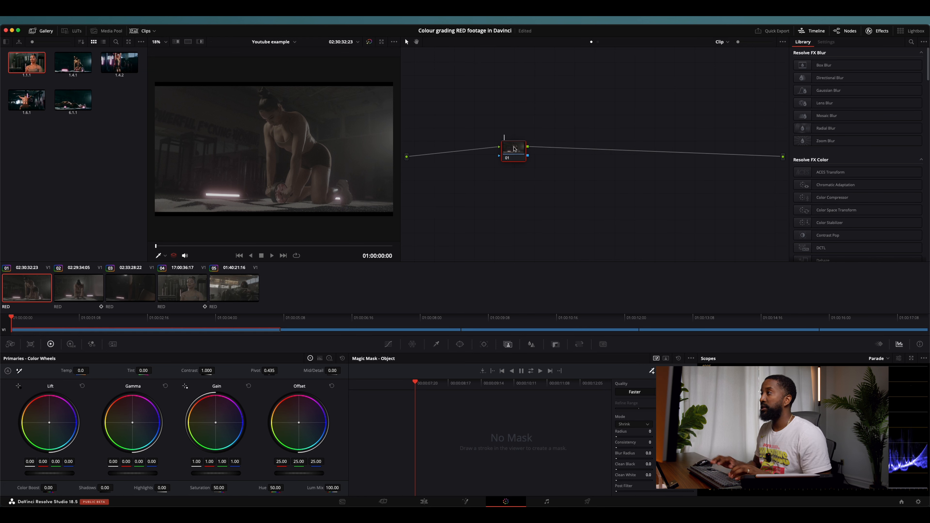
text(CST)
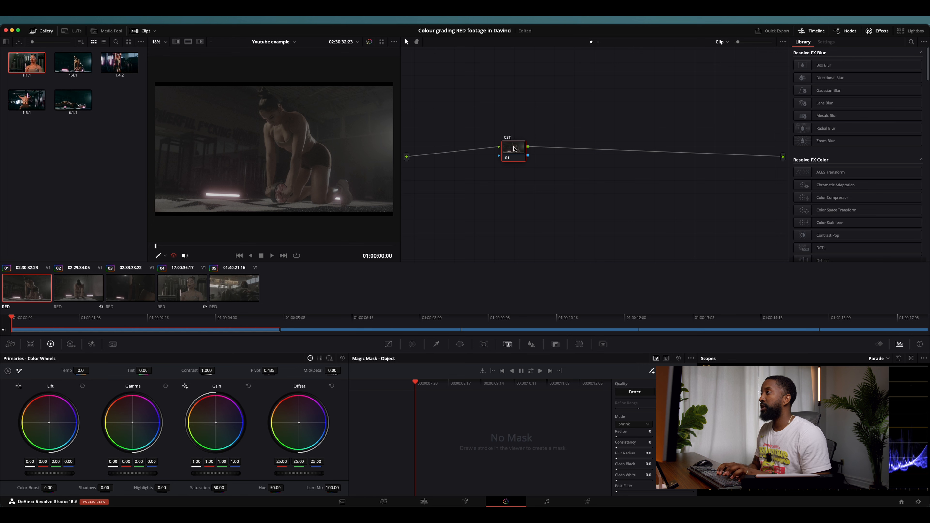
key(Return)
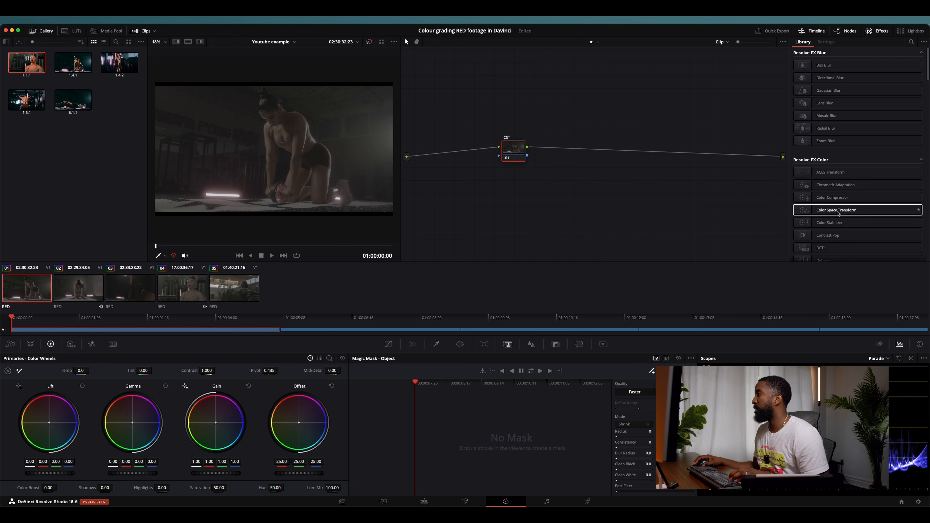
Apply Color Space Transform to the CST node with input color space REDWideGamutRGB and input gamma RED Log3G10
drag(838, 214, 514, 152)
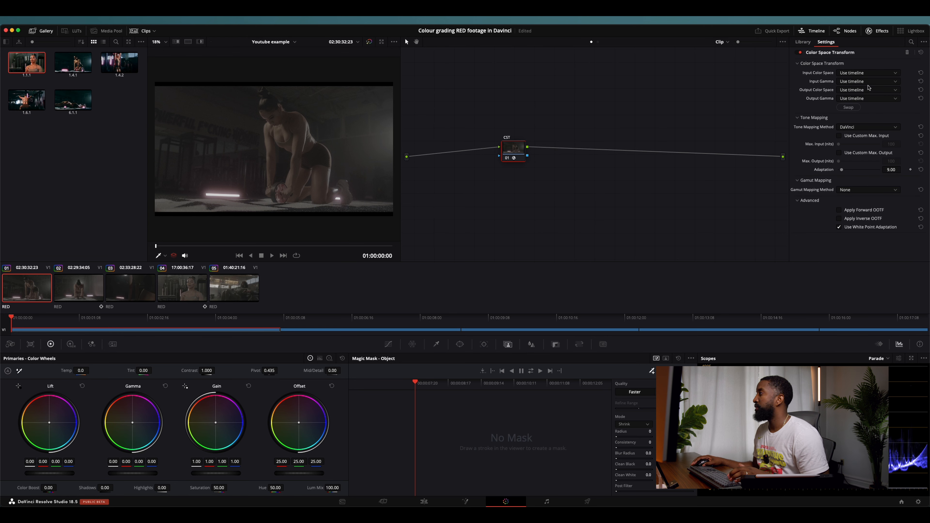
click(864, 73)
click(865, 97)
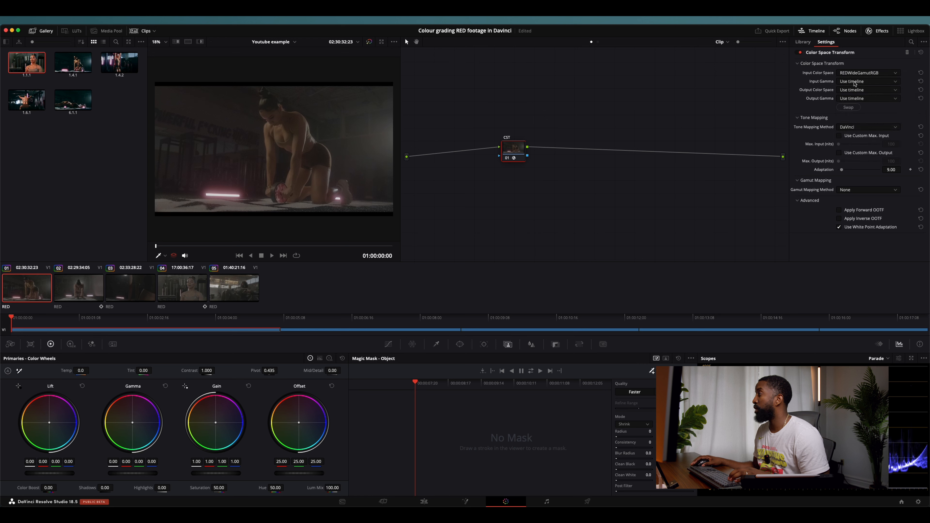
click(856, 83)
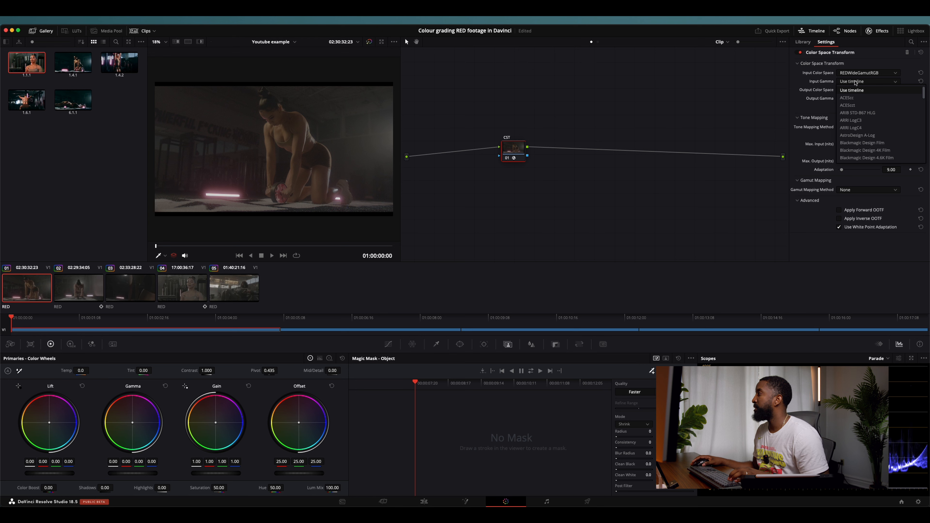
scroll(871, 111, down, 10)
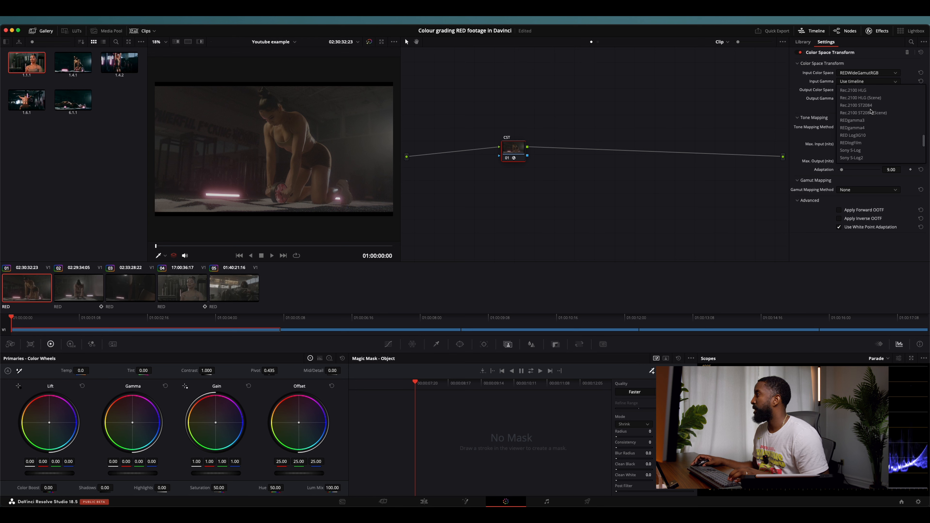
click(857, 135)
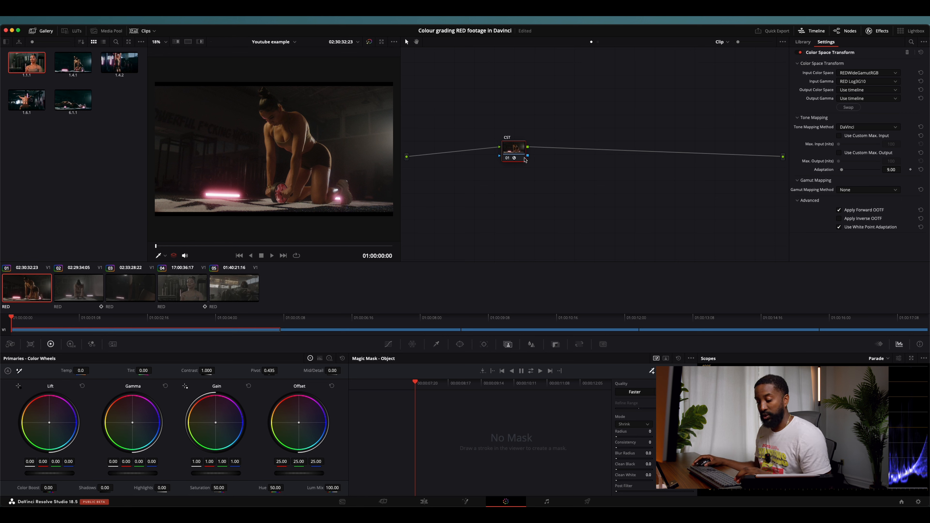
Insert two serial nodes before the CST node and arrange all three nodes in a row
key(alt+s)
key(super+z)
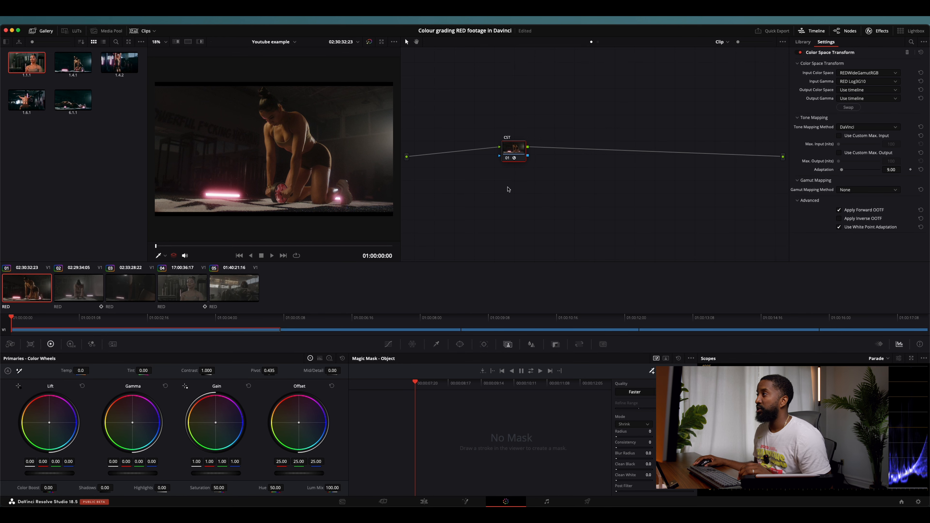
key(shift+s)
key(shift+s)
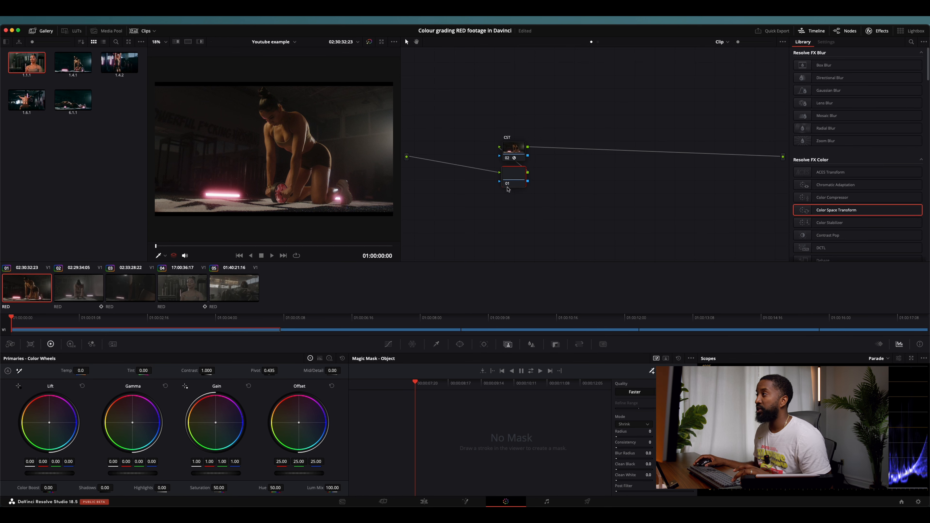
drag(519, 155, 583, 166)
drag(517, 177, 541, 163)
drag(513, 199, 497, 158)
Label the node directly before CST as Curves and the first node as Primarys
click(531, 161)
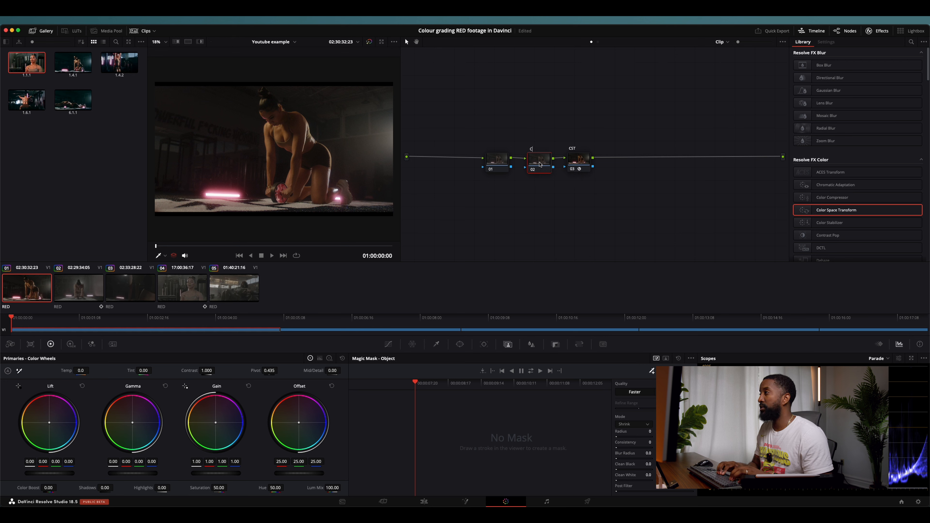
click(498, 158)
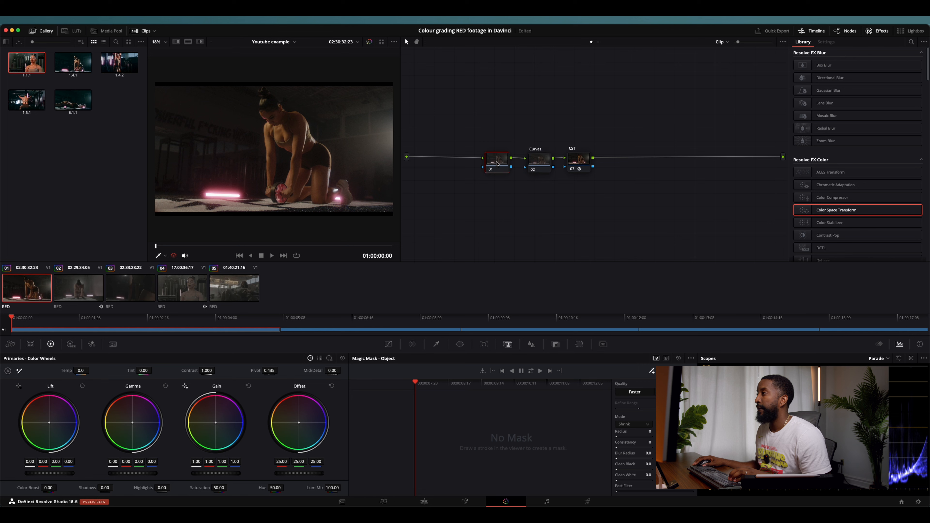
key(shift+l)
text(Primarys)
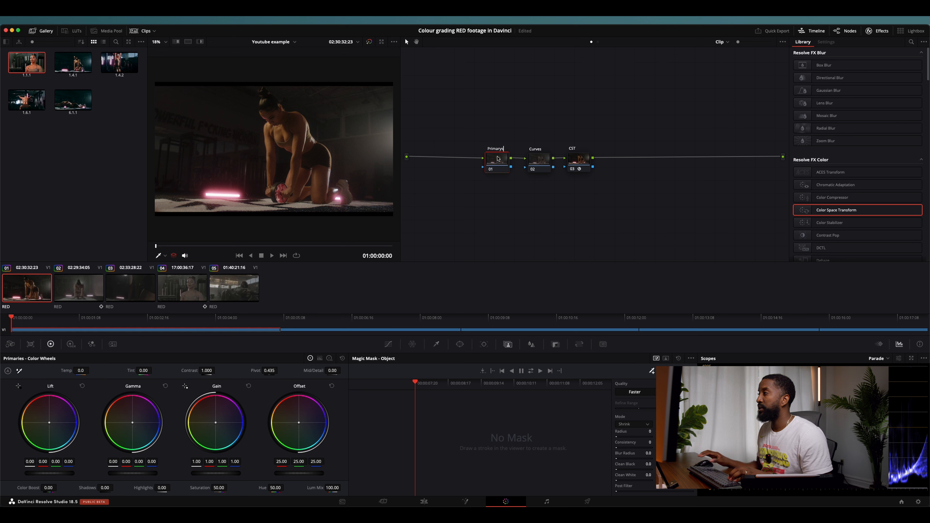
key(Return)
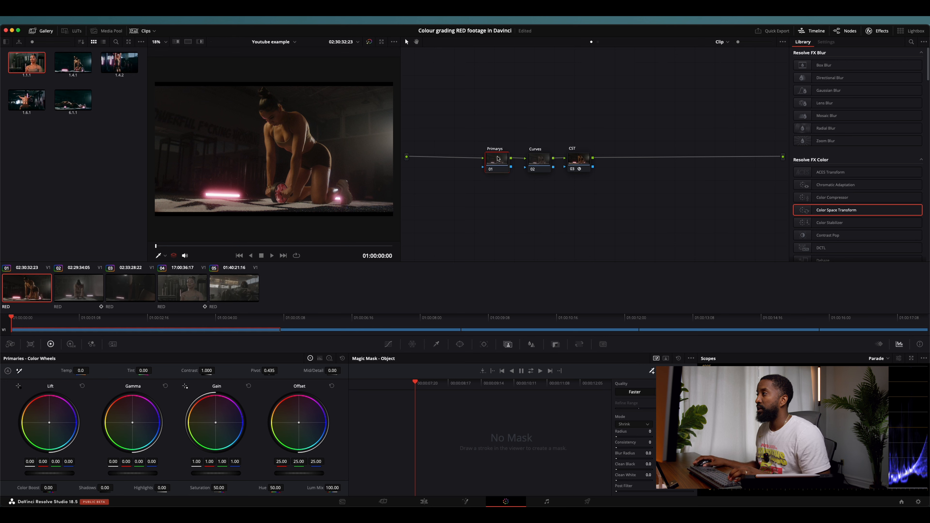
Insert a node before Primarys, label it CC, and space the nodes evenly in the row
key(shift+s)
drag(494, 183, 450, 158)
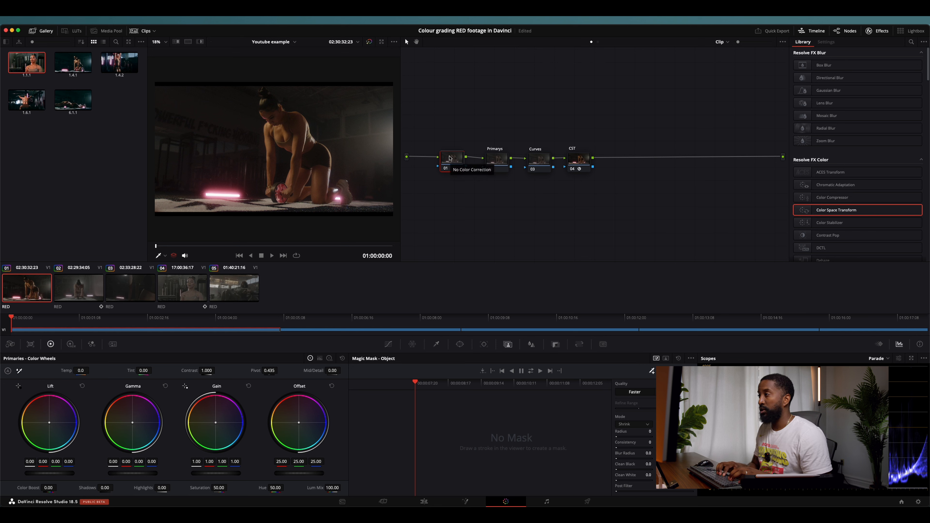
key(super+l)
text(CC)
key(Return)
drag(539, 159, 506, 158)
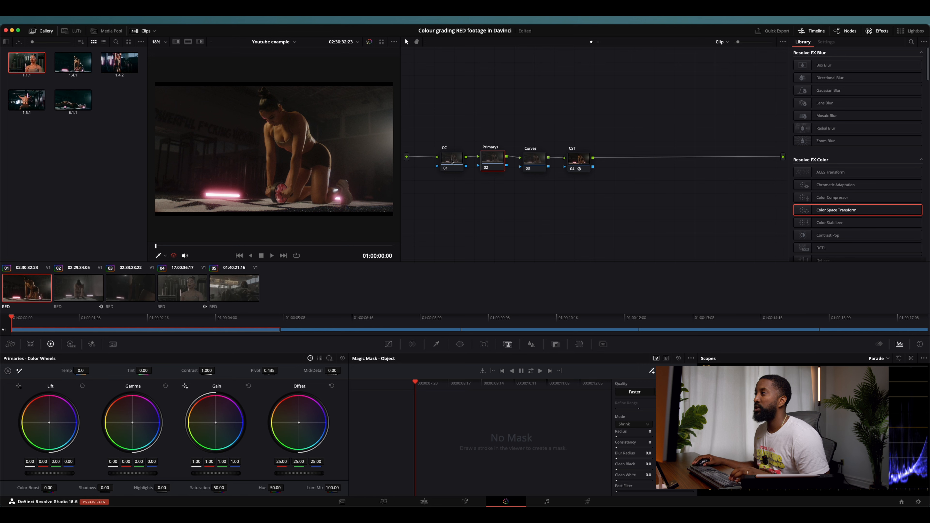
On the CC node, set the temperature to -280 and the tint to -6.00
click(452, 161)
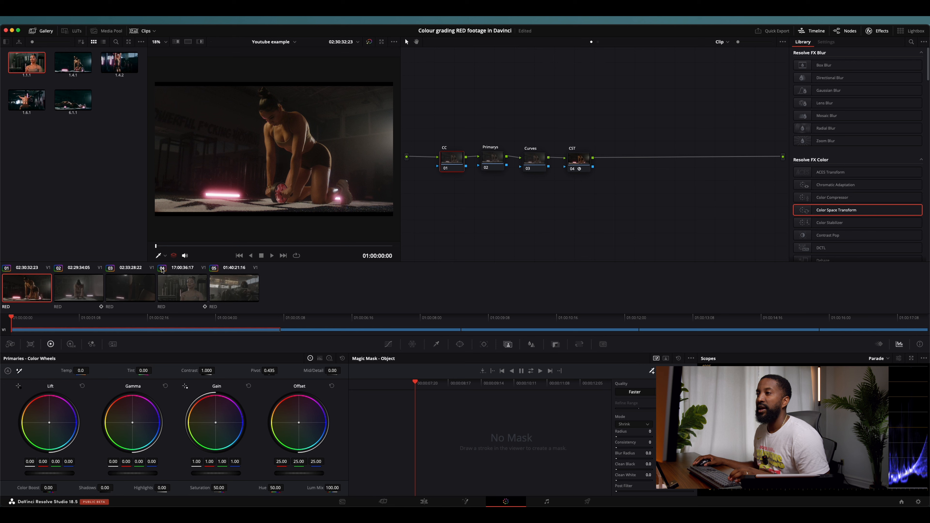
drag(82, 371, 69, 373)
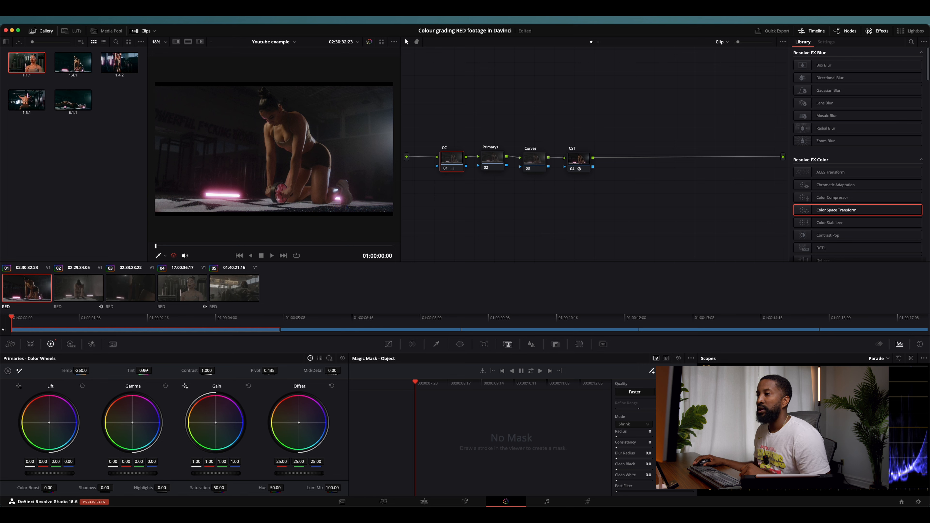
drag(143, 371, 144, 373)
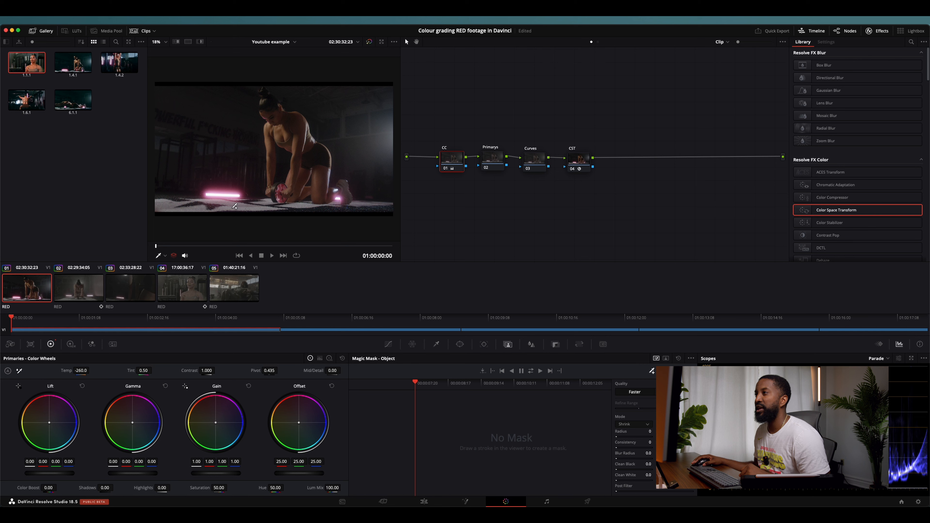
mouse_move(143, 371)
mouse_down()
mouse_move(131, 372)
mouse_move(139, 372)
mouse_up()
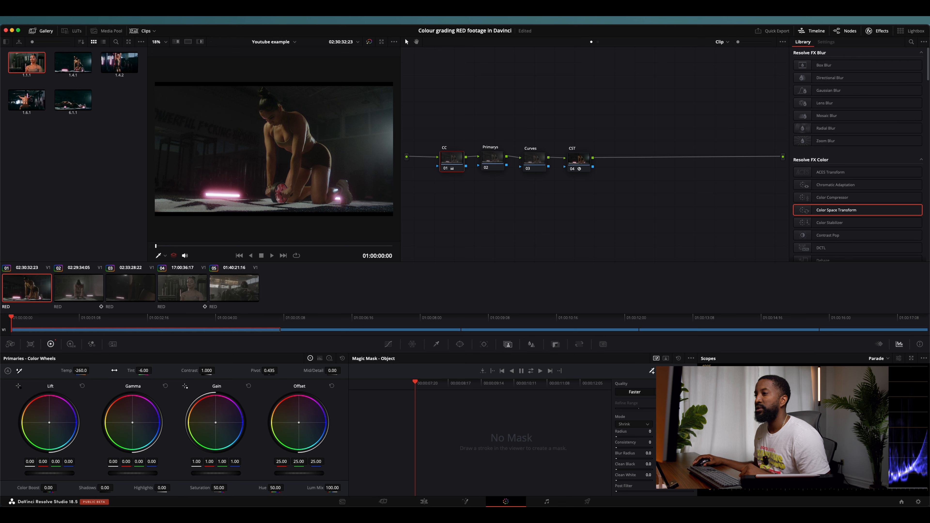
click(79, 371)
mouse_move(79, 371)
mouse_down()
mouse_move(88, 372)
mouse_move(61, 371)
mouse_move(78, 371)
mouse_up()
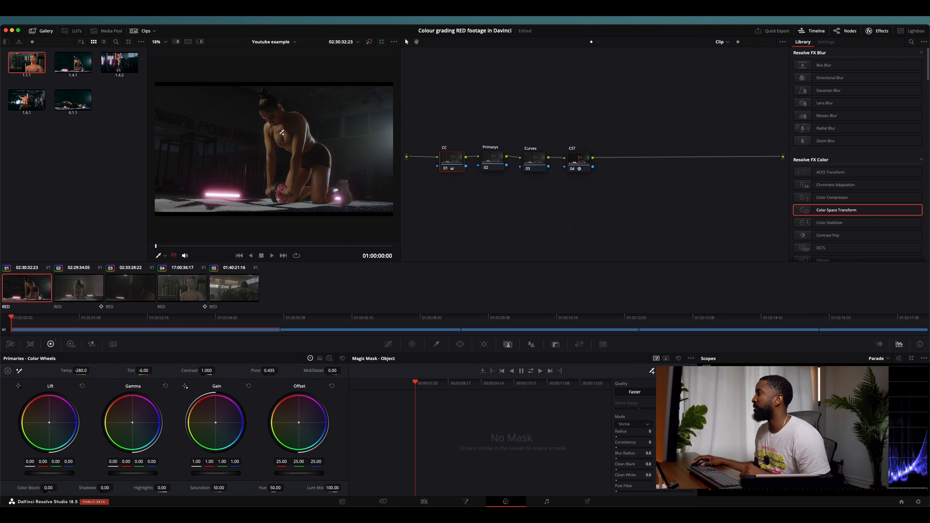
Change the scope display to Vectorscope
click(885, 359)
click(887, 384)
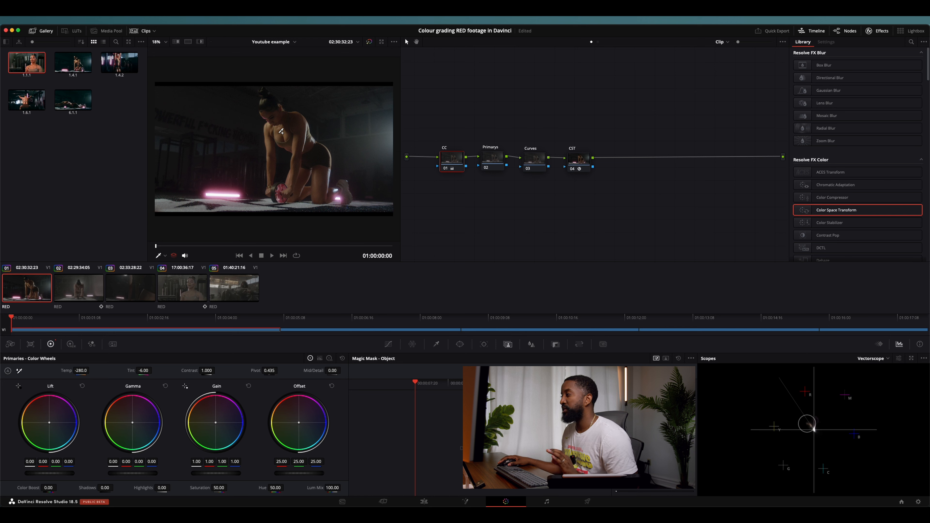
Save the project and shift the CC node's gamma color balance very slightly off center toward warm
key(super+s)
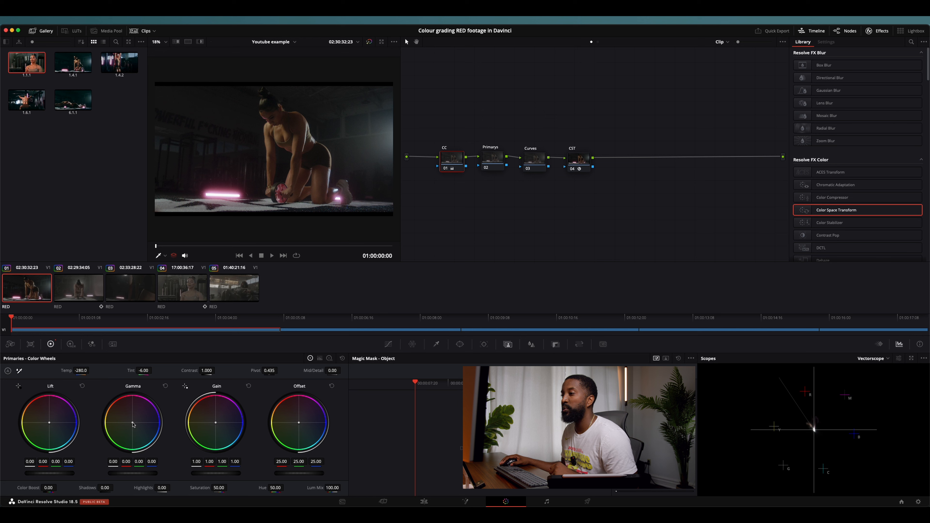
drag(133, 424, 134, 424)
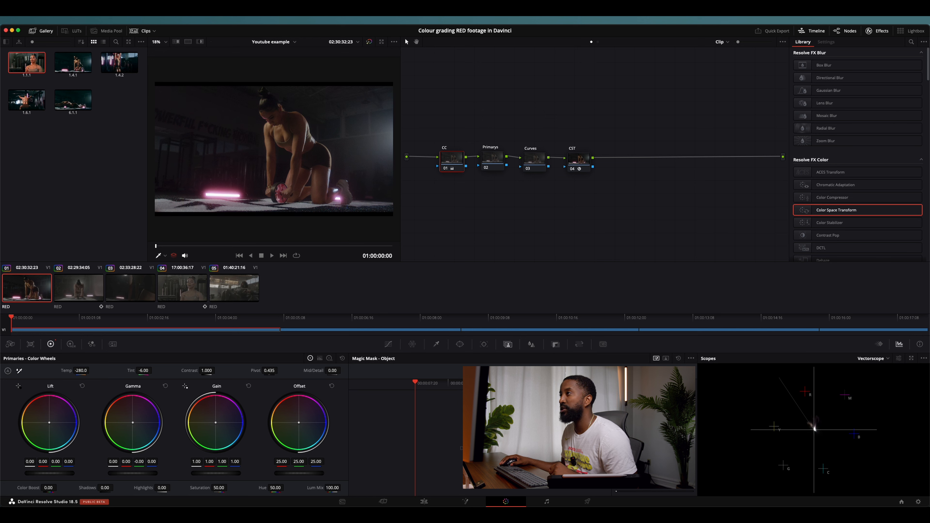
drag(133, 422, 132, 424)
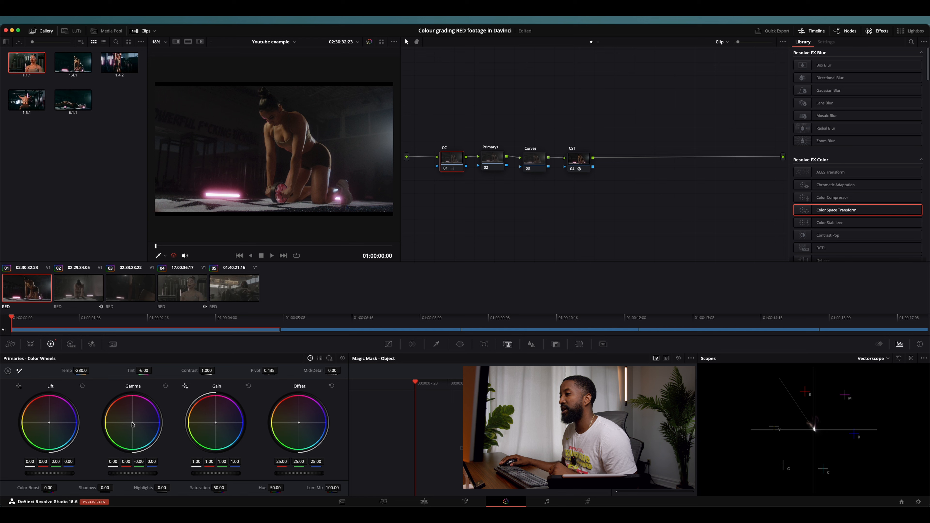
drag(132, 424, 130, 426)
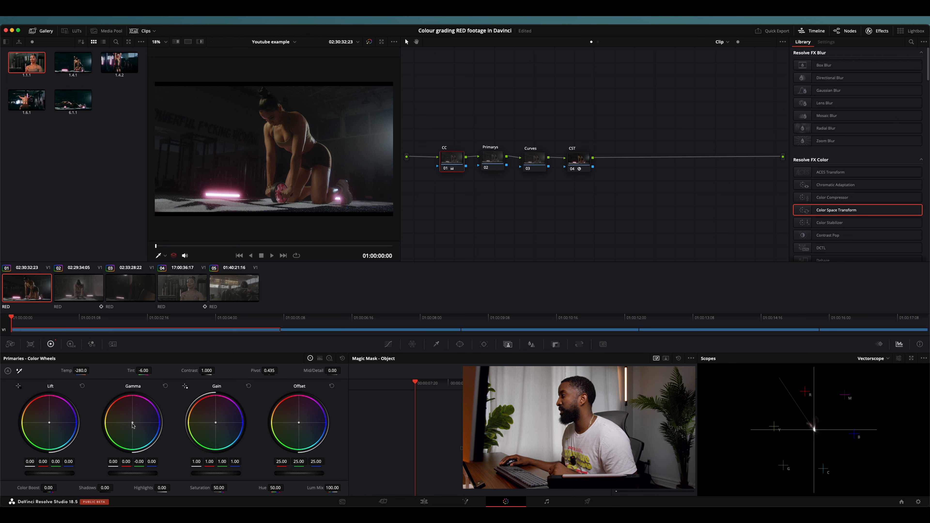
drag(132, 423, 130, 422)
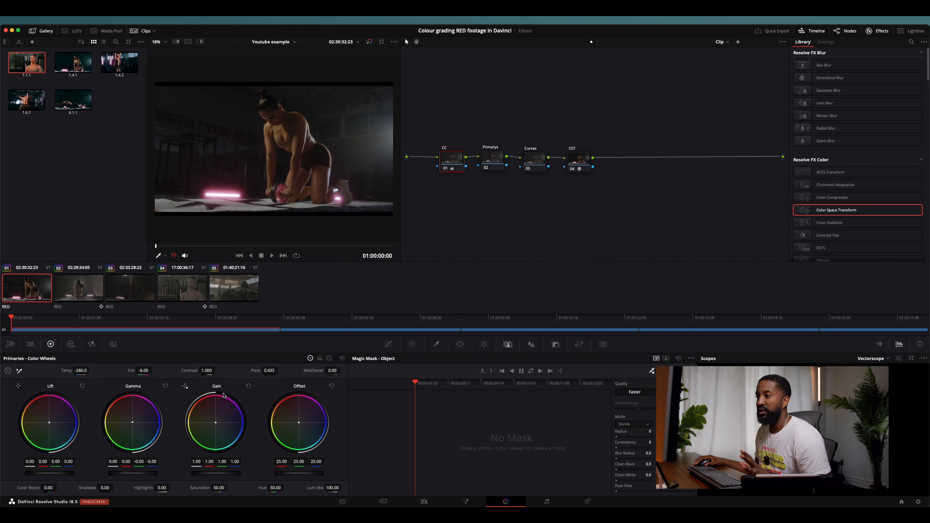
On the Primarys node, lower the overall lift to -0.01 and change the scope display to Parade
click(484, 170)
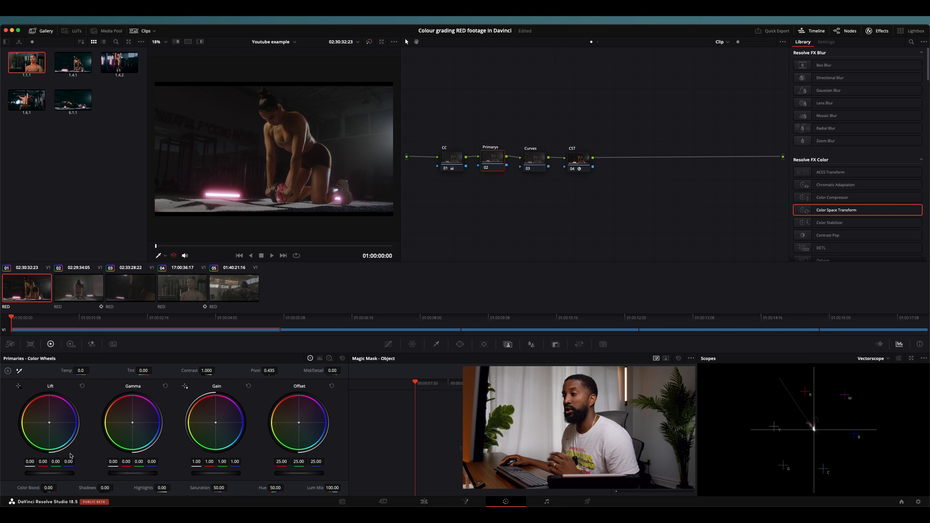
drag(52, 474, 44, 473)
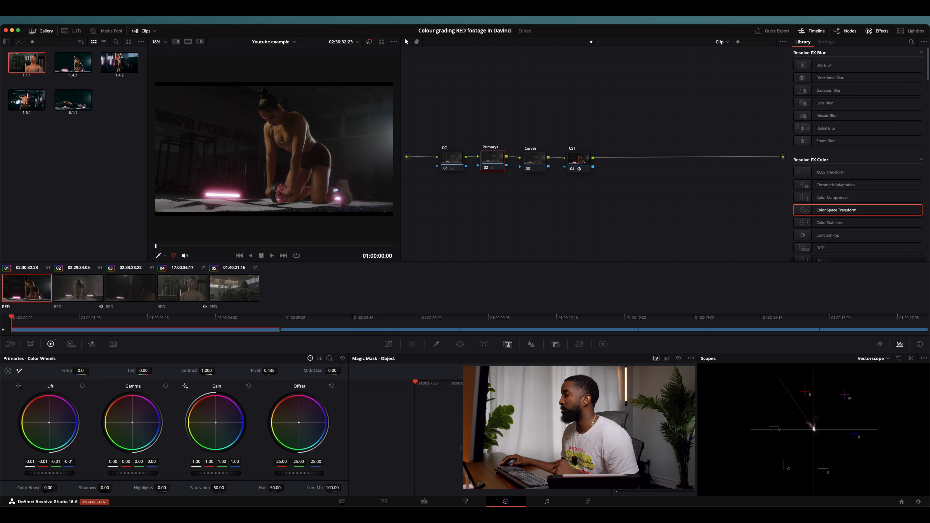
click(883, 361)
click(877, 370)
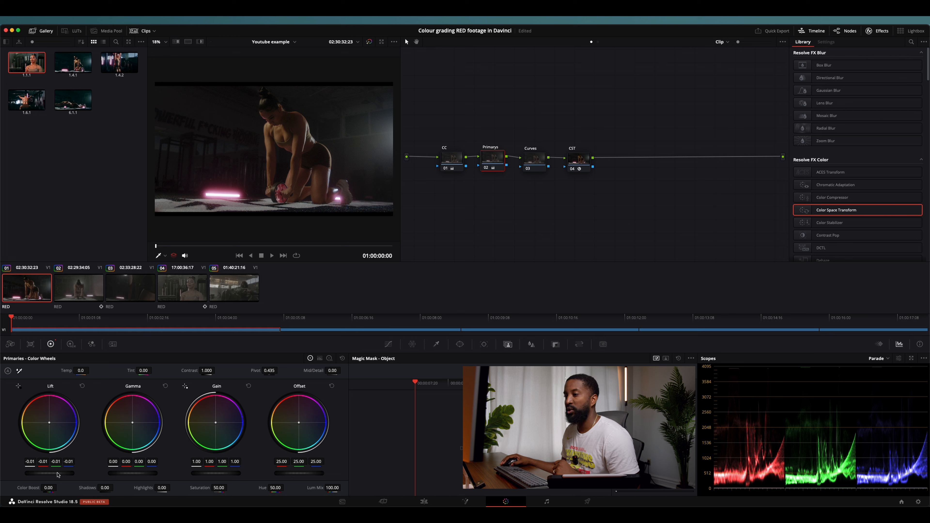
mouse_move(57, 474)
mouse_down()
mouse_move(35, 475)
mouse_move(69, 473)
mouse_up()
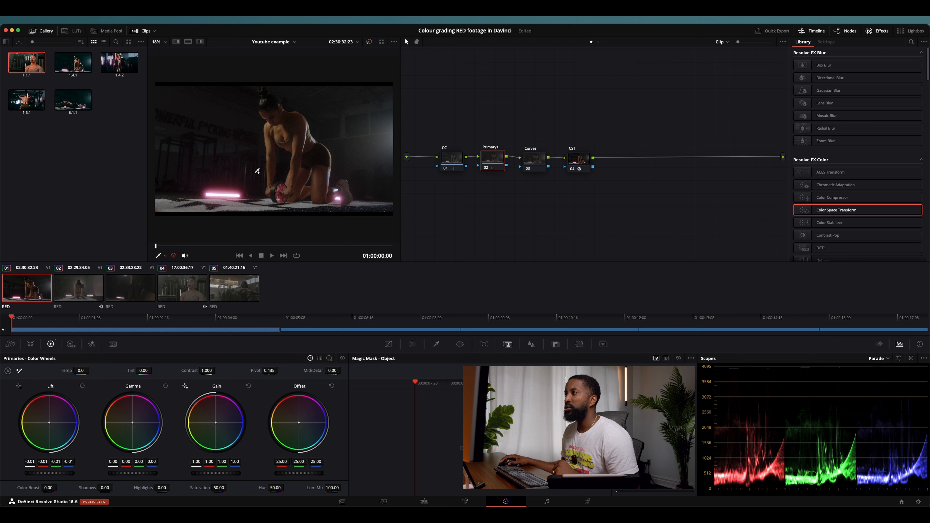
Raise the Primarys node's overall gamma to 0.01 and gain to 1.06, and fine-tune the lift at -0.01
mouse_move(133, 475)
mouse_down()
mouse_move(158, 474)
mouse_move(132, 474)
mouse_up()
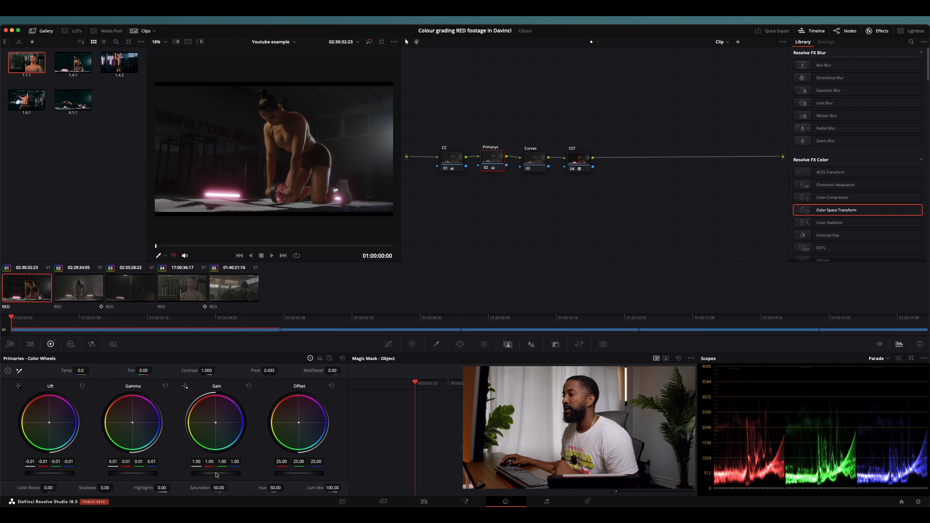
drag(216, 474, 237, 471)
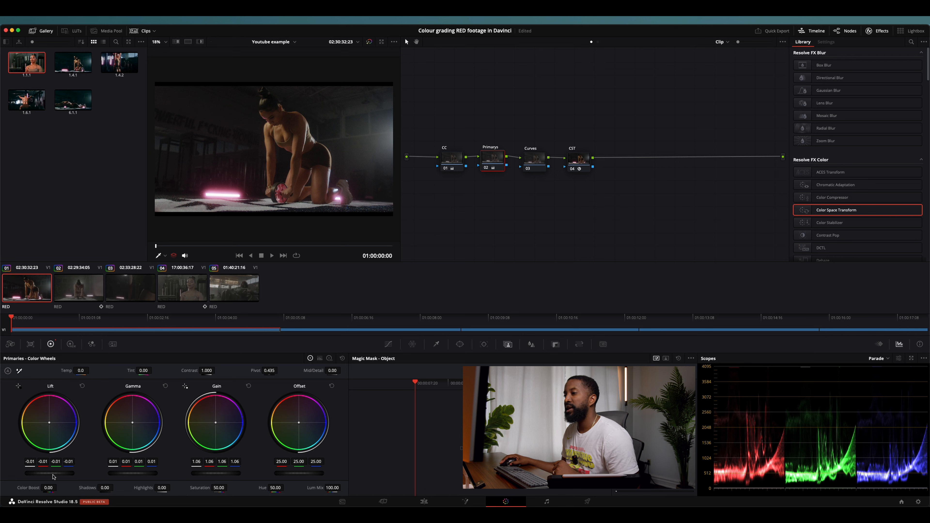
drag(56, 476, 46, 476)
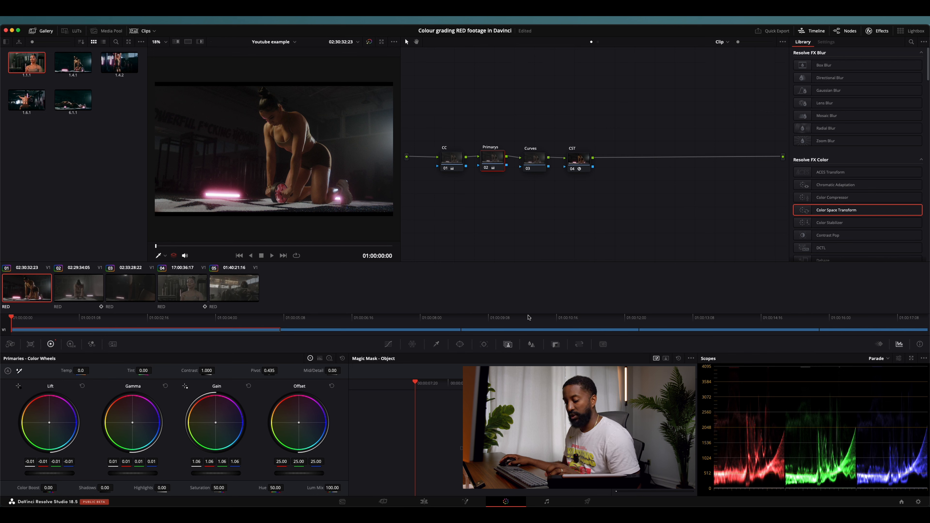
Toggle all nodes off and on repeatedly to compare the clip with and without the grade
key(alt+d)
key(alt+d)
key(alt+d)
key(alt+d)
key(alt+d)
key(alt+d)
key(alt+d)
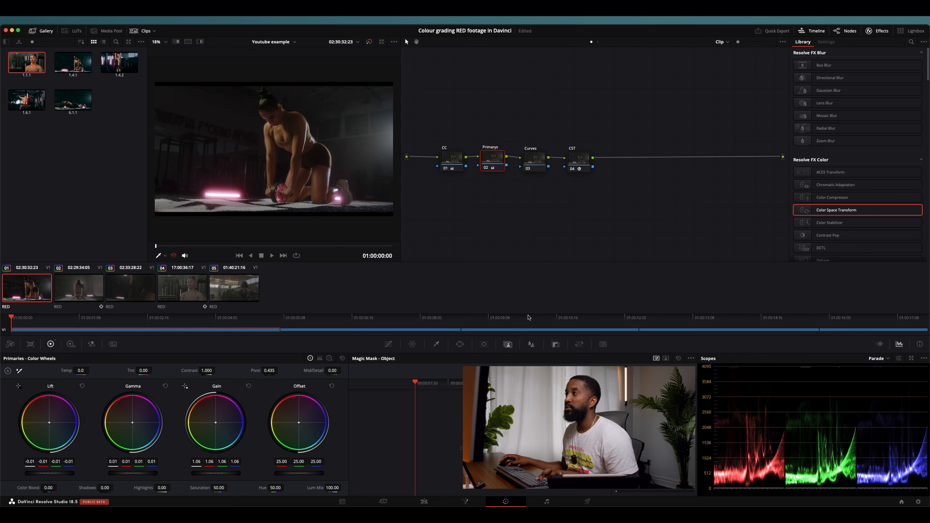
key(alt+d)
key(alt+d)
key(alt+d)
key(alt+d)
key(alt+d)
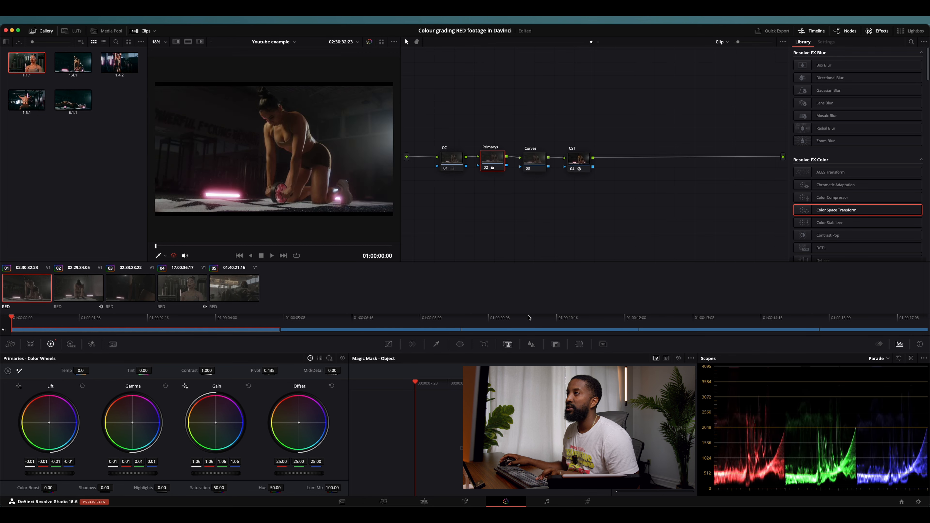
key(alt+d)
key(alt+d)
key(alt+d)
key(alt+d)
key(alt+d)
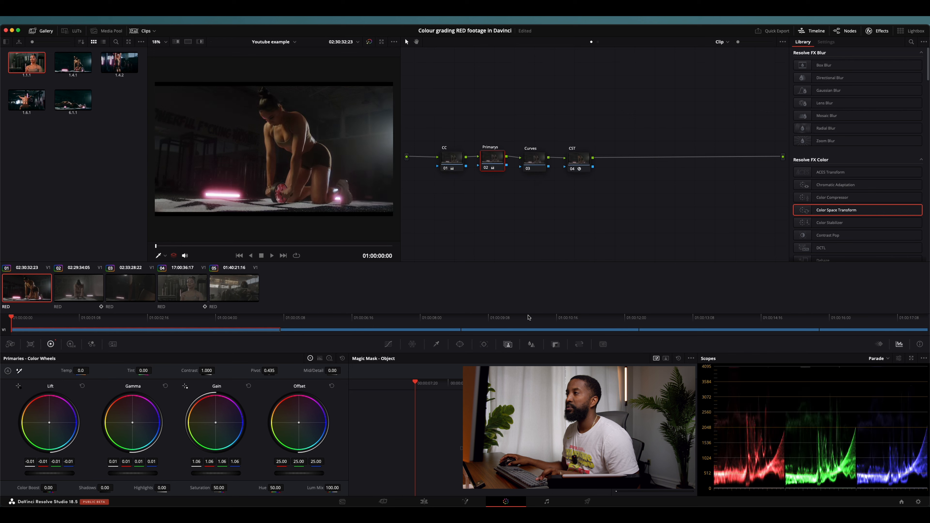
key(alt+d)
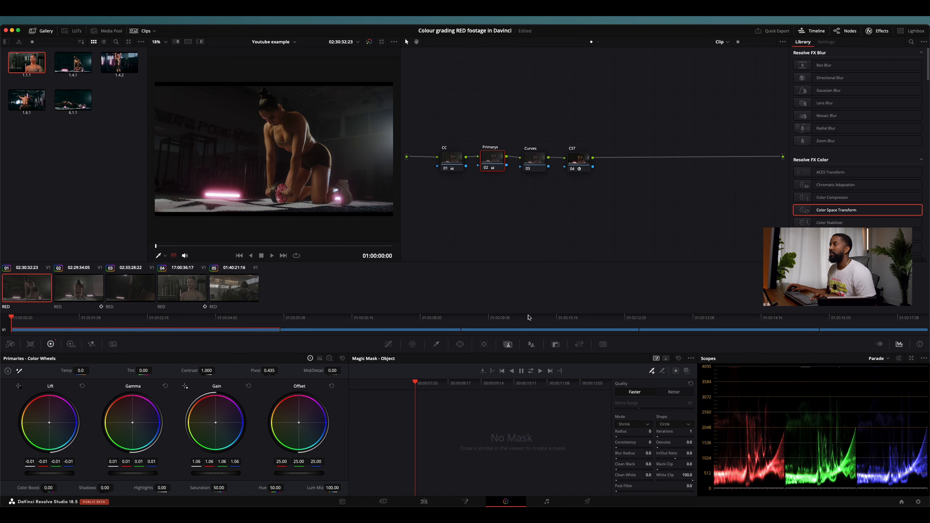
On the Curves node, anchor a shadow point on the custom curve and raise a point just above its middle for contrast
click(535, 159)
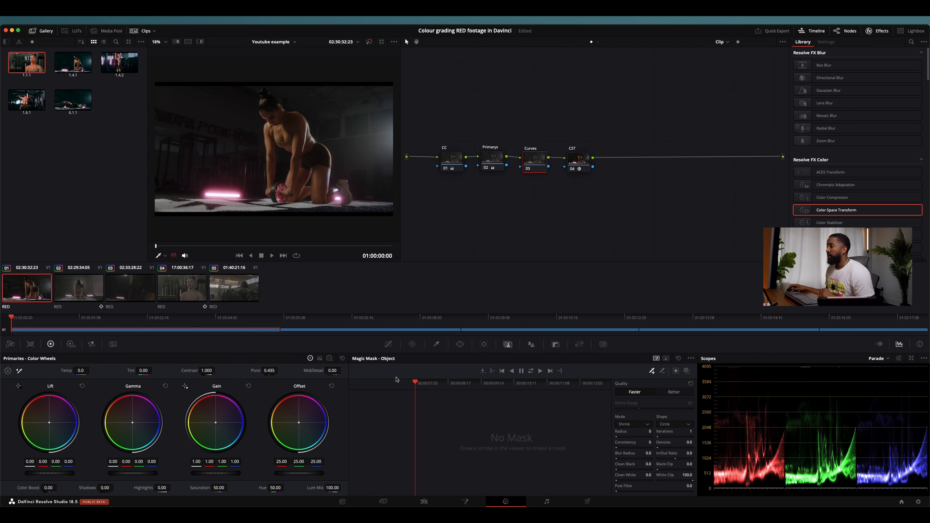
click(388, 345)
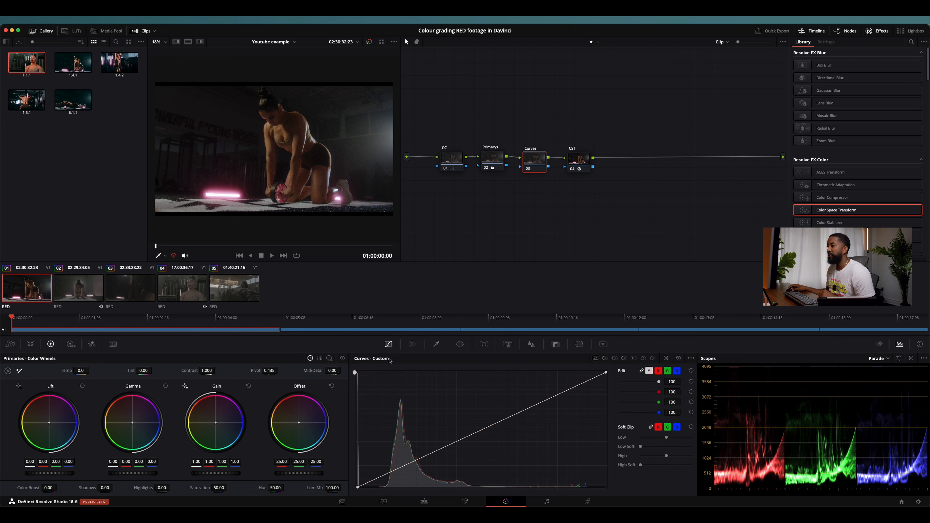
click(406, 468)
drag(407, 467, 406, 466)
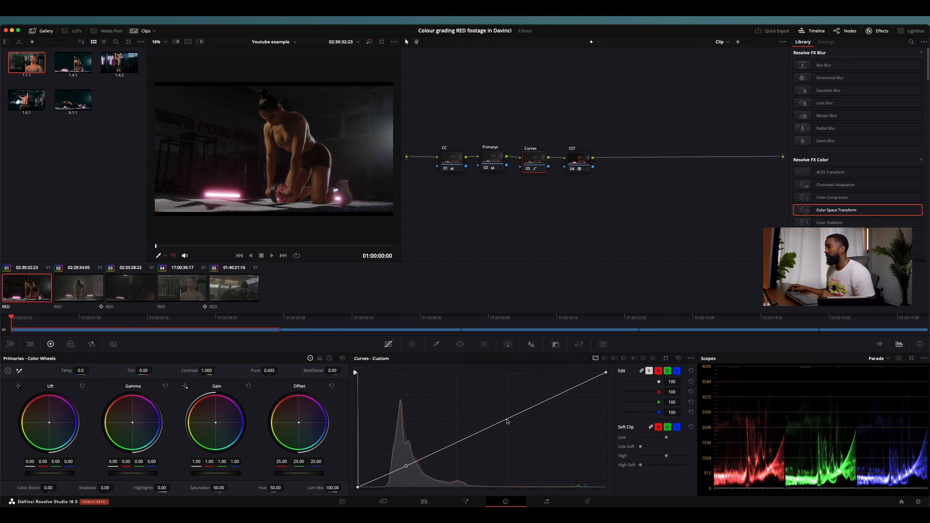
drag(507, 422, 506, 410)
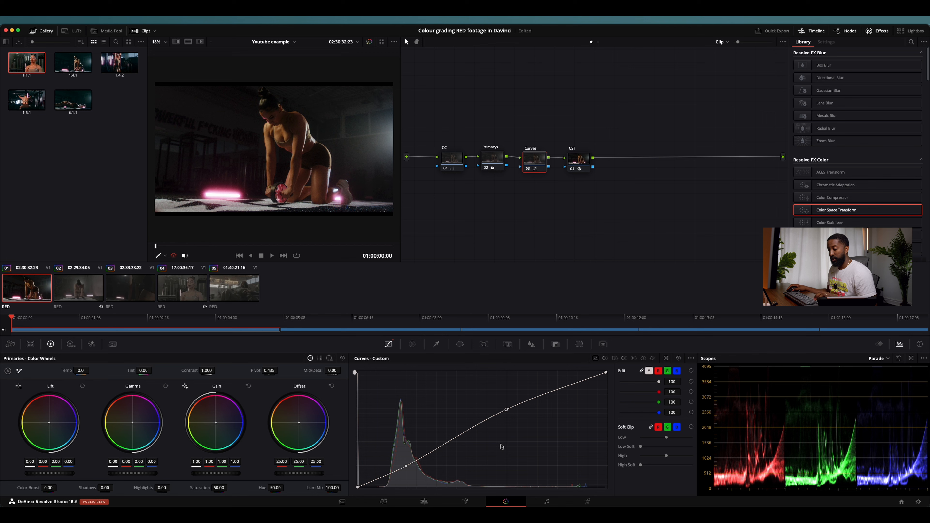
Toggle the Curves node off and on repeatedly to compare the image with and without the contrast curve
key(shift+d)
key(shift+d)
key(ctrl+d)
key(super+d)
key(super+d)
key(super+d)
key(super+d)
key(super+d)
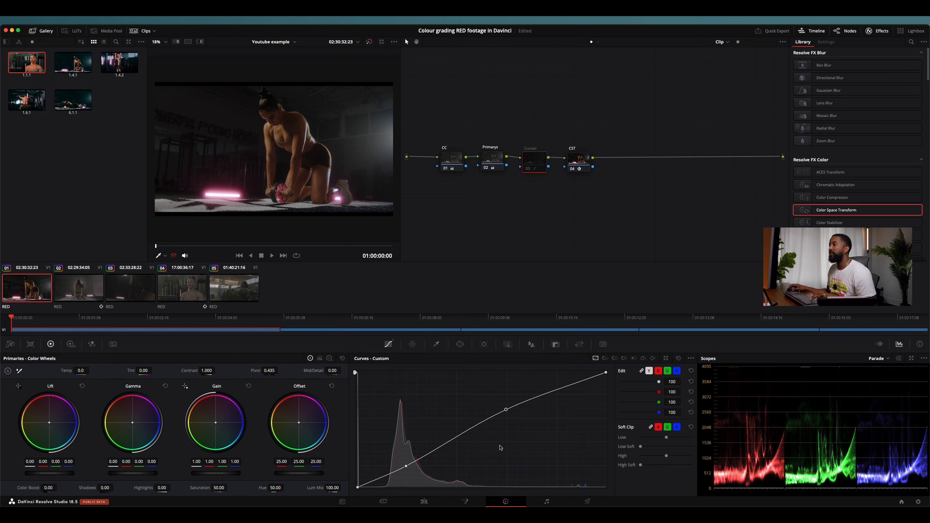
key(super+d)
key(super+d)
key(super+d)
key(super+d)
key(super+d)
key(super+d)
key(super+d)
key(super+d)
key(super+d)
key(super+d)
key(super+d)
key(super+d)
key(super+d)
key(super+d)
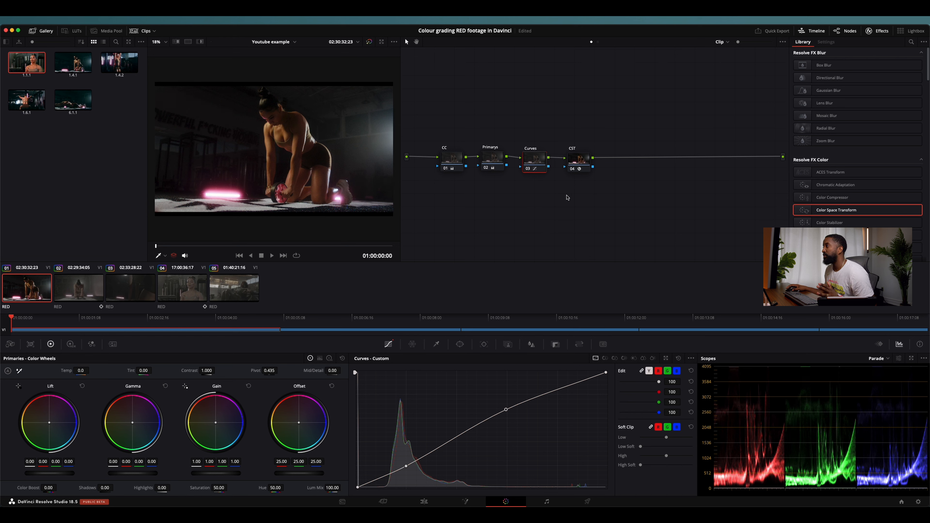
Even out the Curves and CST node spacing, and add a serial node after CST with a second node parallel to it
click(575, 161)
click(542, 164)
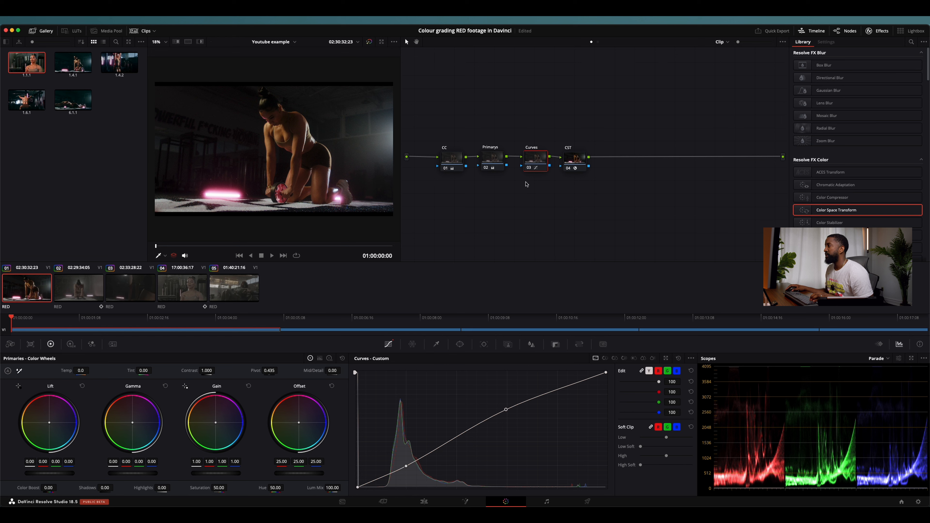
click(576, 163)
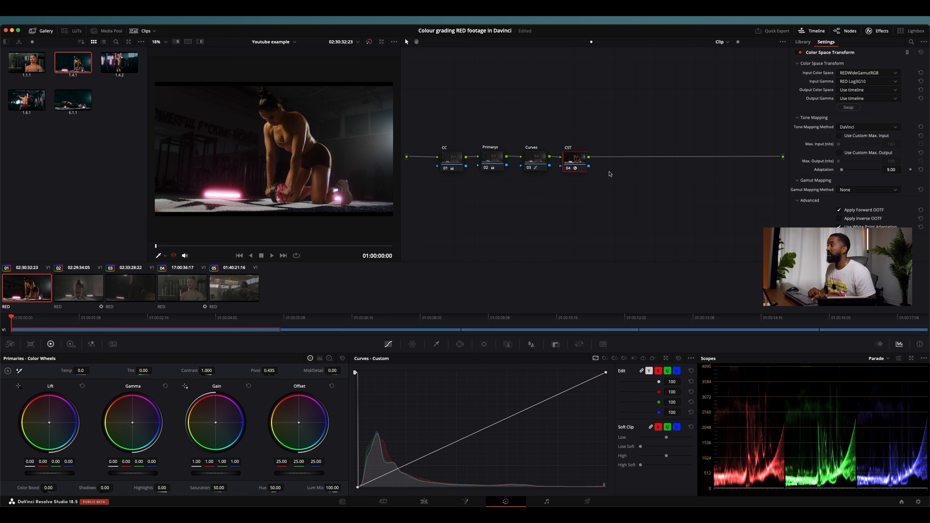
key(alt+s)
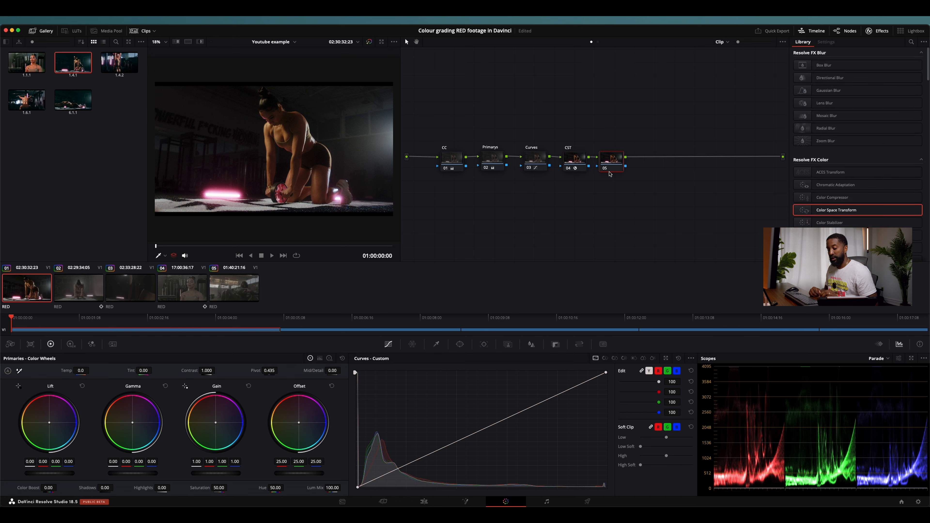
key(alt+p)
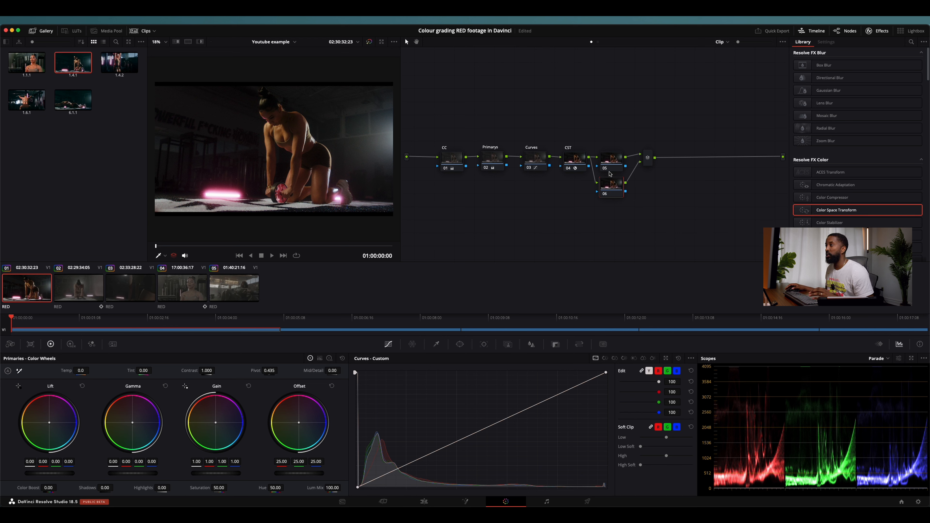
Space the two parallel nodes apart vertically, labeling the upper one look and the lower one Skin
drag(605, 167, 614, 184)
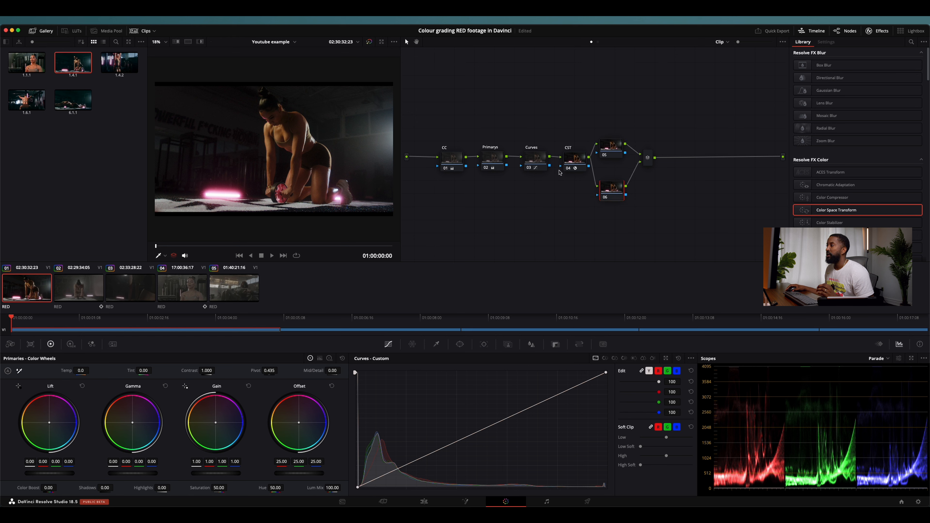
click(613, 145)
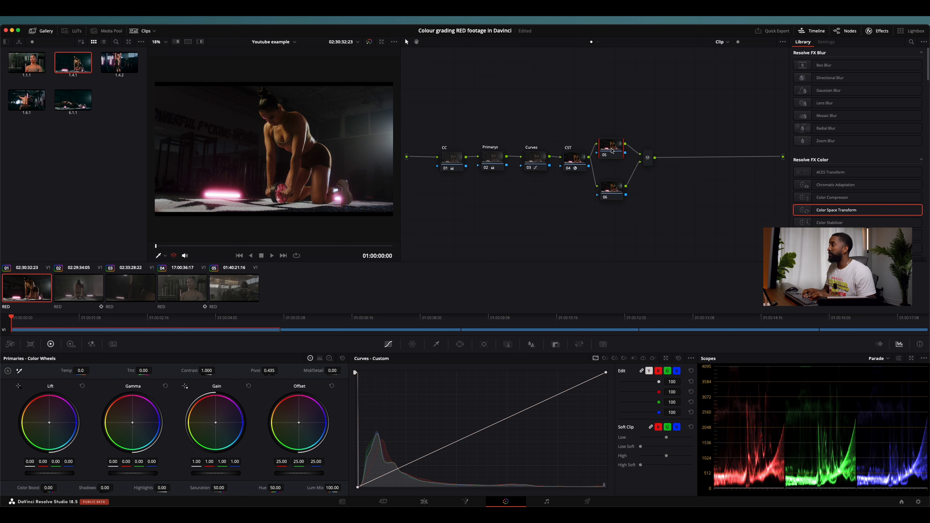
click(615, 189)
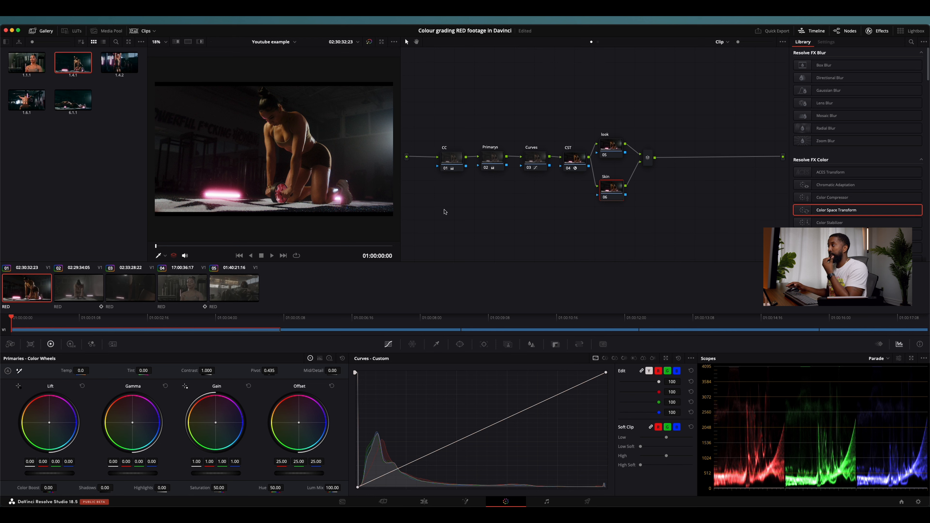
On the look node, set the red lift to -0.05 and the red gamma to 0.03
click(610, 145)
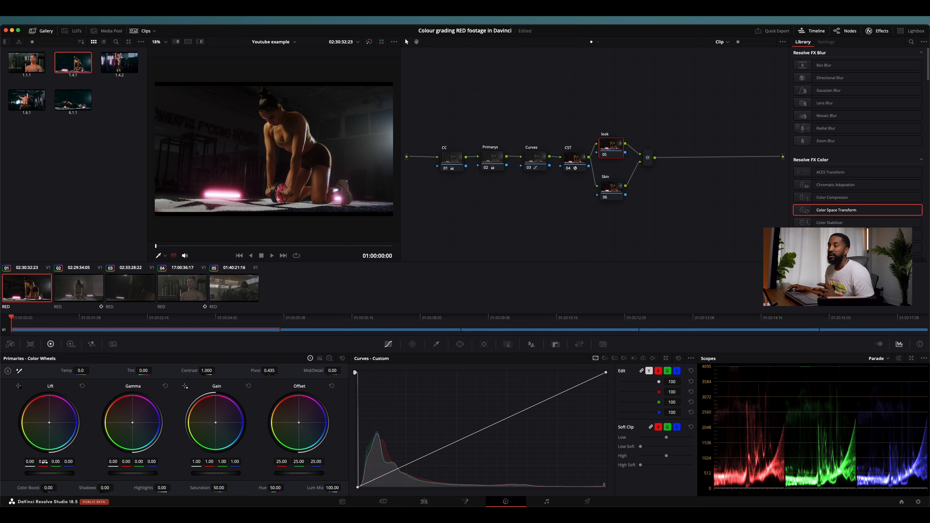
drag(43, 462, 27, 462)
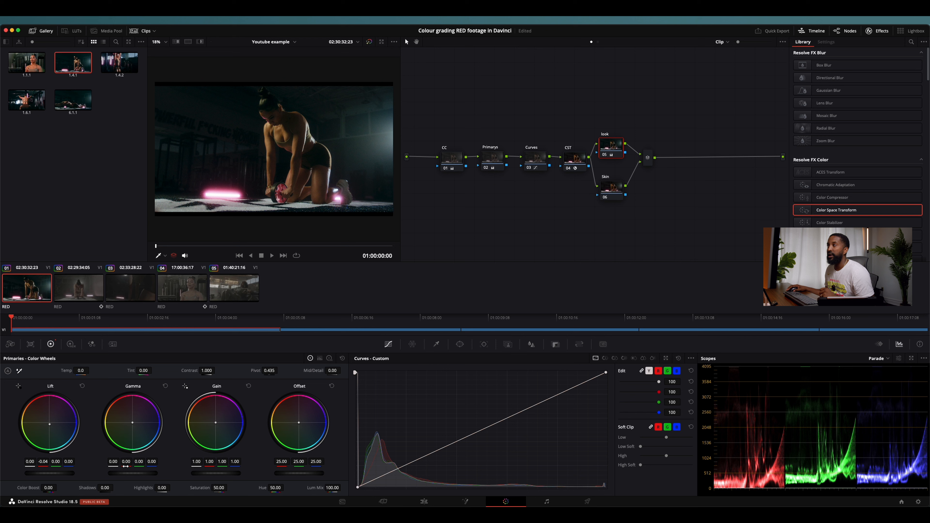
drag(125, 467, 142, 466)
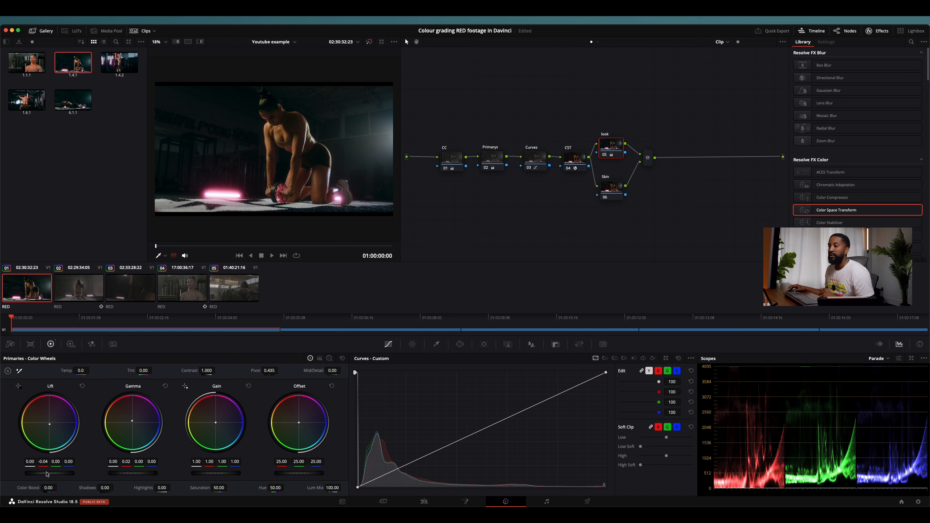
click(41, 463)
drag(41, 463, 38, 464)
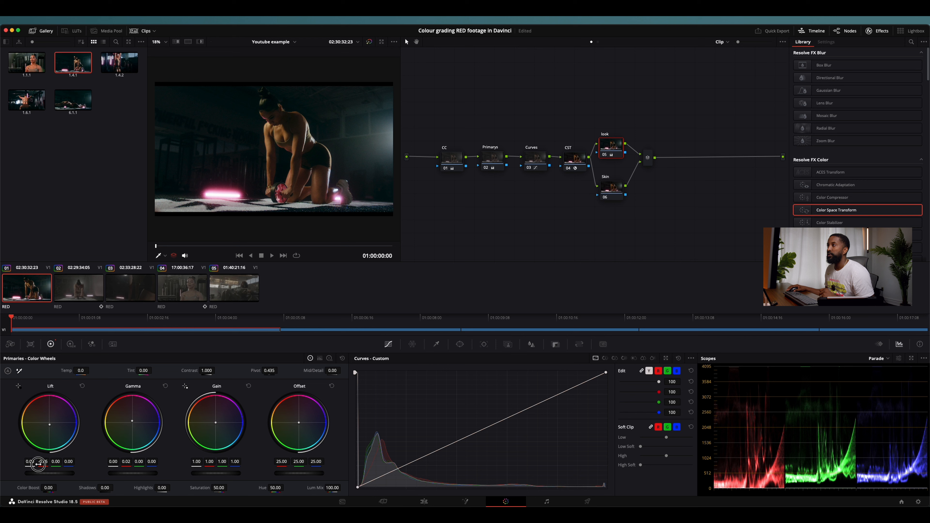
click(126, 462)
mouse_move(126, 462)
mouse_down()
mouse_move(136, 462)
mouse_move(128, 462)
mouse_up()
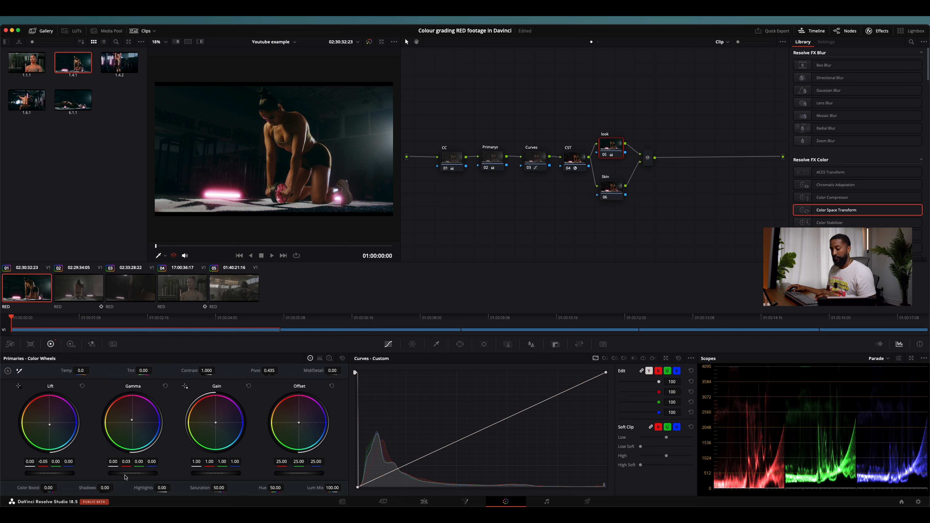
Toggle the look node off and on to compare the image with and without its color adjustment
key(super+d)
key(super+d)
key(super+d)
key(super+d)
key(super+d)
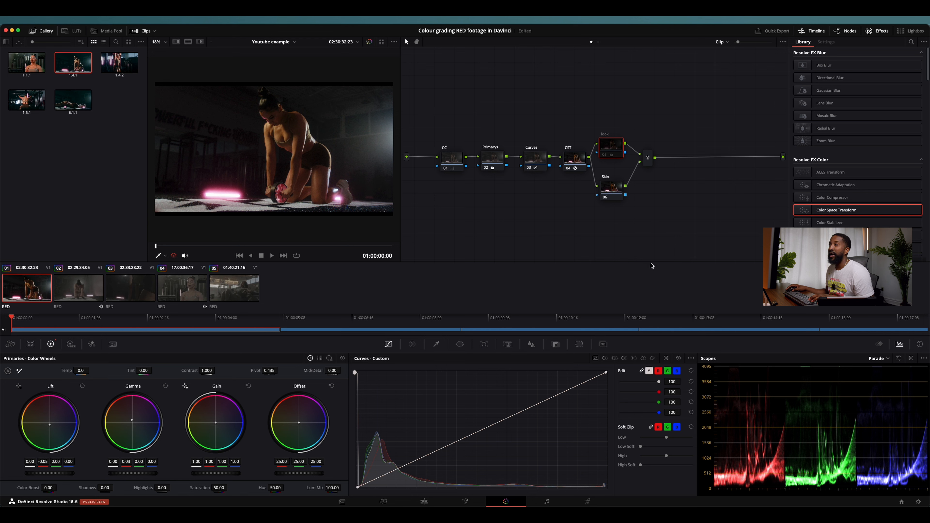
Bypass and re-enable the look node repeatedly to judge its effect on the shadows and overall color
key(super+d)
key(super+d)
key(super+d)
key(super+d)
key(super+d)
key(super+d)
key(super+d)
key(super+d)
key(super+d)
key(super+d)
key(super+d)
key(super+d)
key(super+d)
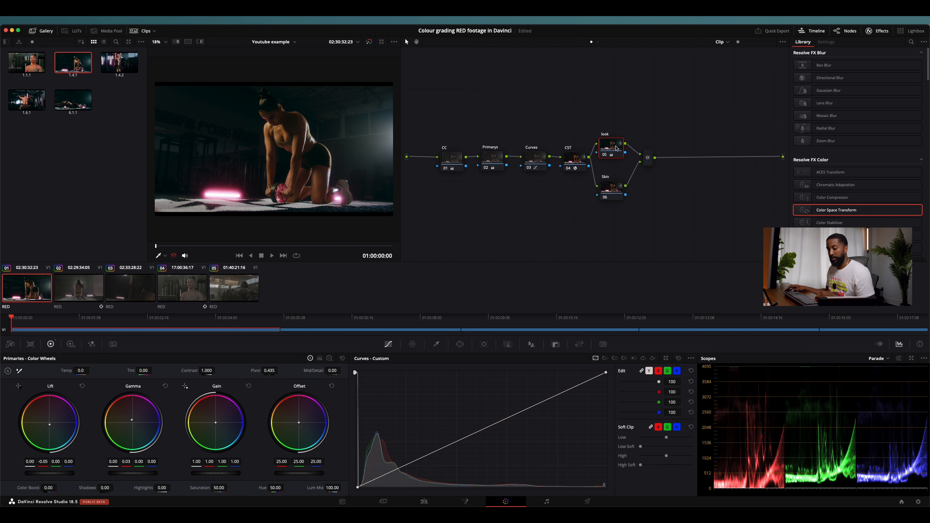
key(alt+s)
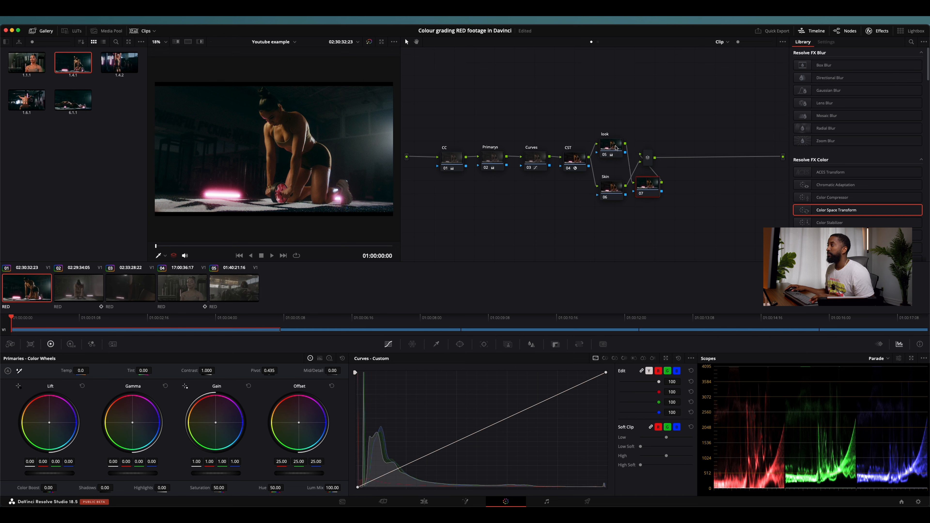
key(super+z)
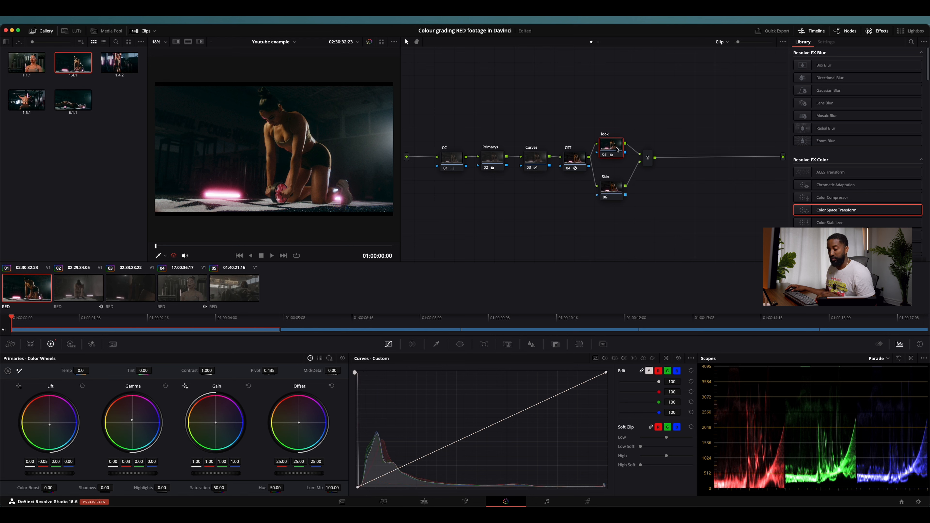
key(super+d)
key(super+d)
key(super+d)
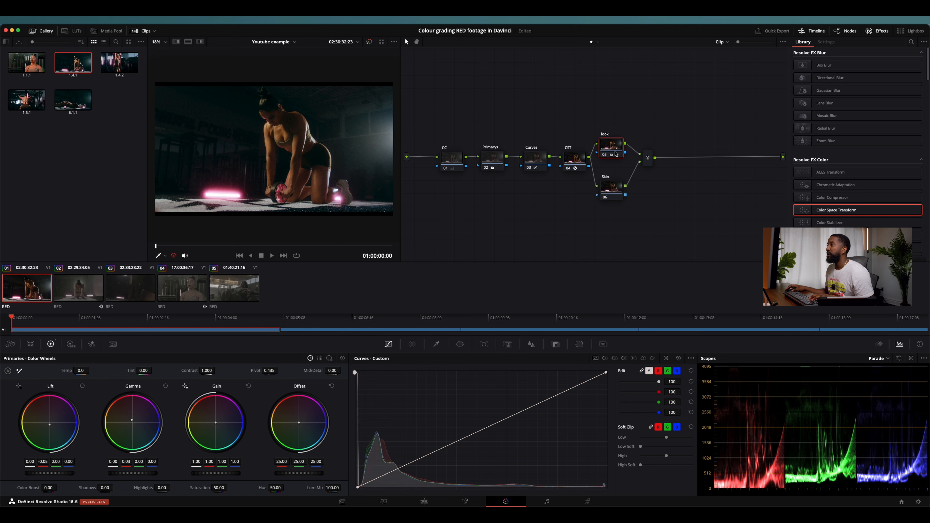
key(super+d)
key(super+d)
key(super+d)
key(super+d)
key(super+d)
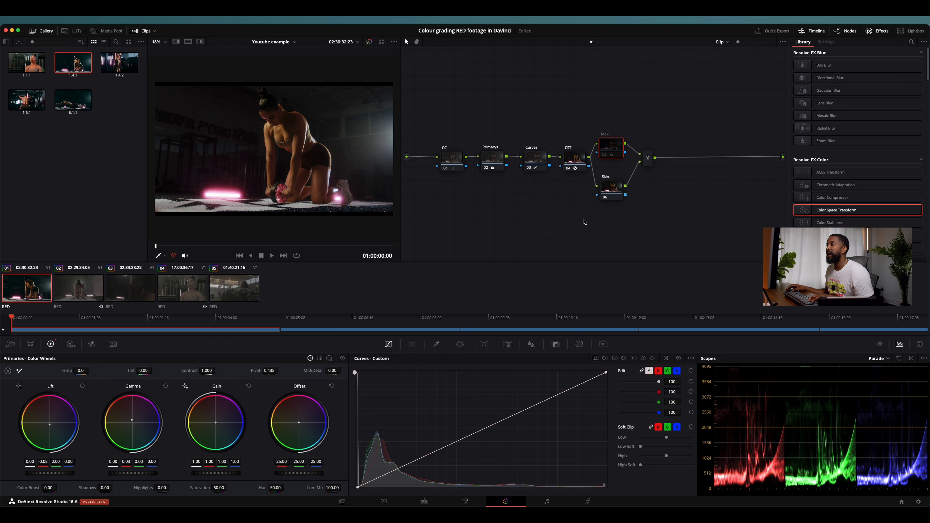
key(super+d)
key(super+d)
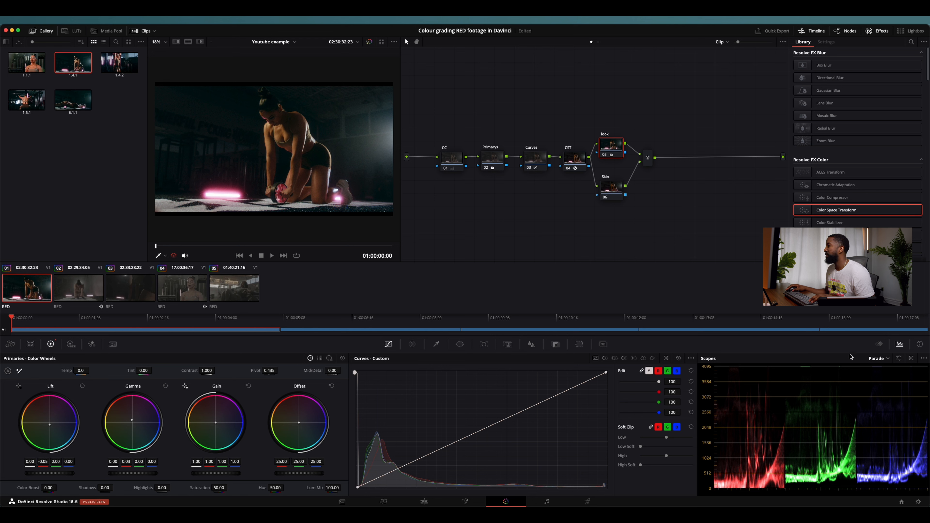
Switch the scope to Vectorscope and sample the woman's skin with the HSL qualifier on the Skin node
click(877, 358)
click(872, 388)
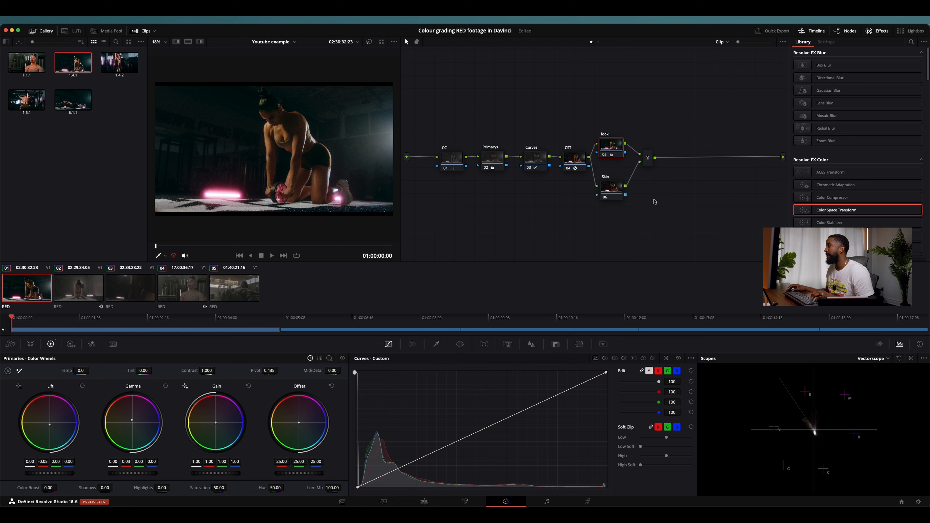
click(611, 189)
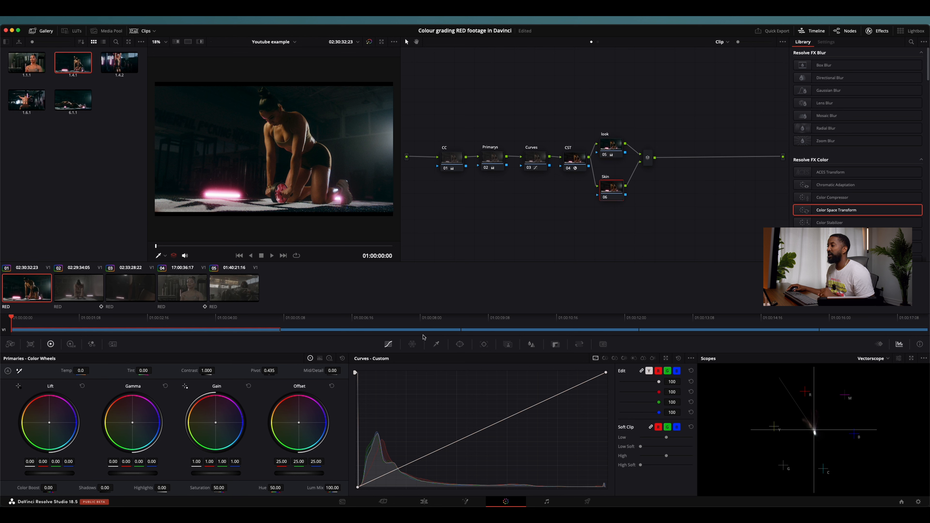
click(436, 344)
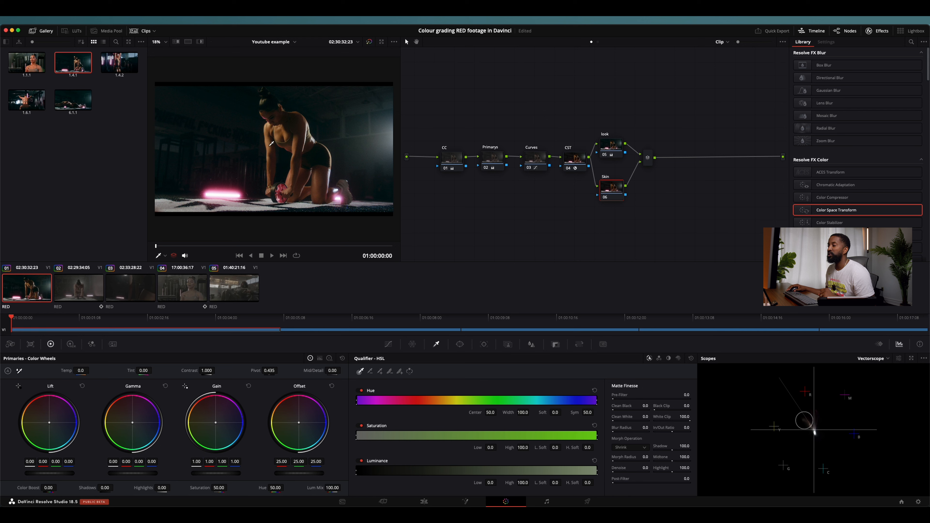
click(271, 143)
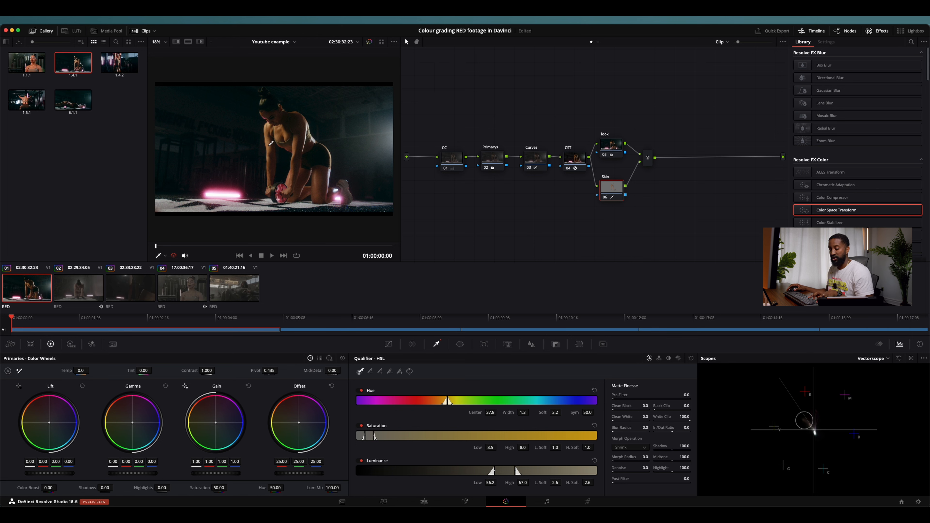
Highlight the skin selection in the viewer and set the qualifier's hue width to 10.6 and hue softness to 6.7
key(shift+h)
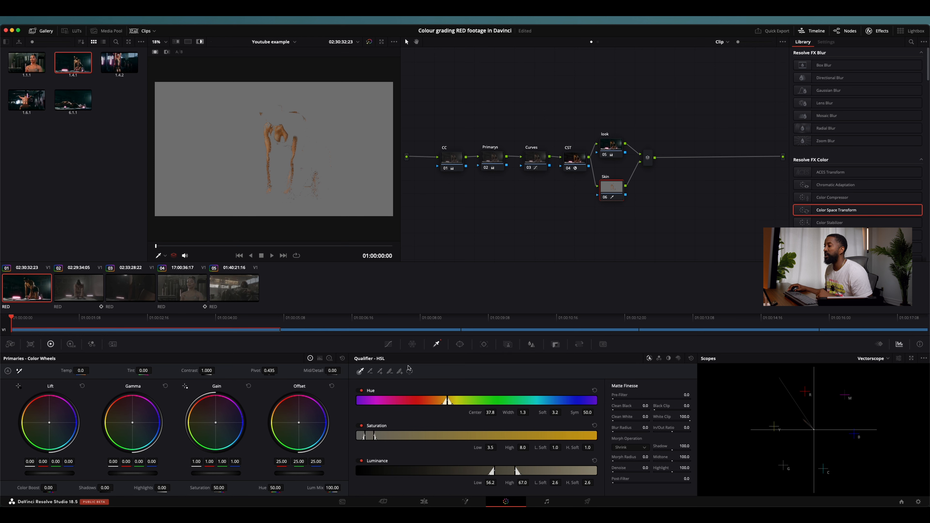
mouse_move(490, 412)
mouse_down()
mouse_move(584, 420)
mouse_move(556, 418)
mouse_up()
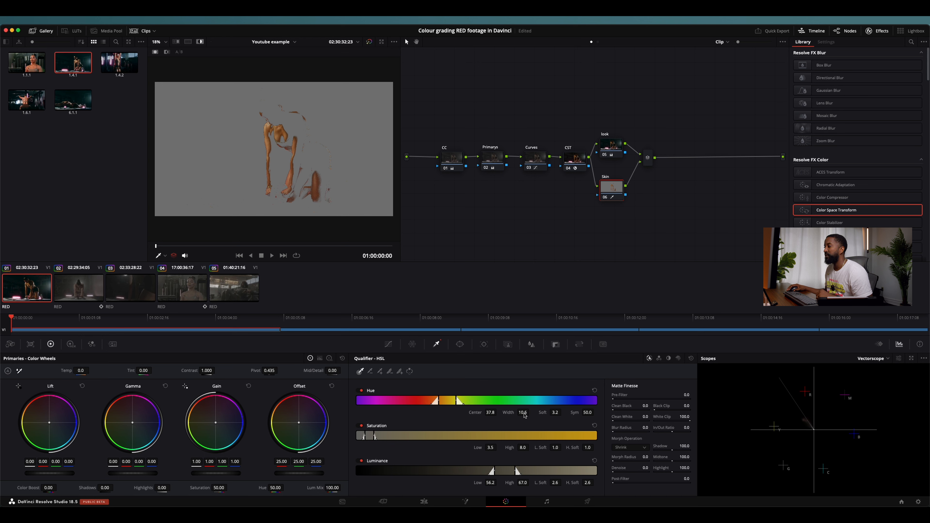
mouse_move(555, 413)
mouse_down()
mouse_move(606, 419)
mouse_move(566, 419)
mouse_up()
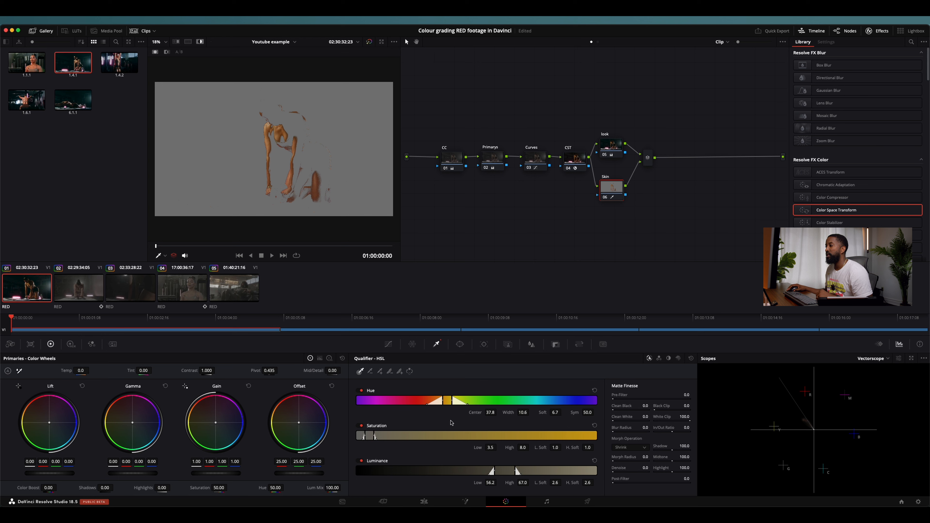
Set the qualifier's saturation range to 1.9–14.6 (soft 2.8/4.0) and its luminance range to 50.1–70.4 (soft 12.0/4.2)
drag(489, 447, 589, 448)
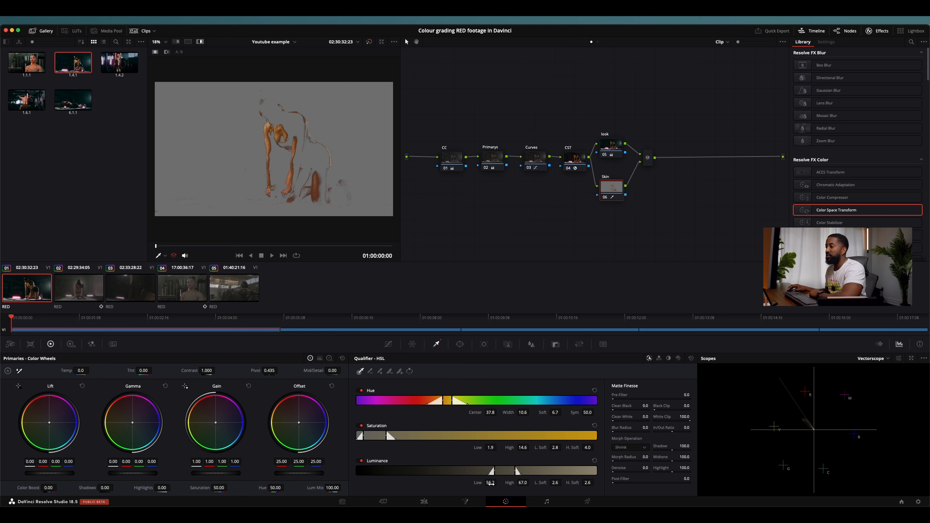
drag(491, 483, 471, 487)
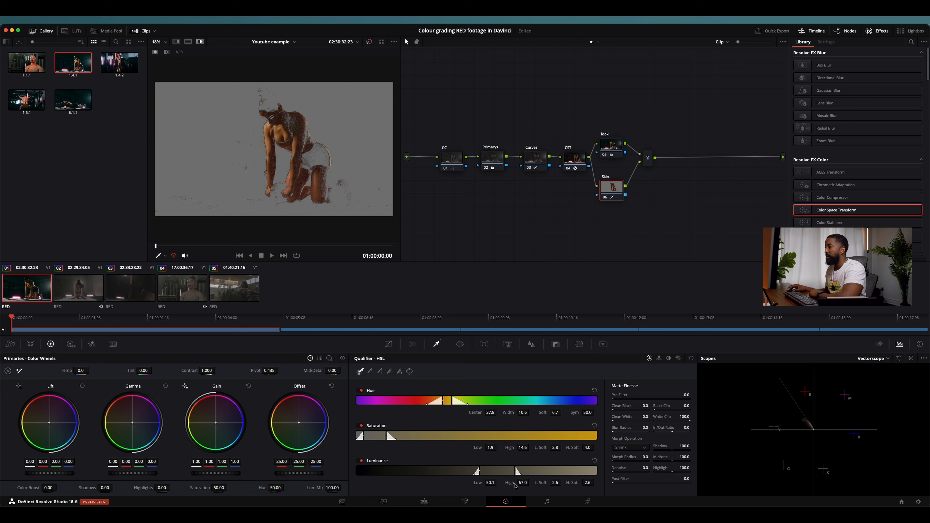
drag(515, 483, 495, 485)
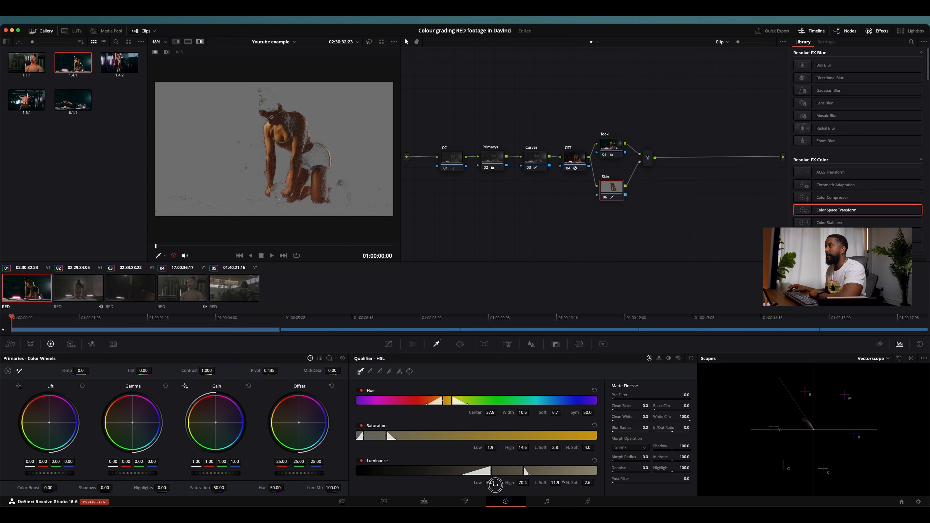
mouse_move(589, 483)
mouse_down()
mouse_move(563, 486)
mouse_move(576, 485)
mouse_up()
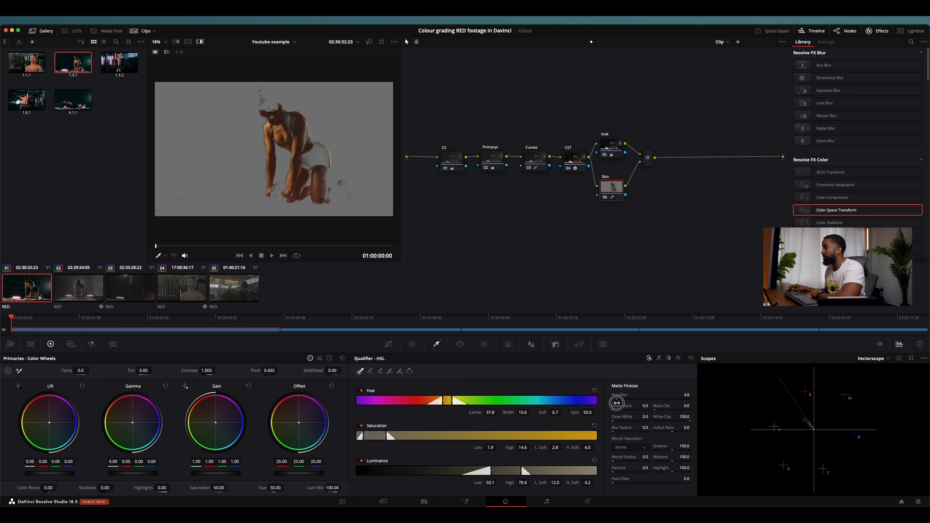
Refine the skin matte with Pre-Filter 11.9, Clean Black 5.7, Black Clip 7.7, Clean White 7.9 and White Clip 75.2
drag(685, 402, 637, 414)
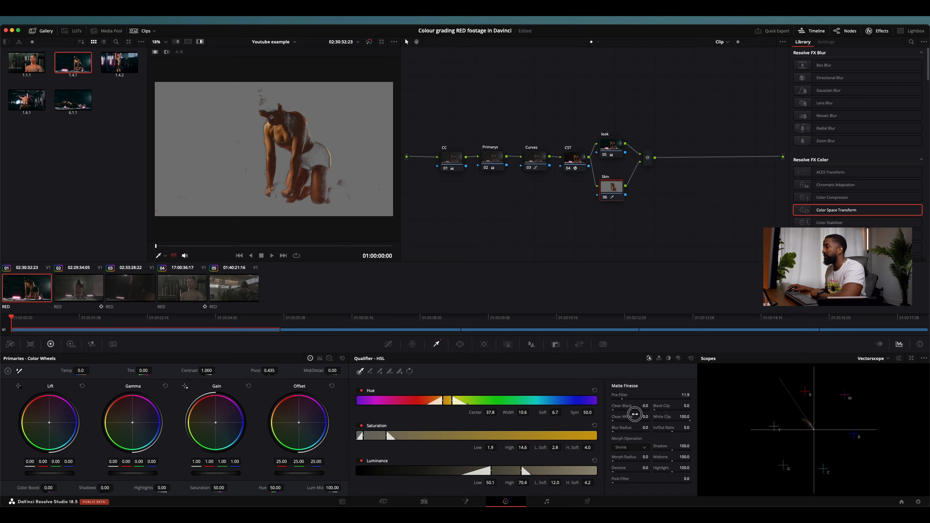
drag(617, 411, 668, 414)
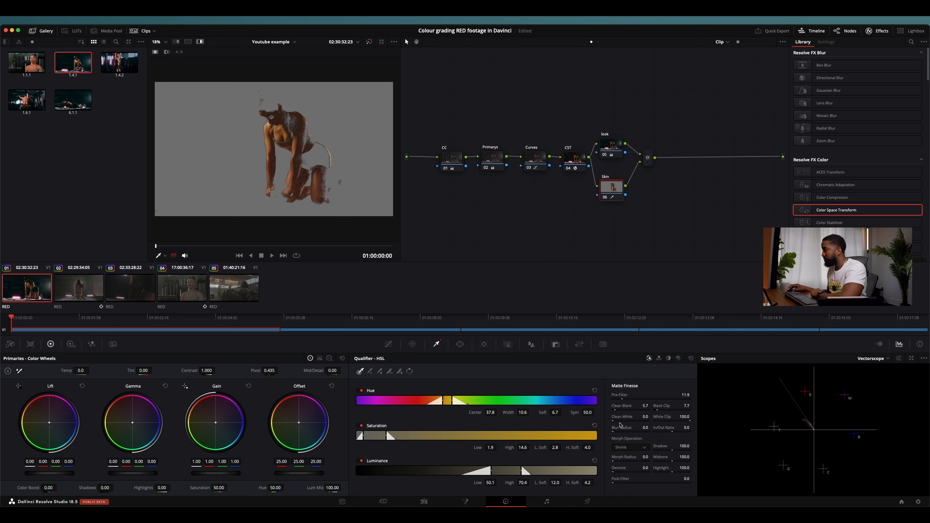
drag(614, 421, 642, 423)
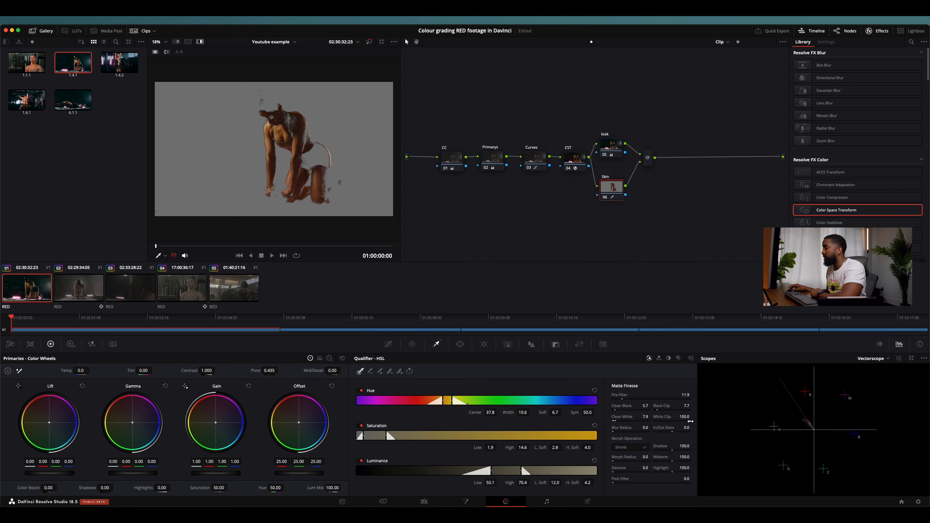
drag(690, 420, 625, 431)
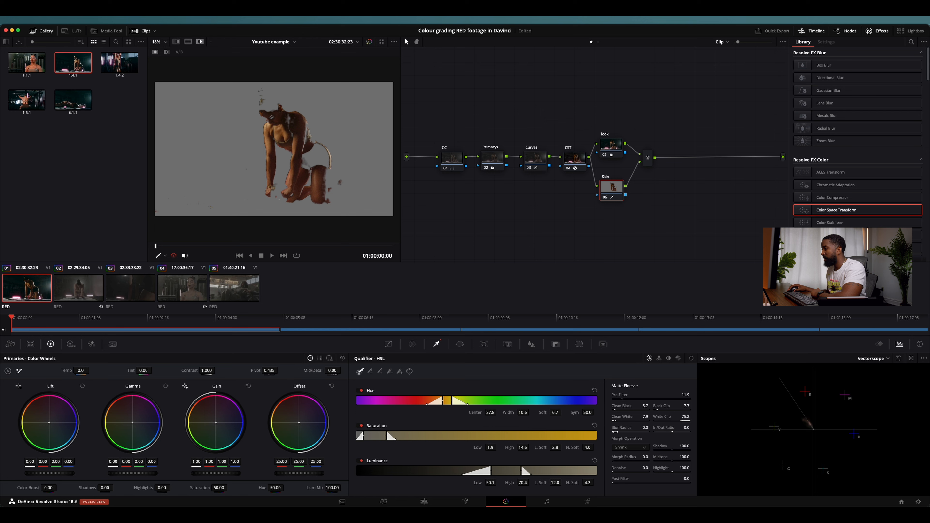
Set the skin matte's Blur Radius to 4.7 and Denoise to 4.3, and turn off the highlight view
mouse_move(615, 432)
mouse_down()
mouse_move(643, 434)
mouse_move(631, 434)
mouse_up()
drag(614, 473, 629, 473)
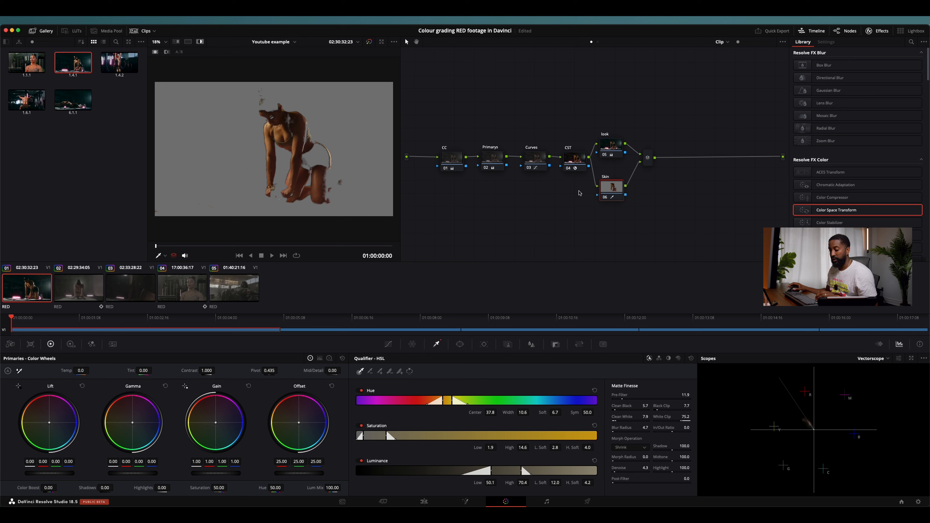
key(shift+h)
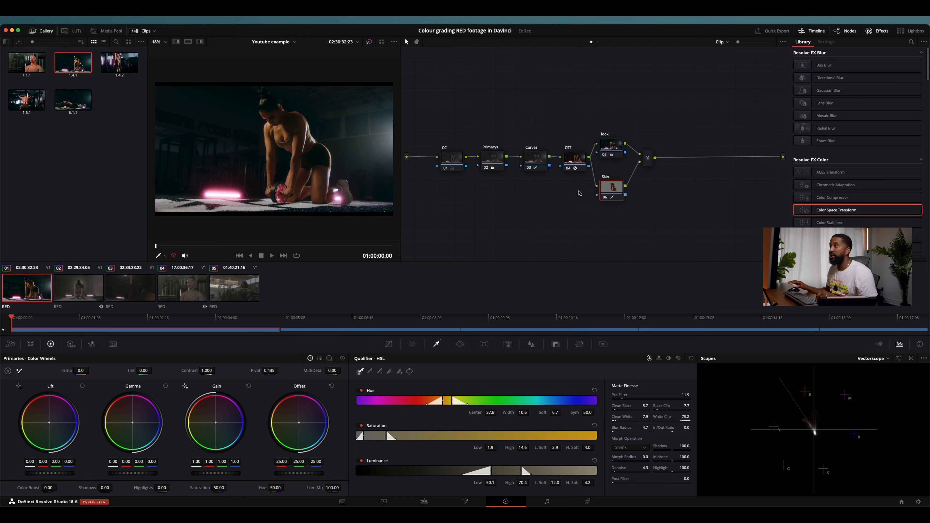
On the Skin node, set Hue to 52.00 and warm the gamma slightly to 0.01 red and -0.01 blue
mouse_move(278, 503)
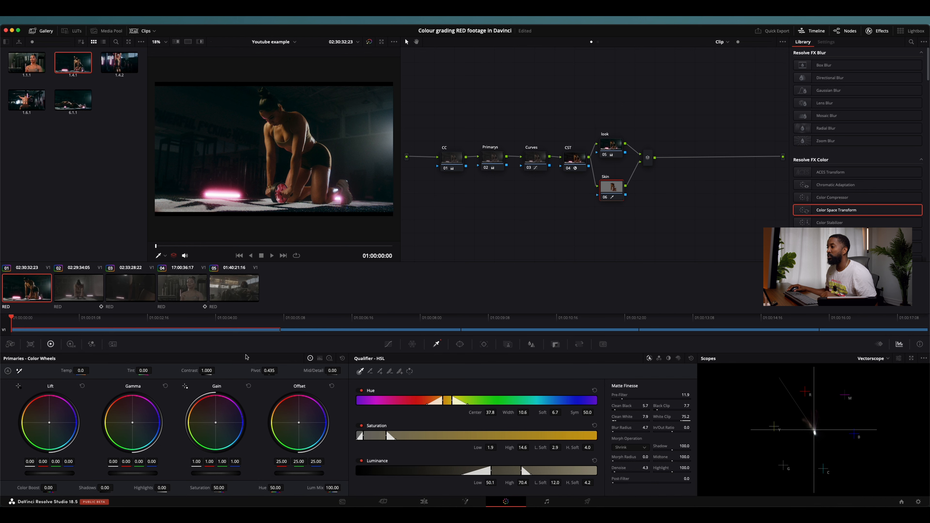
drag(275, 488, 359, 499)
drag(588, 263, 416, 267)
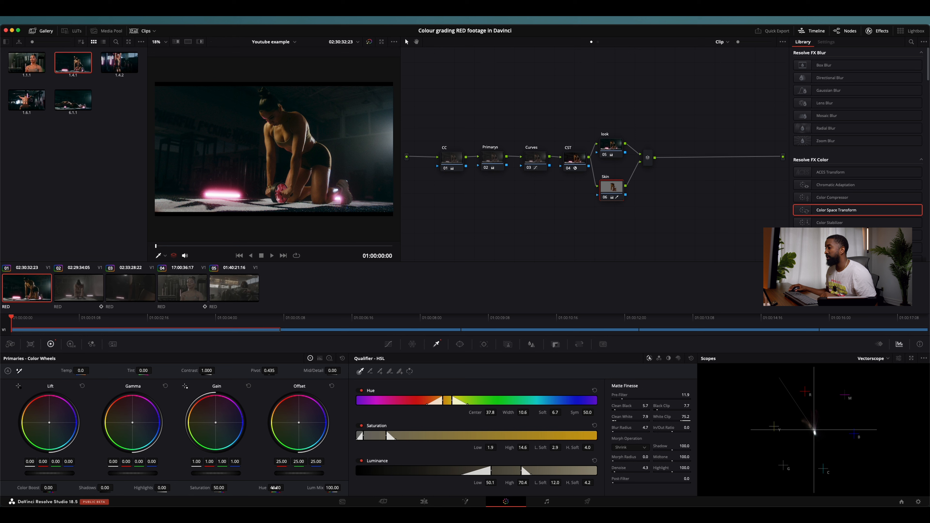
click(274, 487)
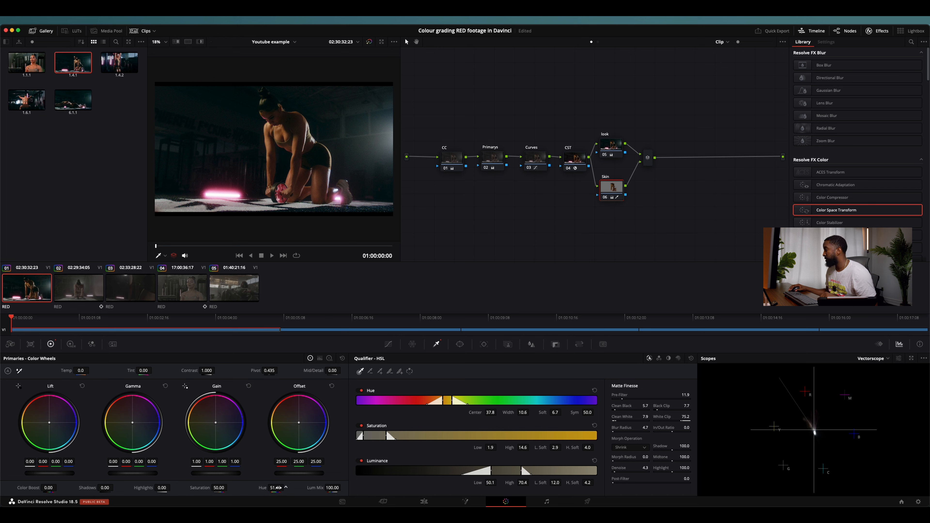
drag(278, 487, 287, 491)
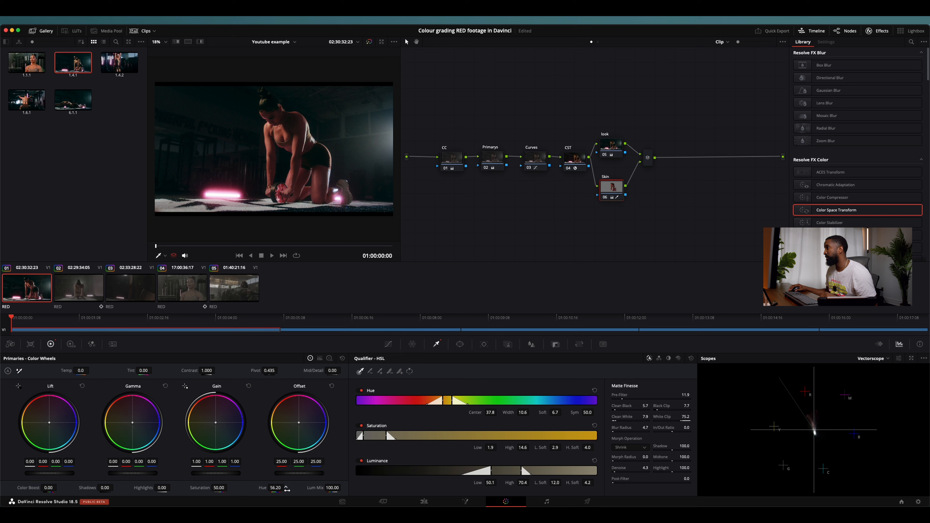
drag(286, 490, 281, 491)
drag(280, 491, 280, 491)
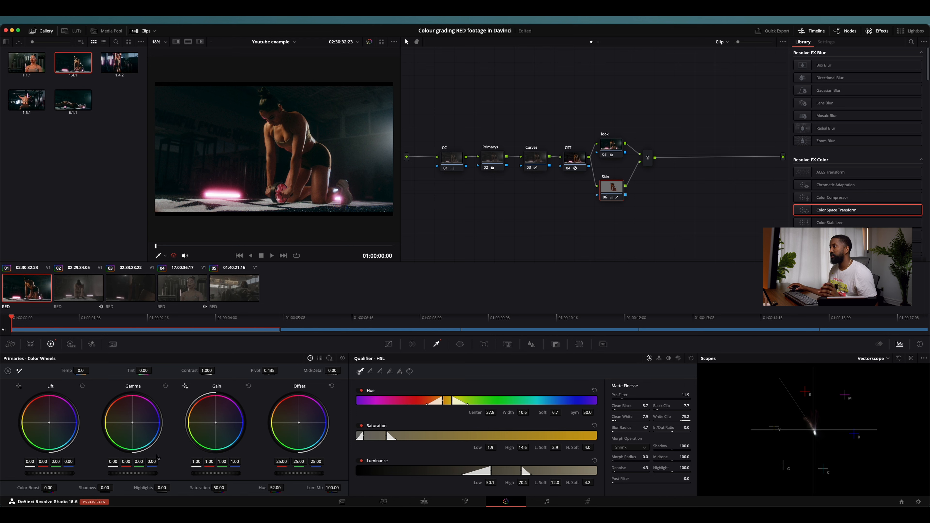
drag(132, 423, 130, 421)
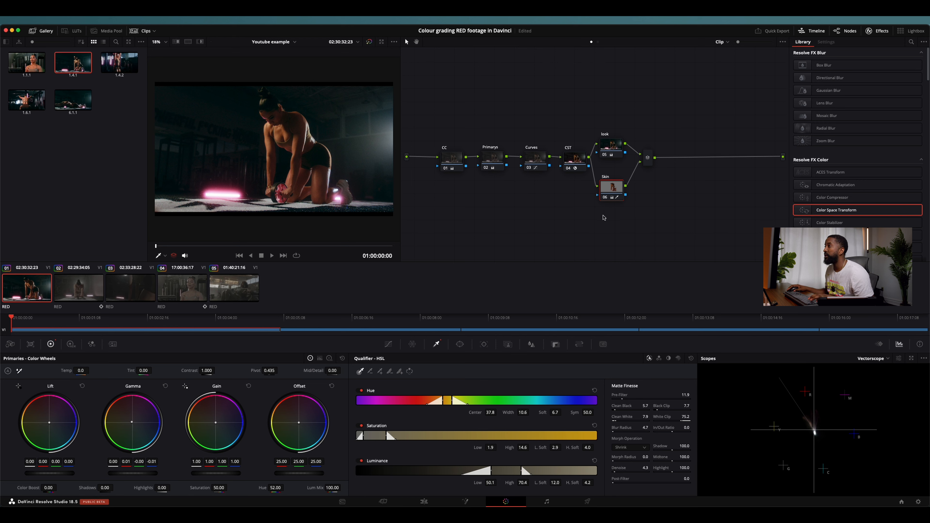
Toggle the Skin node off and on to compare the skin tones with and without its correction
key(ctrl+d)
key(ctrl+d)
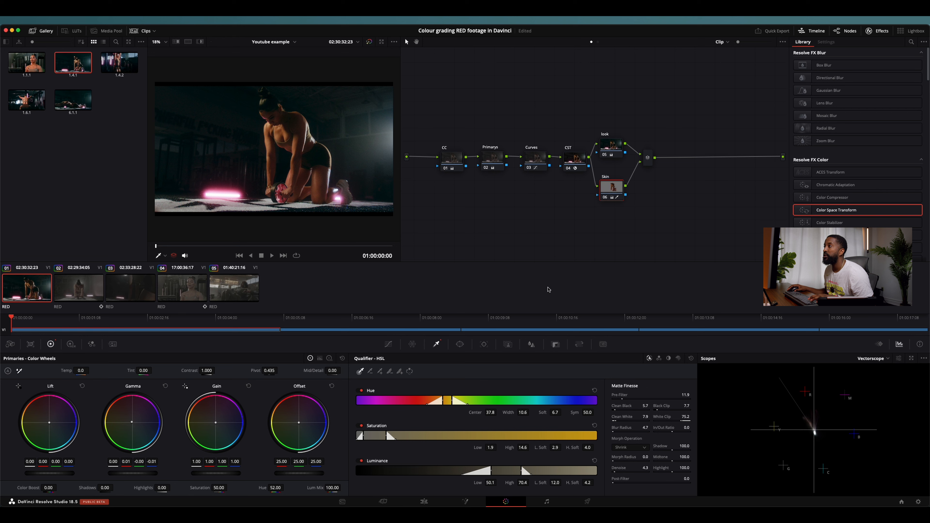
key(ctrl+d)
key(ctrl+d)
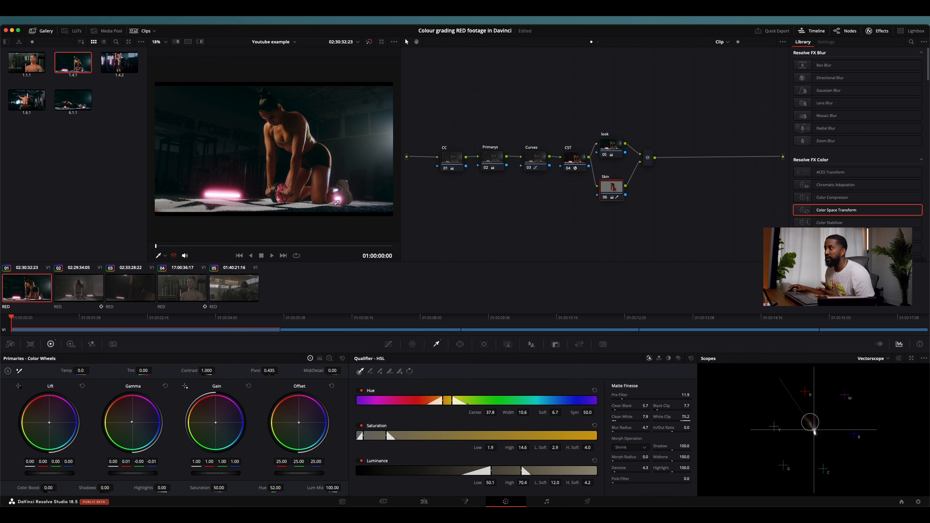
Reduce the Skin node's saturation to 48.00
scroll(315, 161, up, 1)
scroll(305, 172, down, 2)
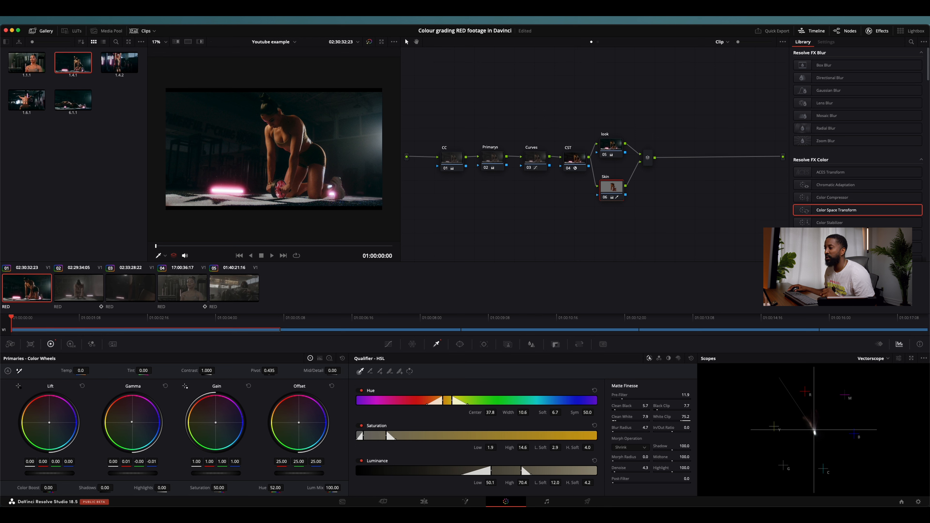
mouse_move(220, 489)
mouse_down()
mouse_move(189, 492)
mouse_move(219, 490)
mouse_up()
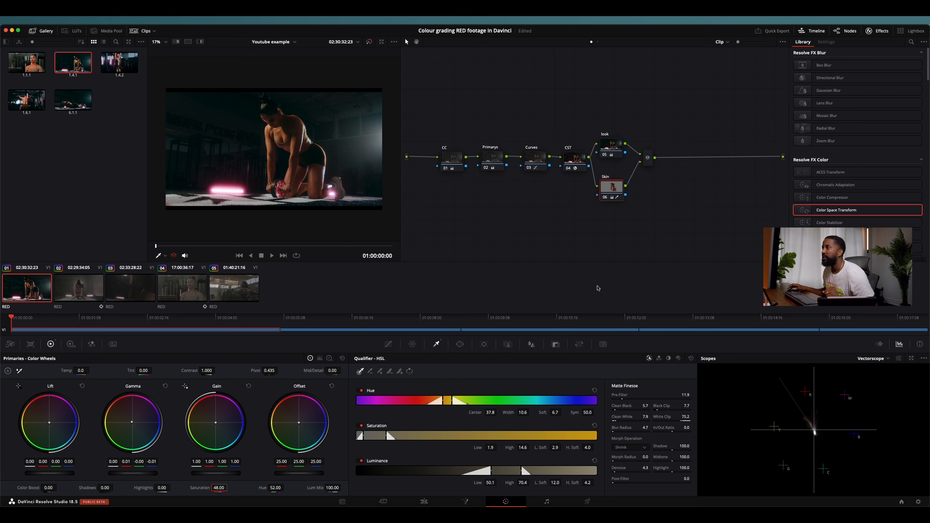
On the look node, slightly raise the green and lower the red in the lift to push the shadows further toward teal
click(611, 145)
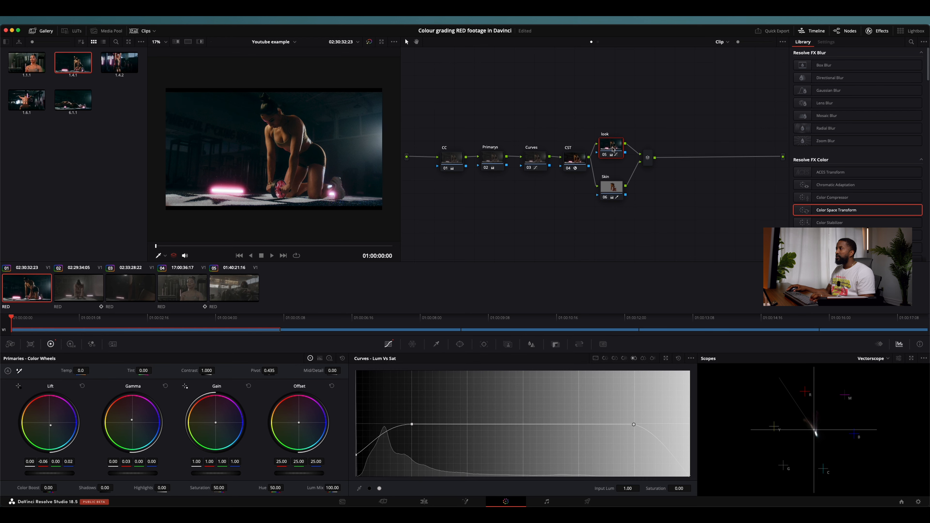
drag(55, 462, 60, 463)
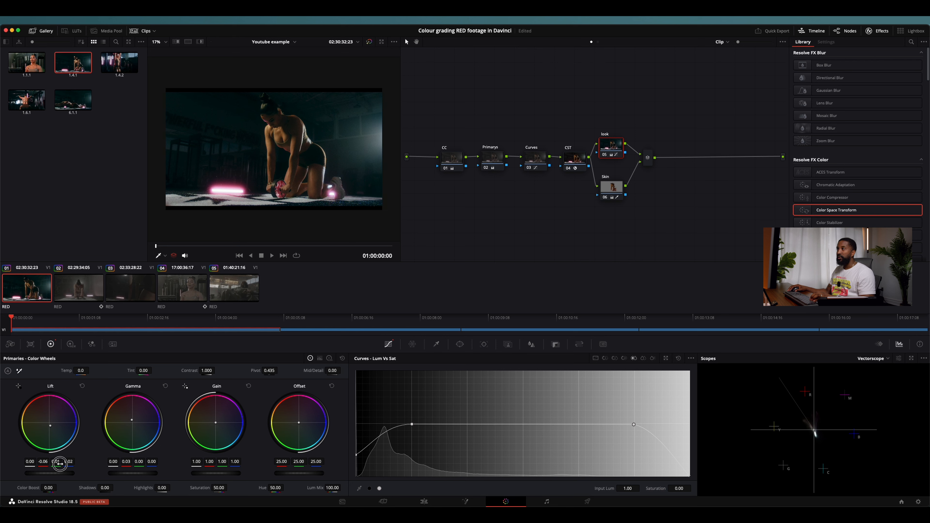
drag(42, 465, 38, 463)
Set the Skin node's Hue to 52.40
click(611, 187)
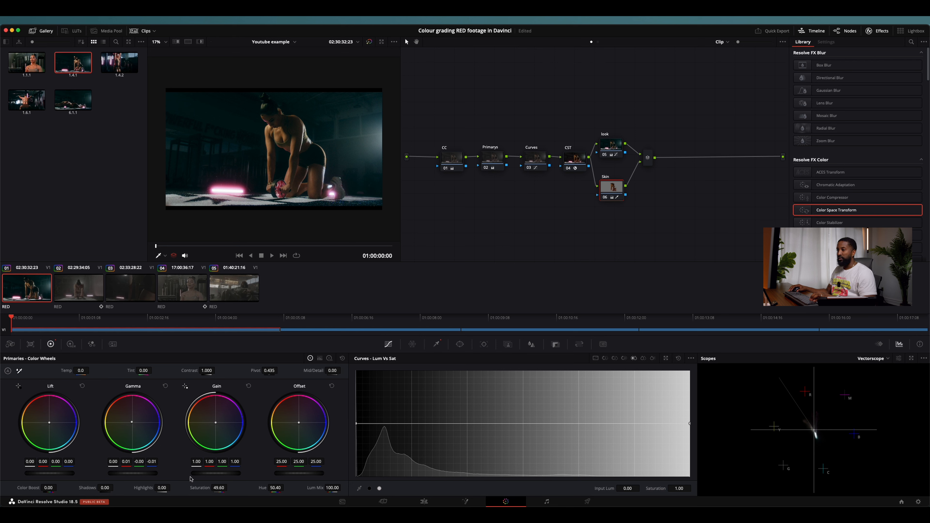
drag(276, 488, 281, 488)
drag(133, 473, 135, 475)
drag(50, 473, 71, 474)
drag(215, 475, 261, 472)
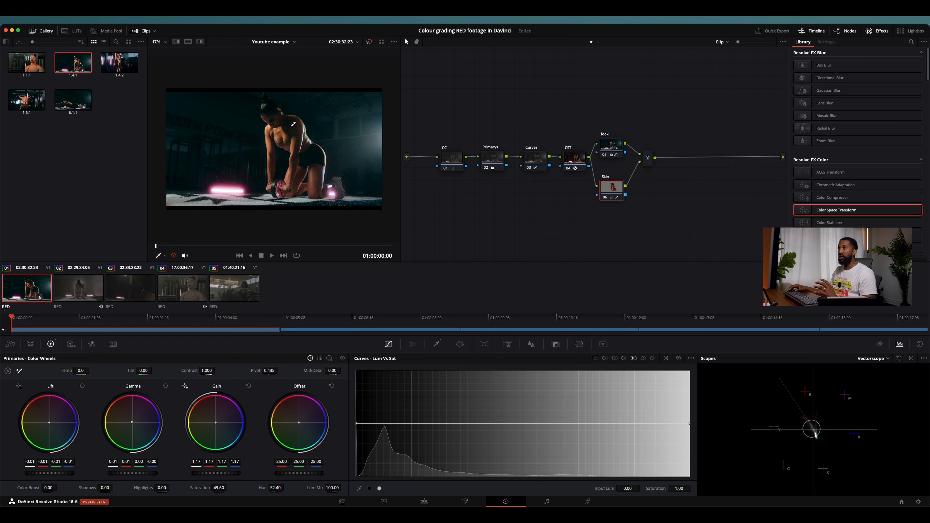
drag(223, 474, 242, 476)
mouse_move(143, 475)
mouse_down()
mouse_move(94, 474)
mouse_move(151, 473)
mouse_move(135, 473)
mouse_up()
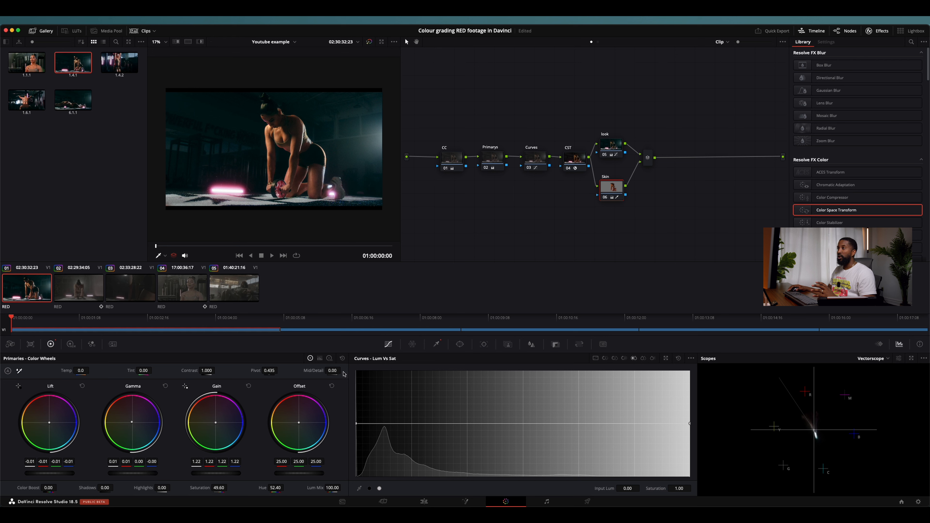
key(super+z)
key(super+z)
key(super+z)
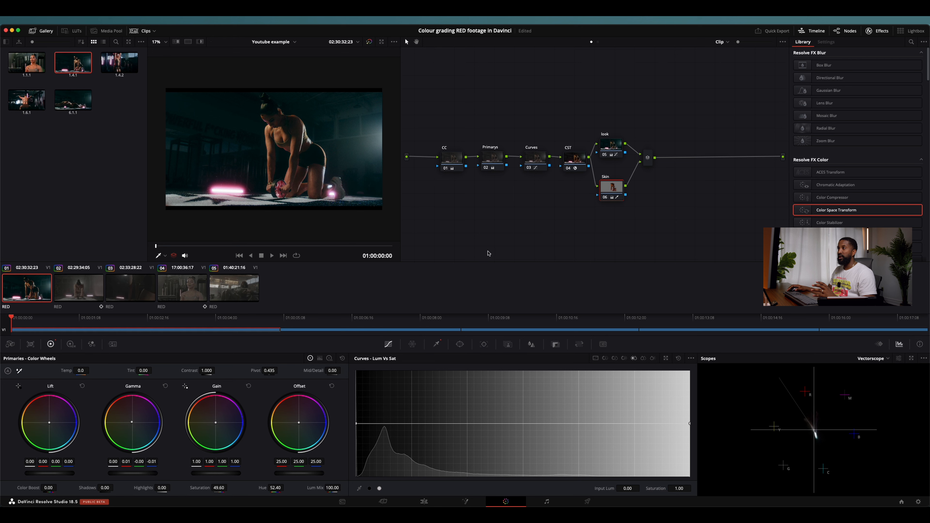
On the Skin node, raise the gain to 1.07, lower the gamma master to -0.01, and bring the lift down very slightly
drag(217, 476, 240, 474)
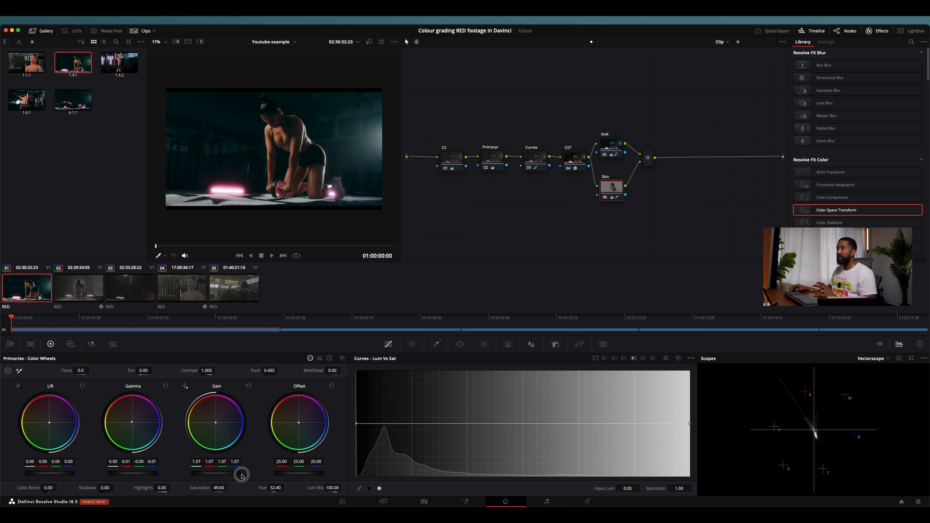
drag(142, 473, 126, 475)
drag(55, 474, 45, 475)
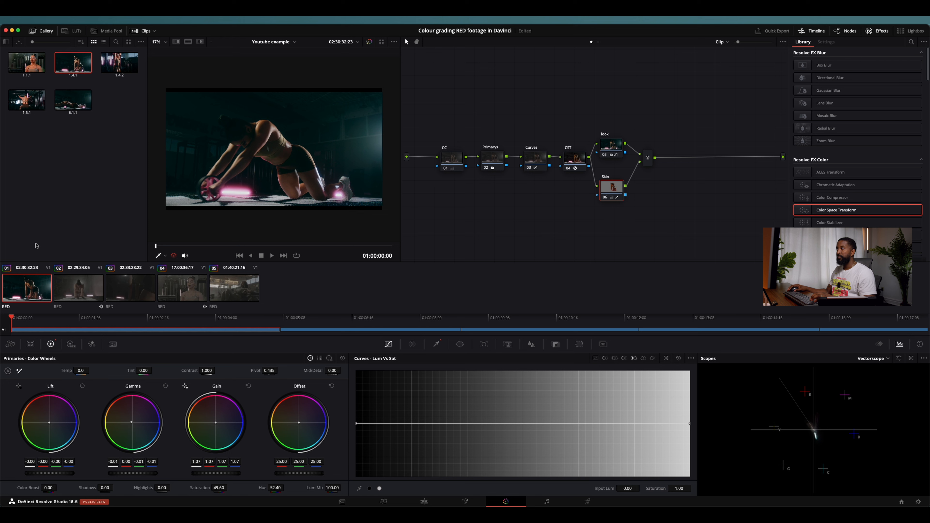
Add a serial node after the parallel mixer, label it Denoise, and examine the enlarged picture for noise
click(648, 158)
key(alt+s)
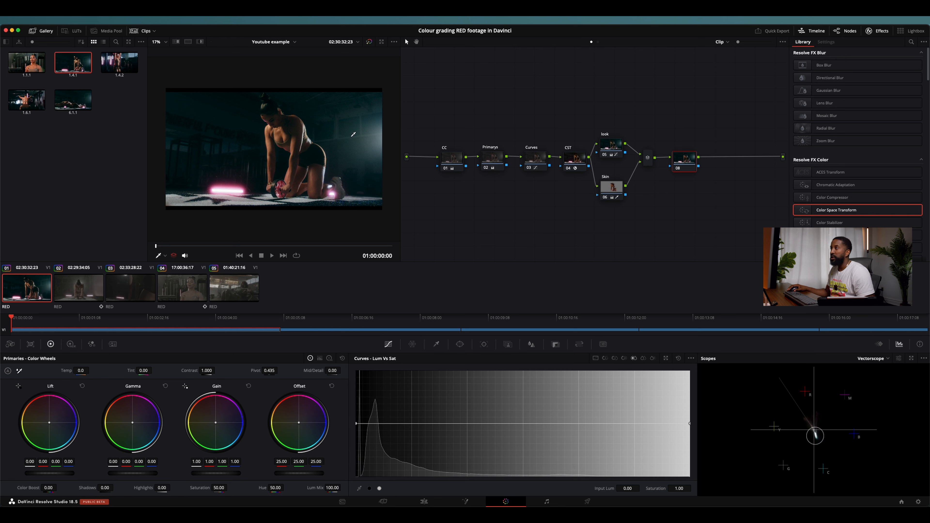
scroll(357, 154, up, 5)
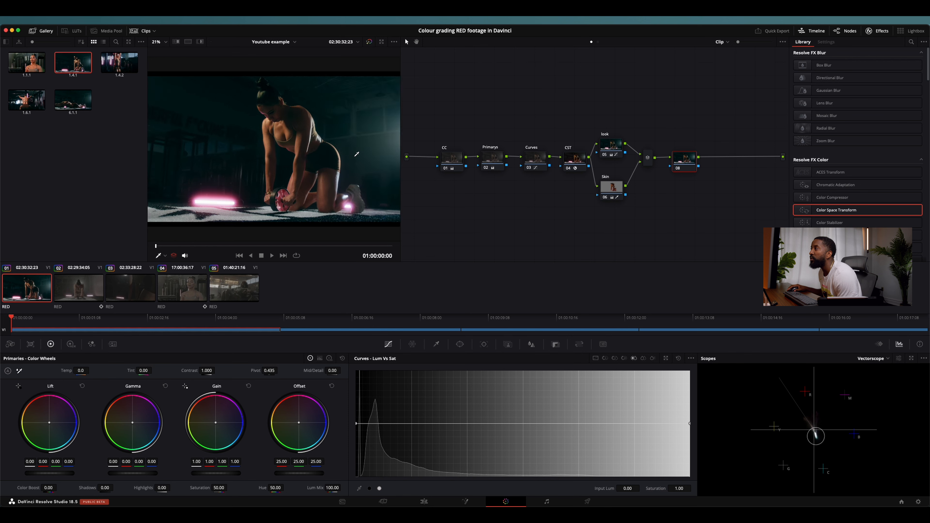
scroll(319, 170, down, 1)
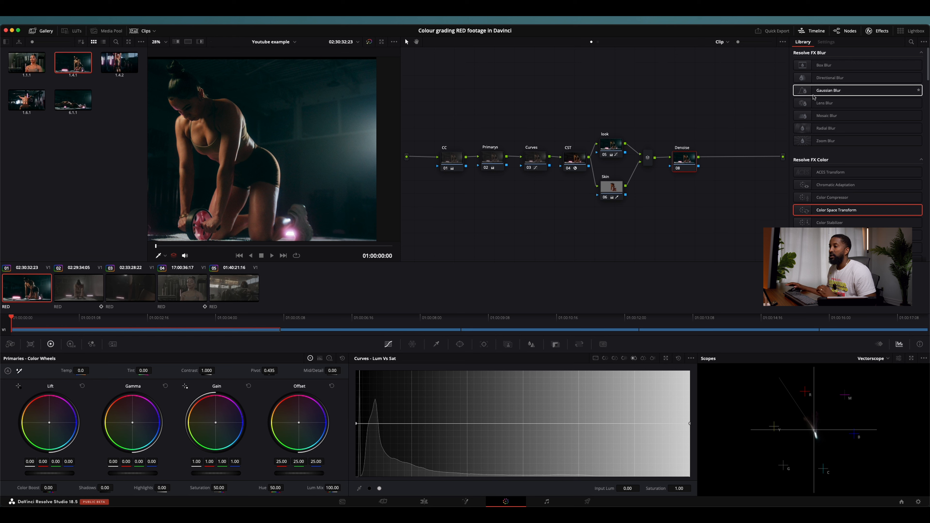
Set the Denoise node's temporal noise reduction to 2 frames in Motion Effects
click(10, 344)
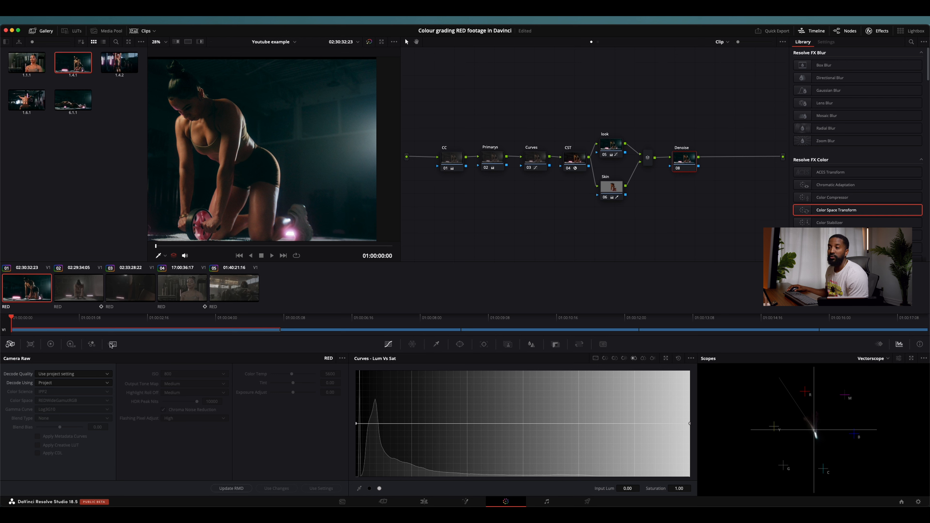
click(111, 345)
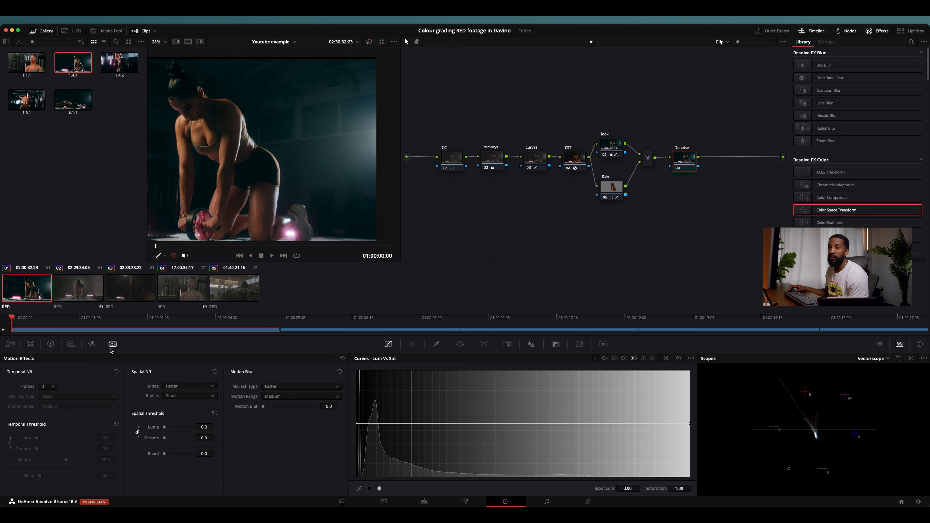
click(53, 387)
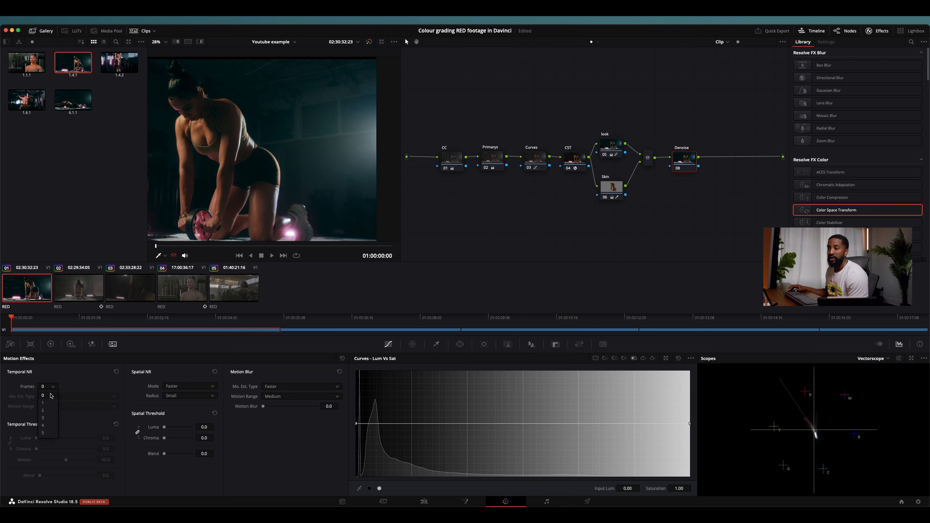
click(46, 411)
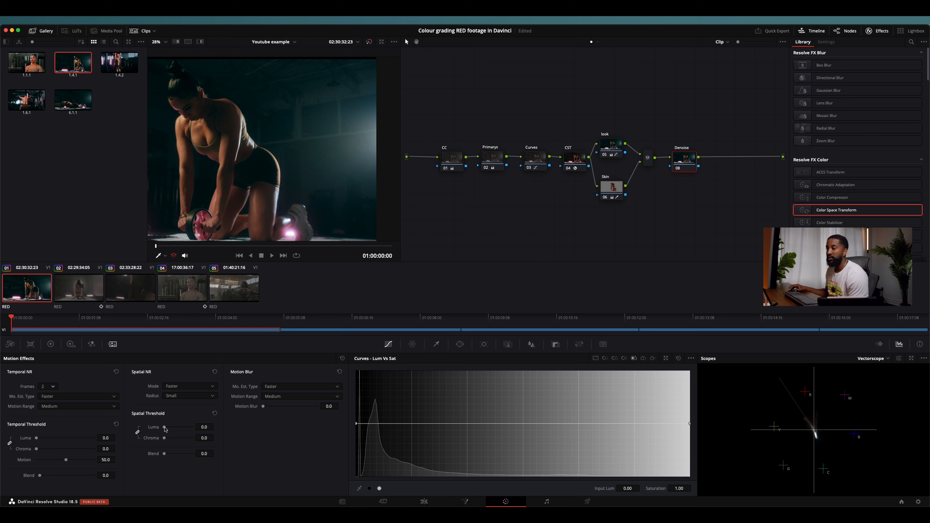
Set the Denoise node's linked spatial Luma and Chroma thresholds to 6.9 and check the result on the image
click(164, 428)
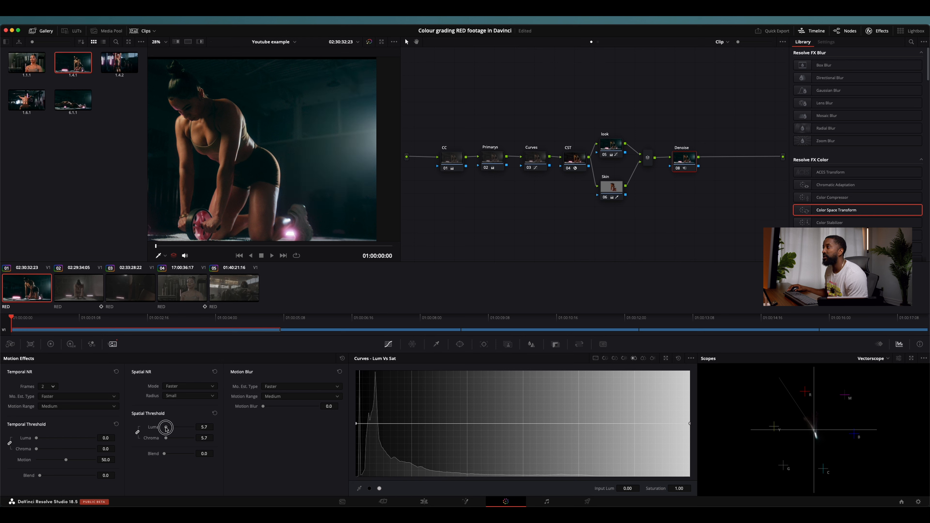
mouse_move(163, 427)
mouse_down()
mouse_move(153, 428)
mouse_move(207, 432)
mouse_move(166, 432)
mouse_up()
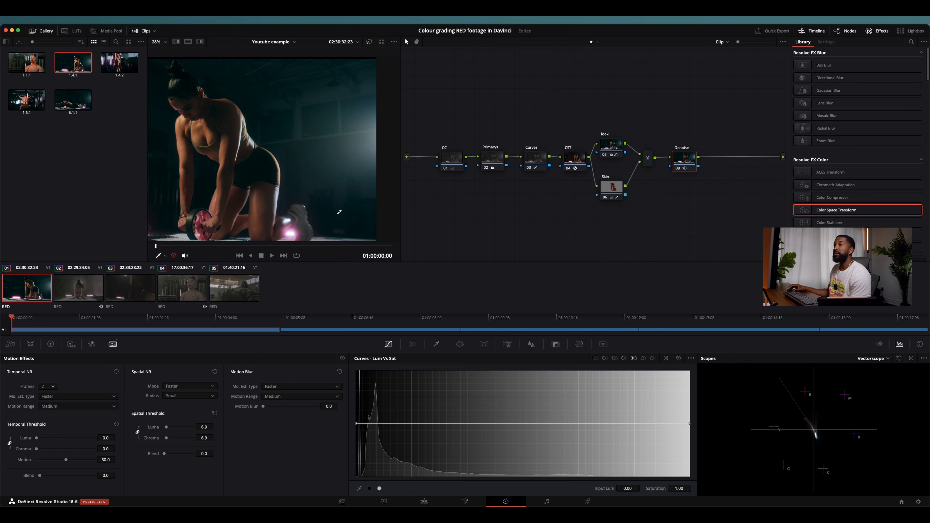
scroll(222, 159, down, 2)
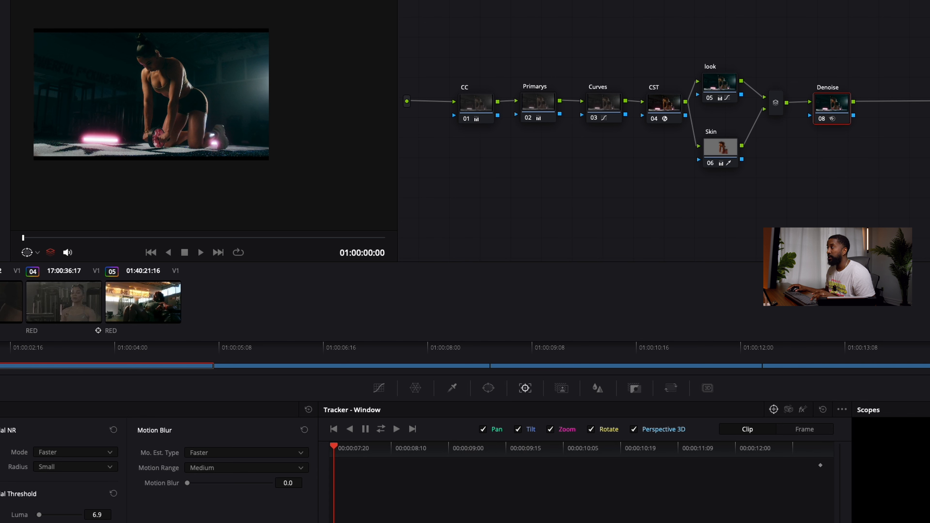
Bypass all nodes and re-enable only the CST node to review the colour space conversion on its own
key(shift+d)
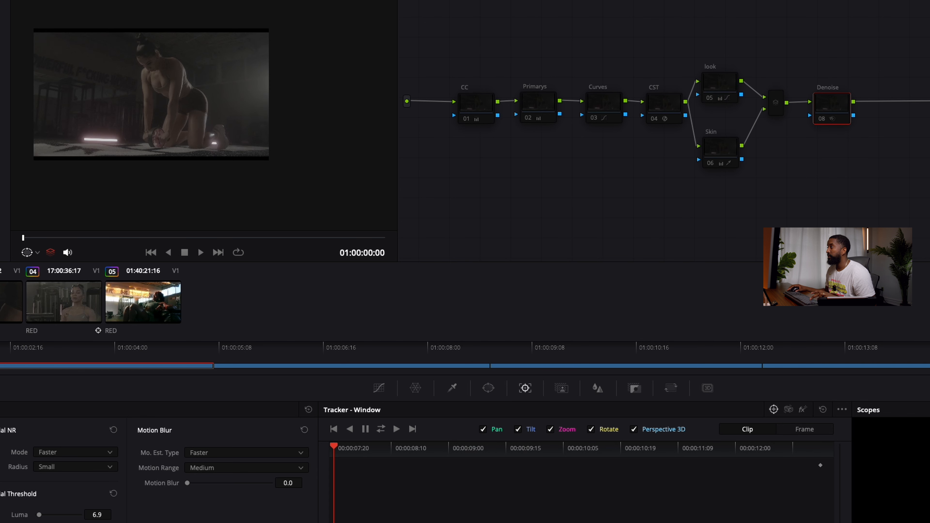
click(661, 103)
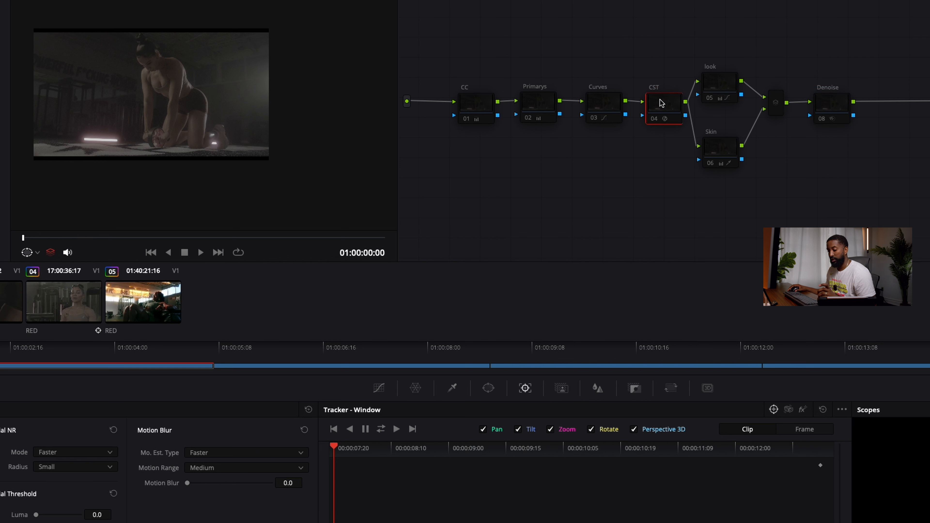
key(ctrl+d)
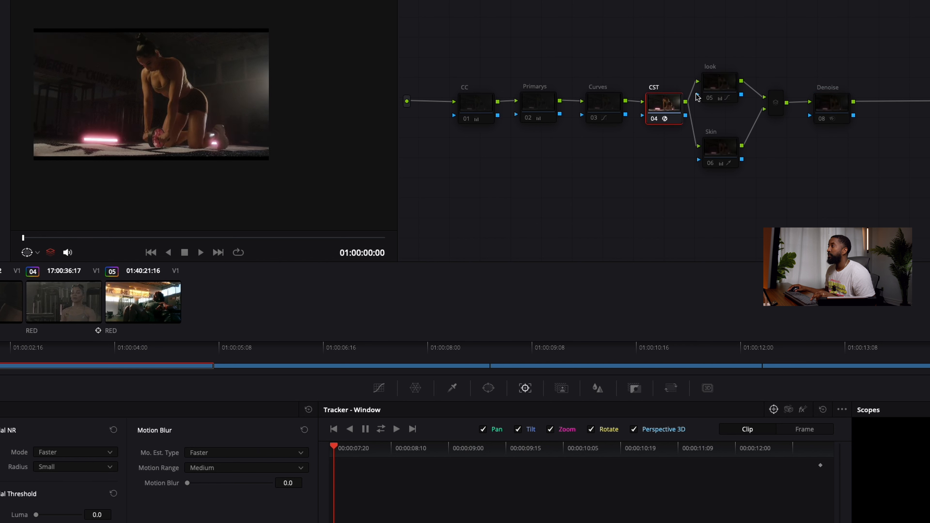
Toggle the CC node to compare its white balance correction, leaving it enabled
click(481, 107)
key(ctrl+d)
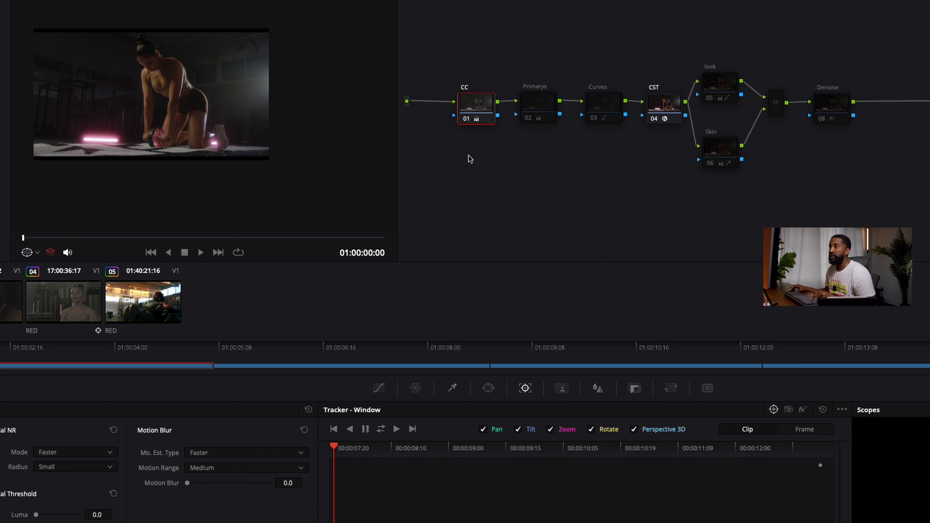
key(ctrl+d)
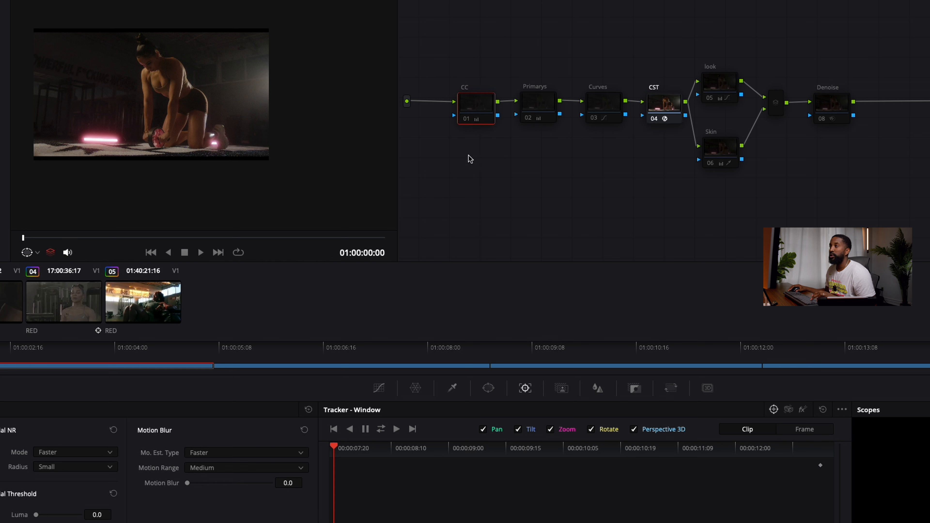
key(ctrl+d)
Toggle the Primarys node repeatedly to compare the image with and without it, leaving it enabled
click(541, 106)
key(ctrl+d)
key(ctrl+d)
key(ctrl+d)
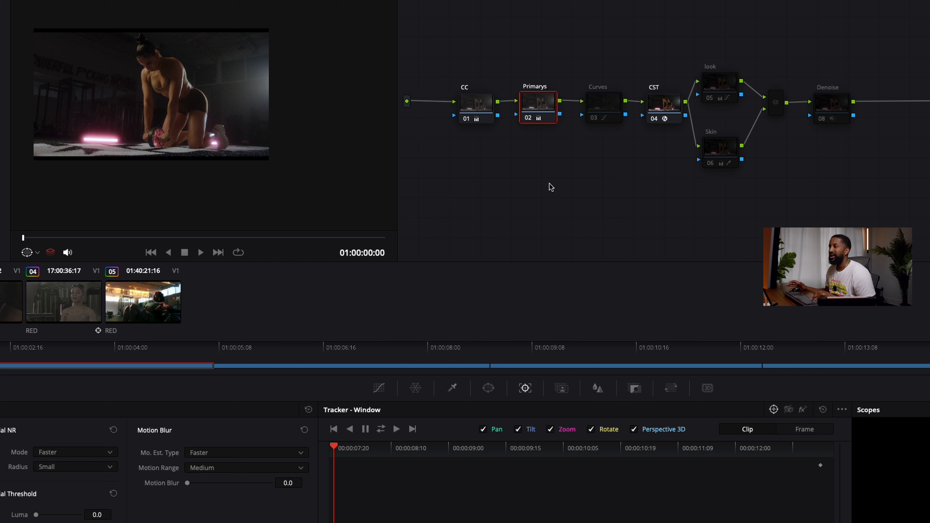
key(ctrl+d)
key(ctrl+d)
key(ctrl+d)
key(ctrl+d)
Toggle the Curves node repeatedly to compare its contrast adjustment, leaving it enabled
click(599, 109)
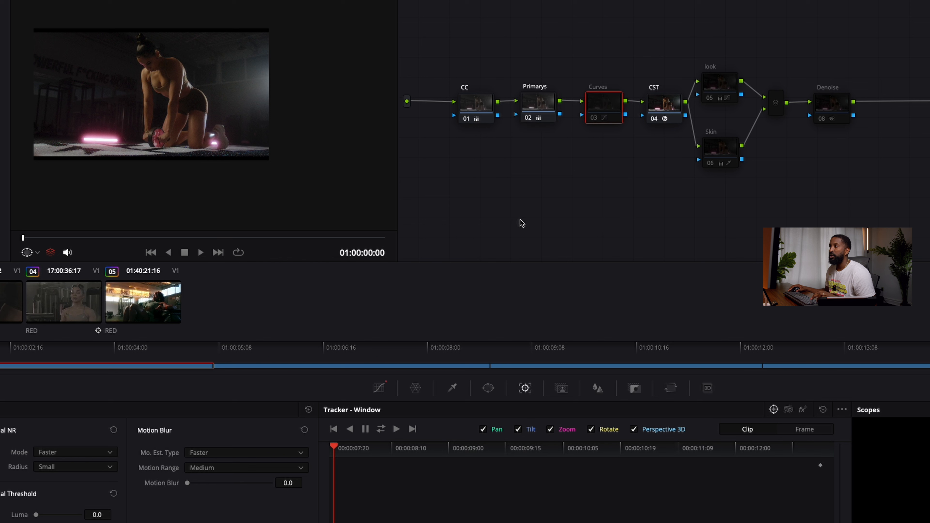
key(ctrl+d)
key(ctrl+d)
key(ctrl+d)
key(ctrl+d)
key(ctrl+d)
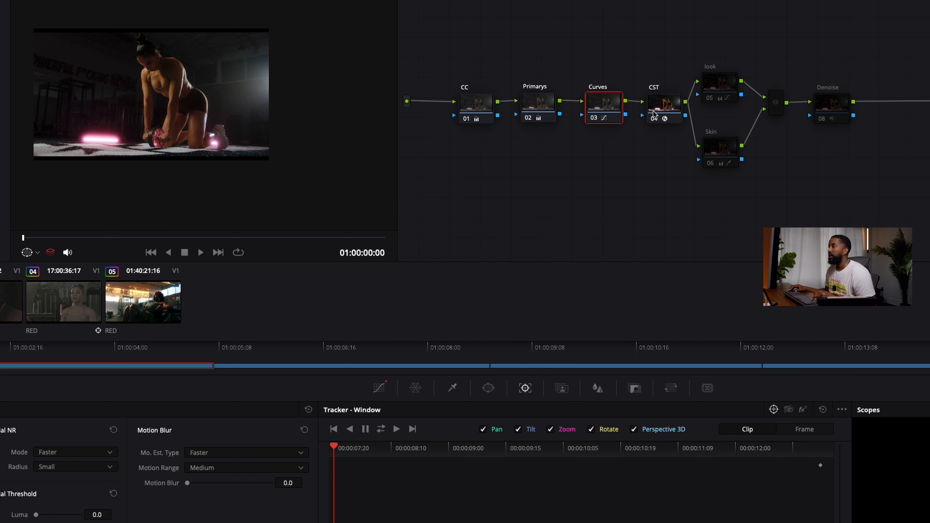
Toggle the look node to compare its teal colour grade, leaving it enabled
click(709, 91)
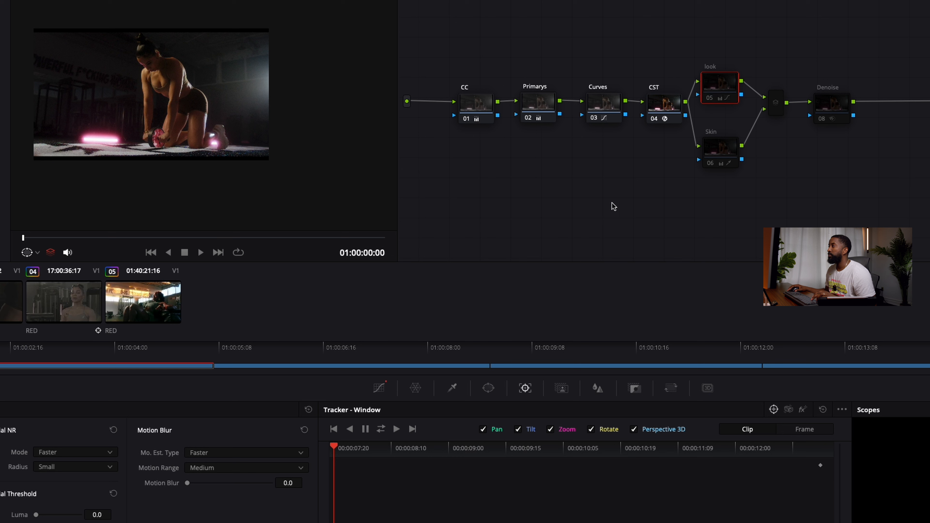
key(ctrl+d)
key(ctrl+d)
key(ctrl+d)
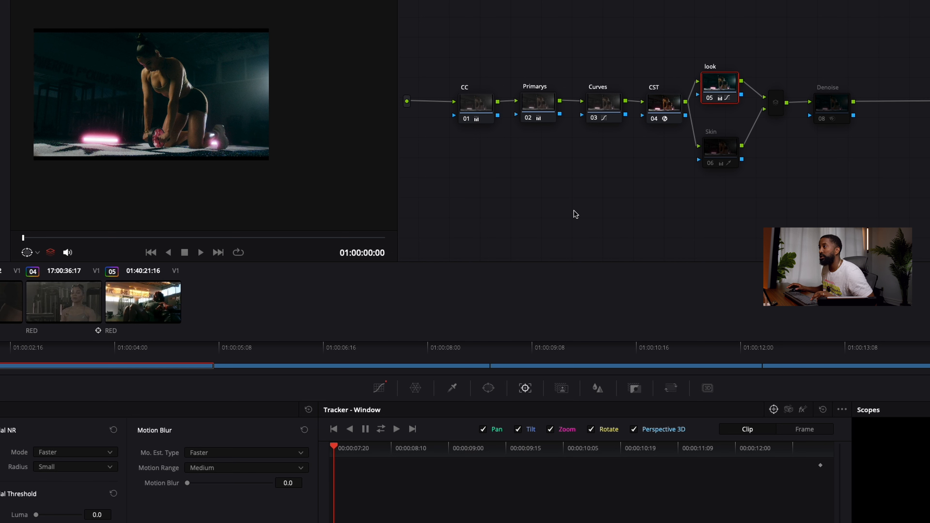
Toggle the Skin node to compare the isolated skin tones against the look grade, leaving it enabled
click(710, 153)
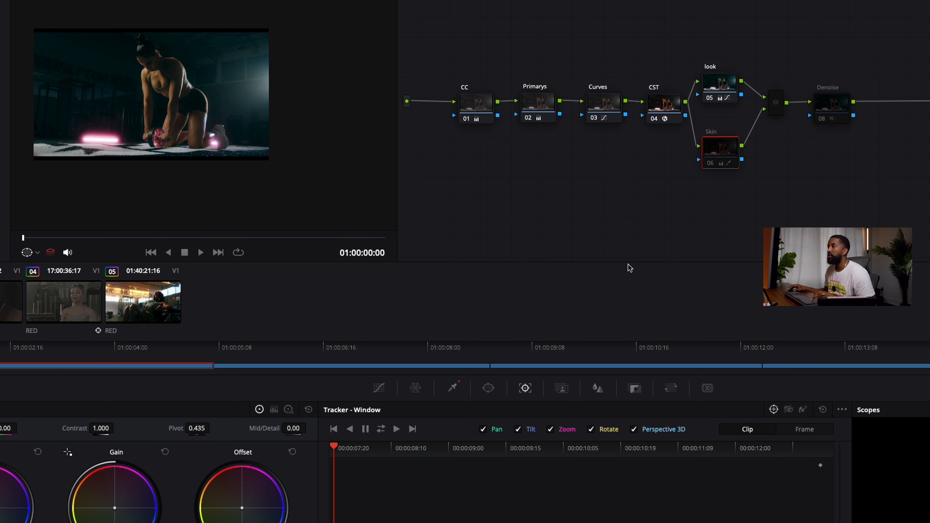
key(ctrl+d)
key(ctrl+d)
key(ctrl+d)
key(ctrl+d)
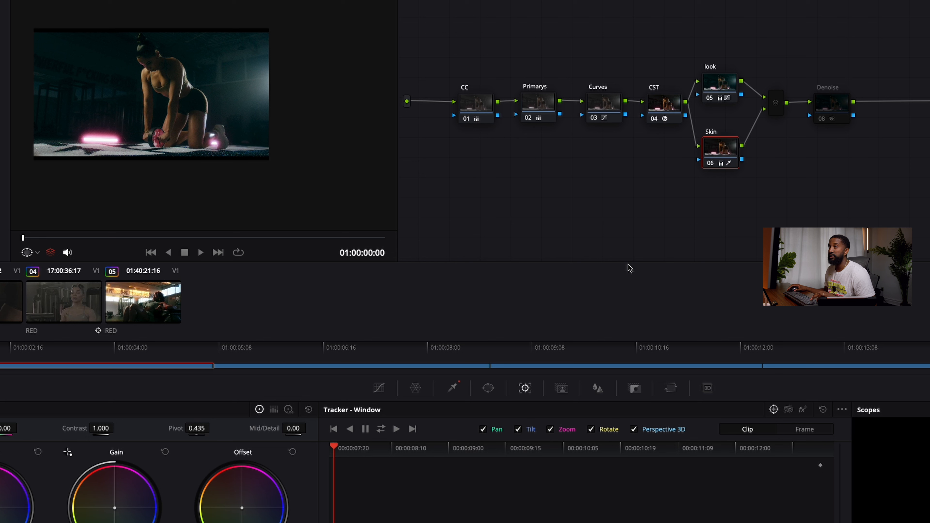
Re-enable the Denoise node and play back the fully graded clip
click(834, 103)
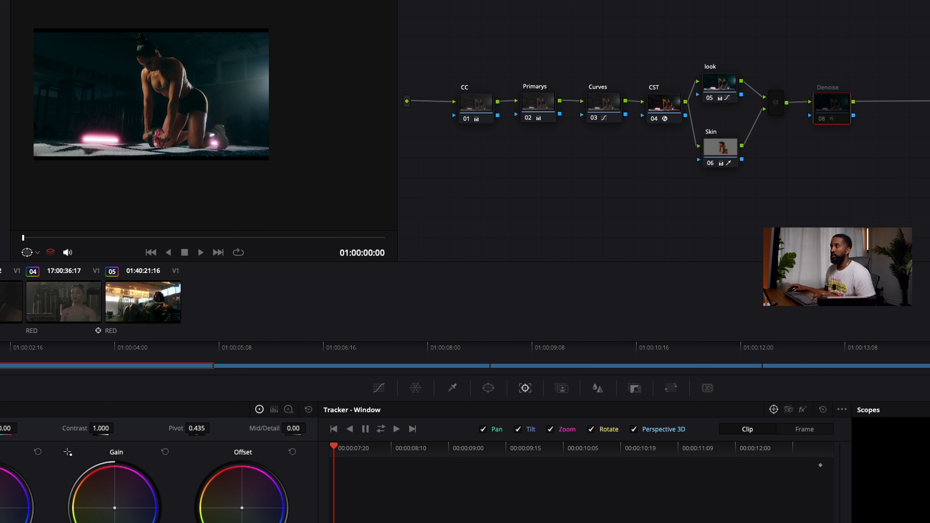
key(ctrl+d)
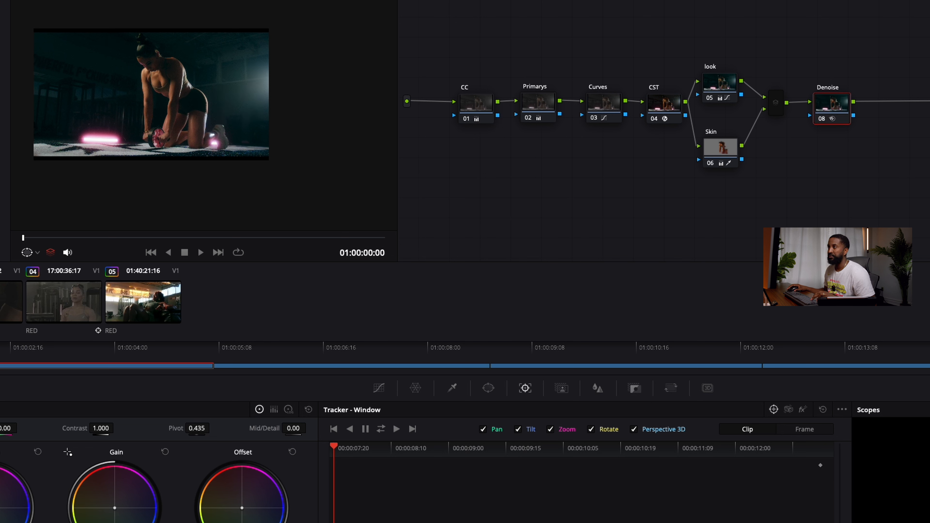
key(space)
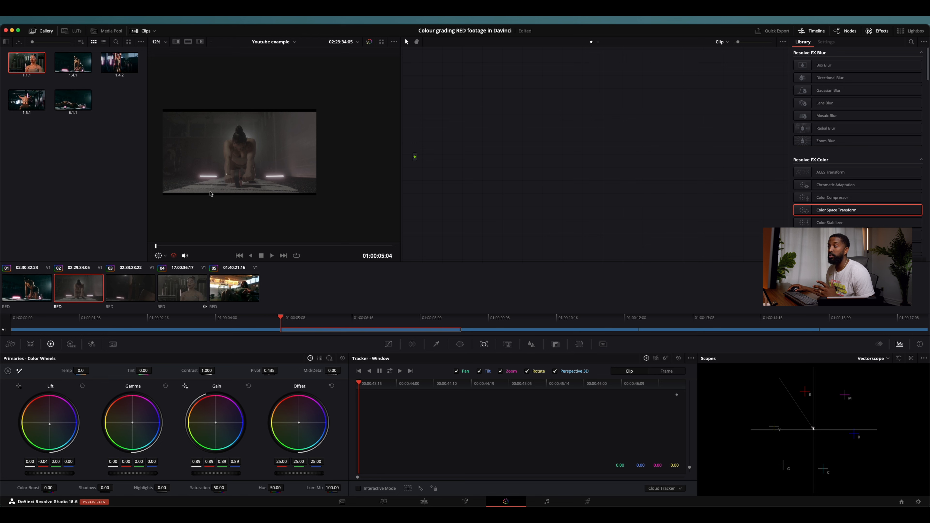
Apply the grade of clip 01 to clip 02
click(38, 290)
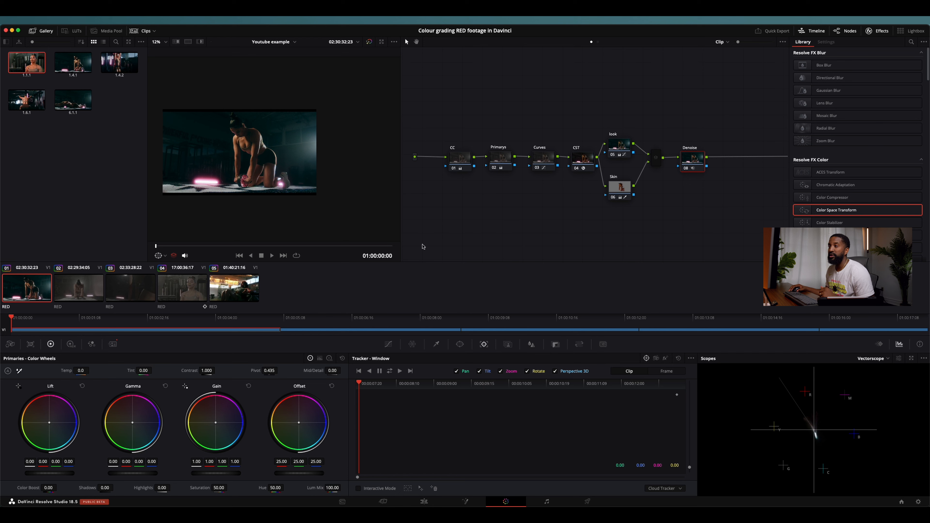
click(84, 300)
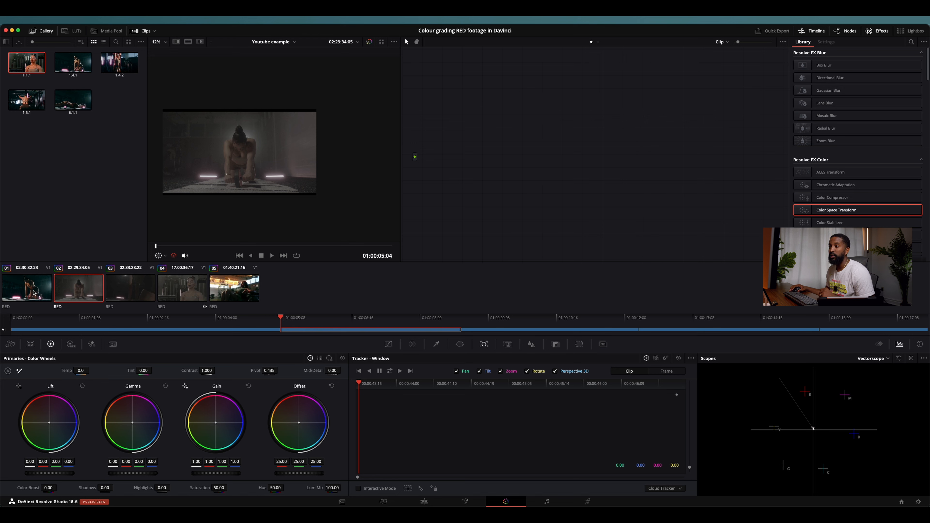
right_click(32, 291)
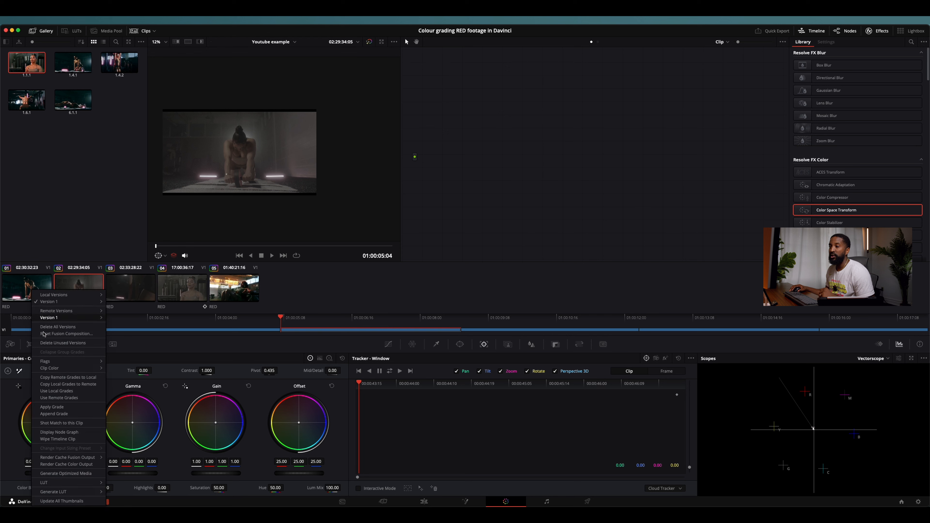
click(51, 406)
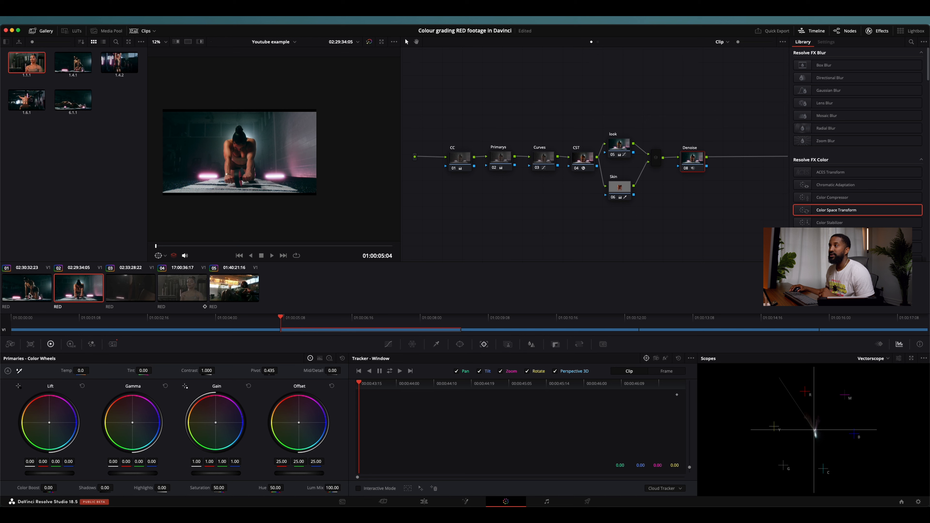
Compare clip 02 with clip 01, and set the hue of clip 02's Skin node to 51.20
click(26, 294)
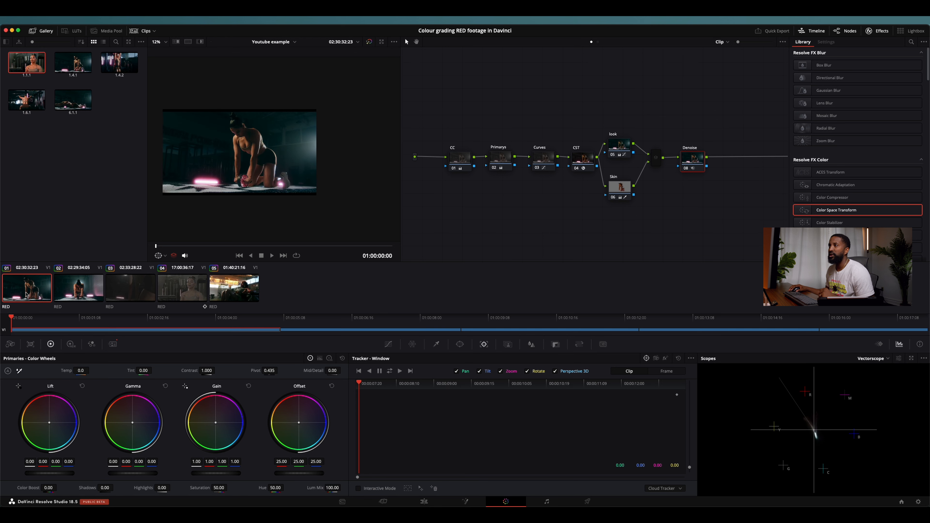
click(75, 294)
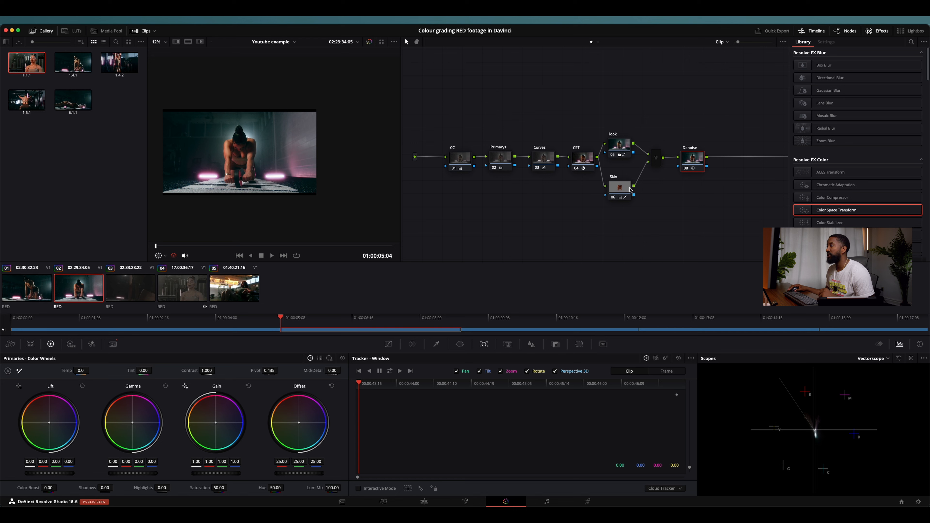
click(620, 188)
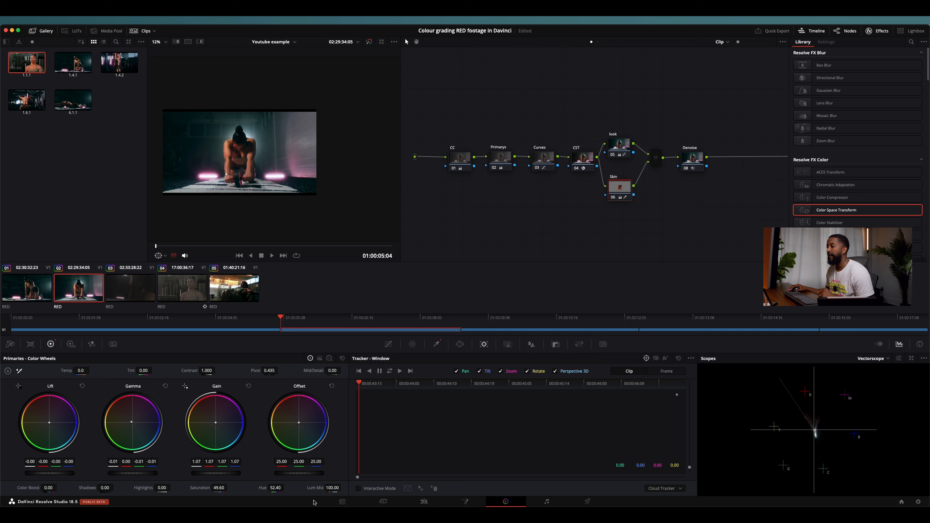
drag(278, 489, 278, 490)
Switch back and forth between clips 01 and 02 to compare their skin tones, ending on clip 02
click(40, 292)
click(63, 287)
click(33, 292)
click(64, 289)
click(33, 292)
click(63, 289)
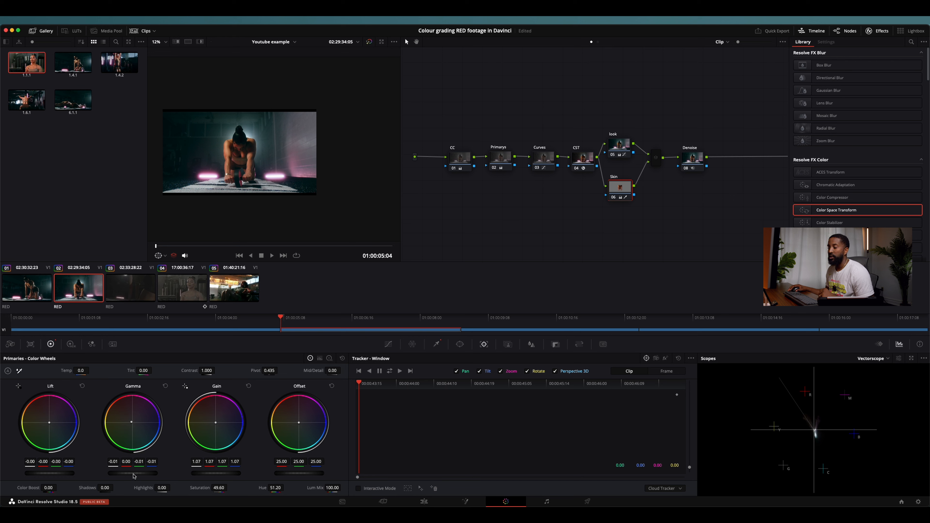
On clip 02, darken the Skin node's gamma slightly with gain at 1.19, and lower the look node's lift to -0.03
mouse_move(136, 474)
mouse_down()
mouse_move(150, 473)
mouse_move(124, 475)
mouse_up()
drag(211, 476, 241, 476)
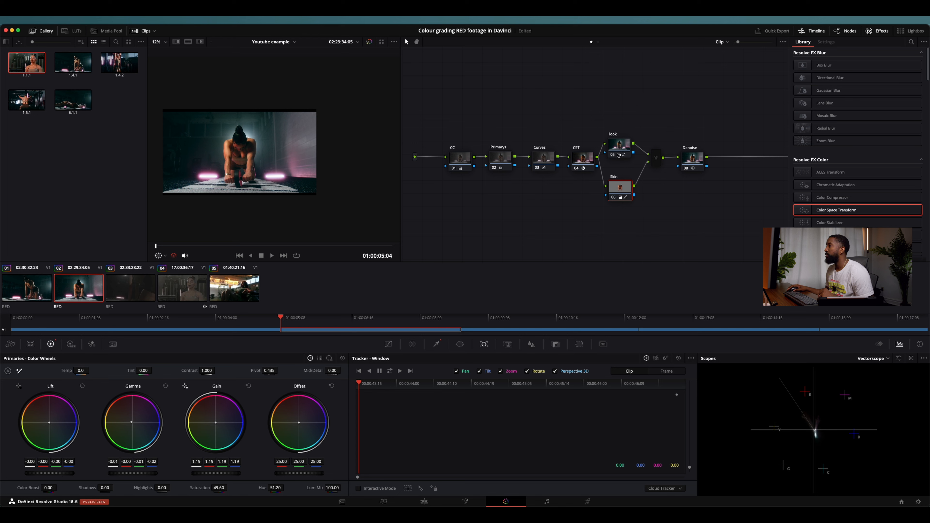
click(619, 145)
drag(620, 146, 620, 146)
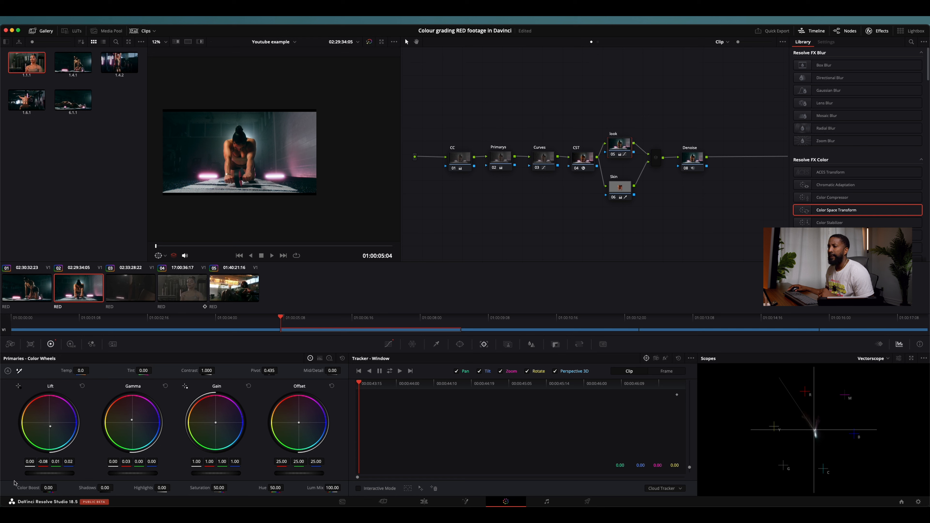
drag(54, 475, 19, 483)
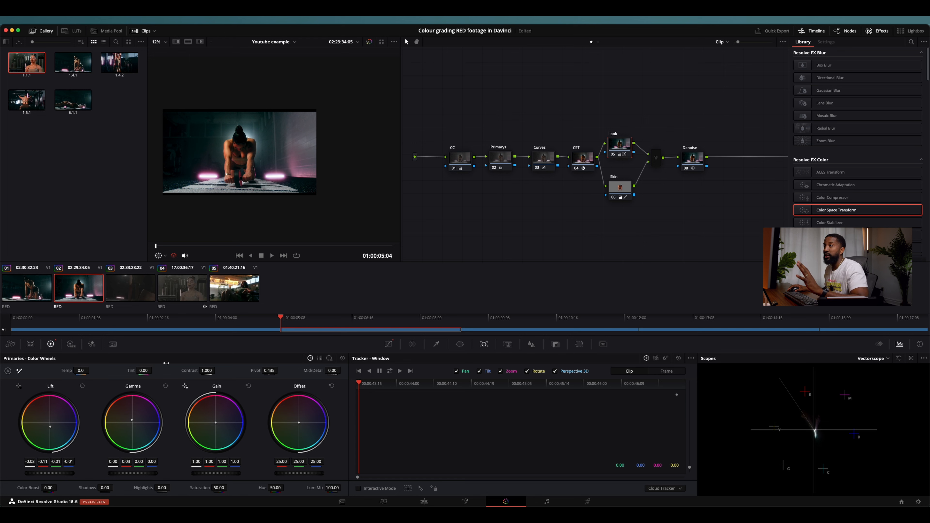
drag(156, 248, 392, 256)
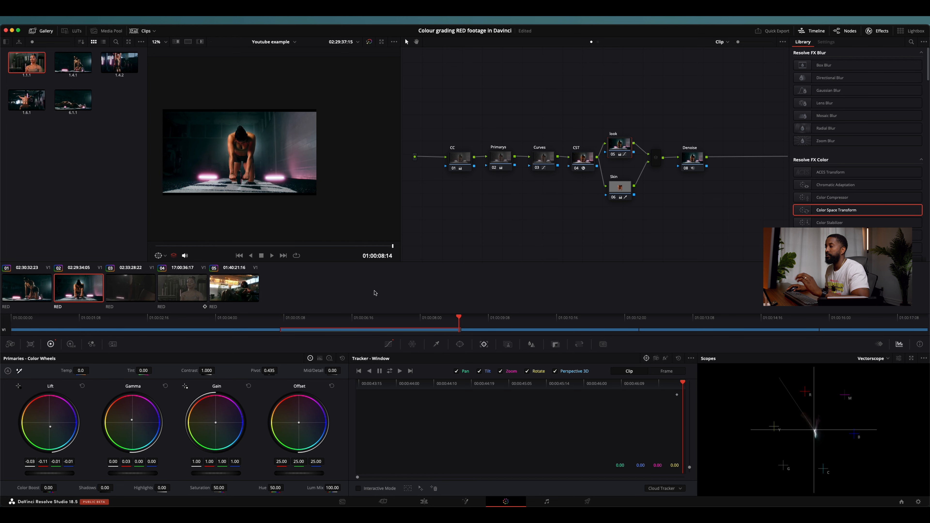
Apply the grade of clip 02 to clip 03
click(133, 293)
drag(156, 248, 357, 265)
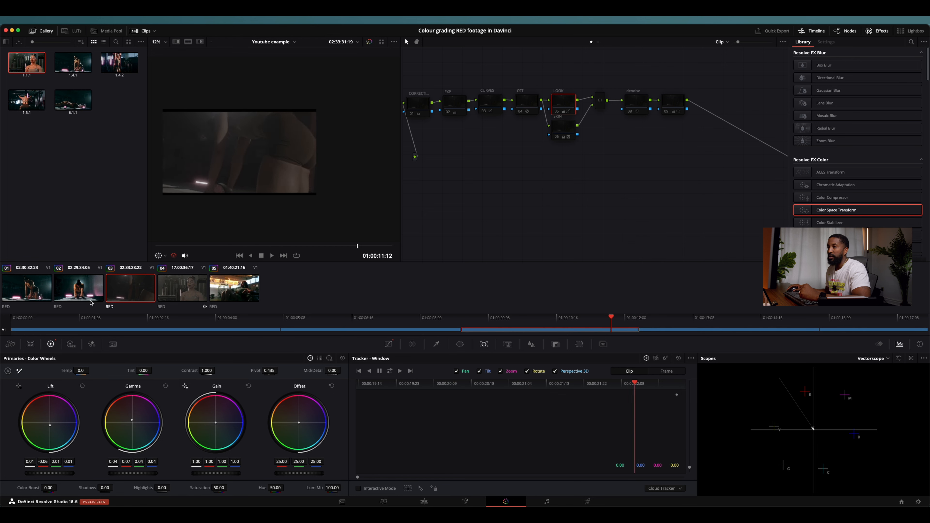
right_click(78, 293)
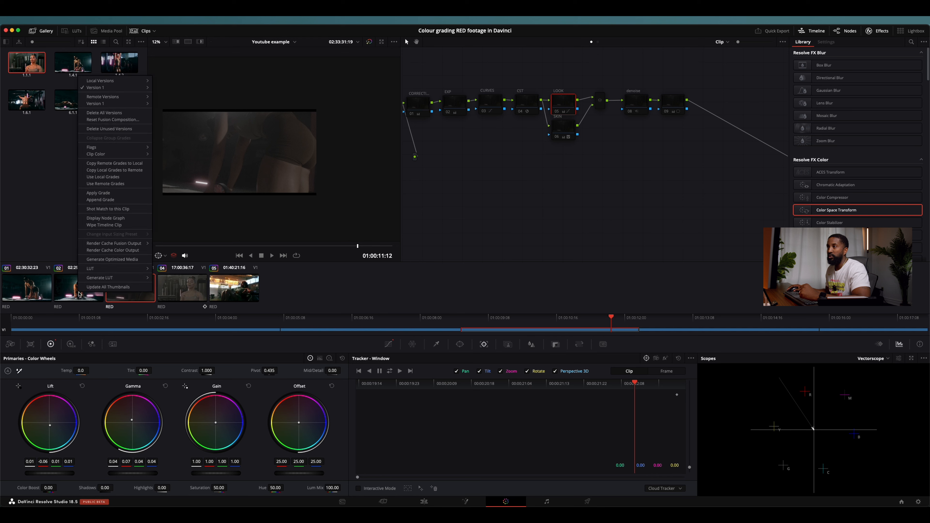
click(97, 193)
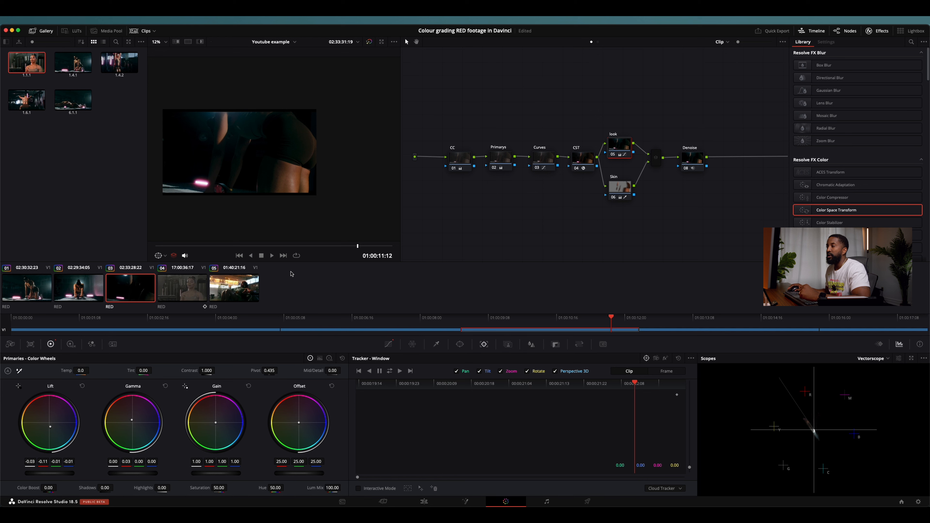
Switch between clips 02 and 03 to compare their exposure and look, ending on clip 03
click(78, 287)
click(141, 289)
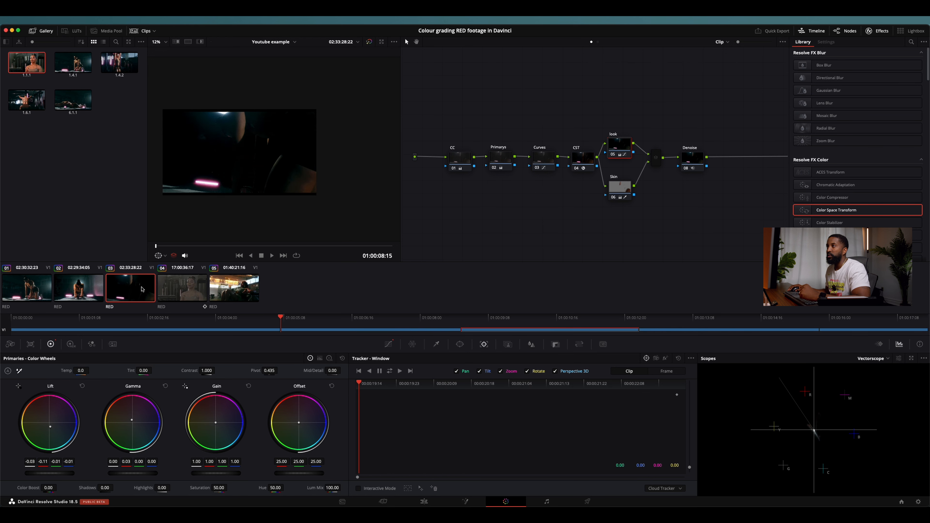
click(85, 287)
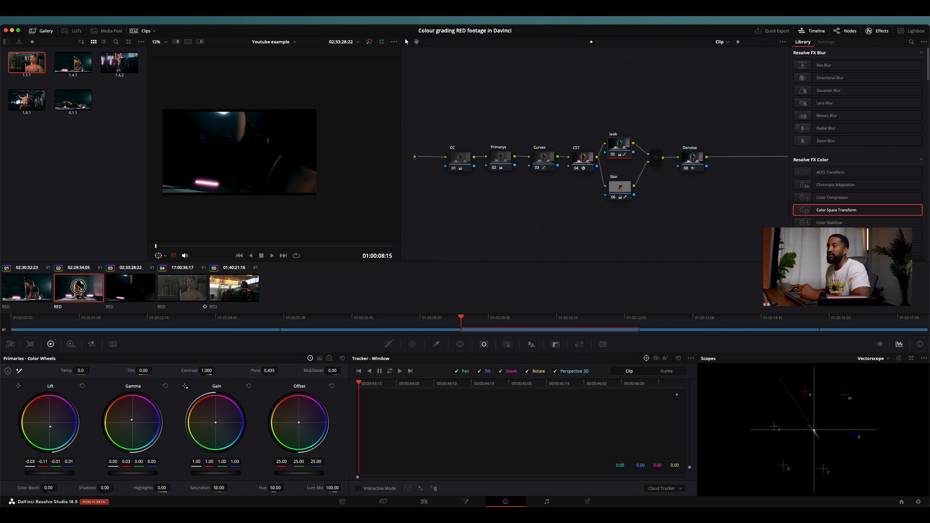
click(129, 285)
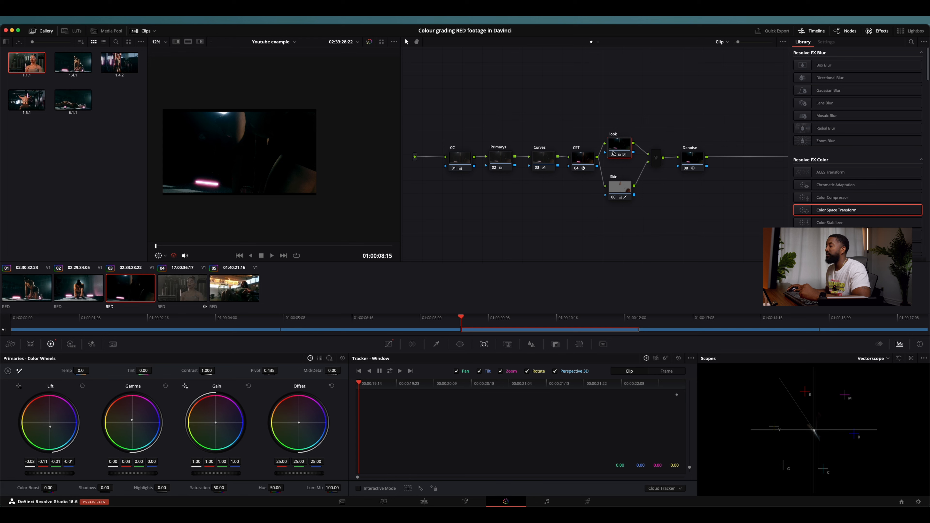
Show the Parade scope and set clip 03's Primarys node to lift 0.02, gamma 0.02 and gain 1.00
mouse_move(615, 193)
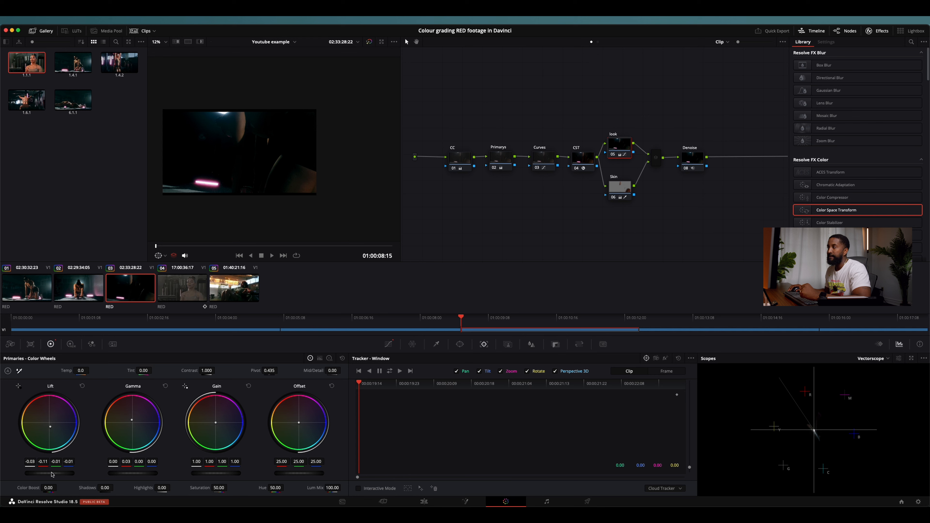
click(495, 158)
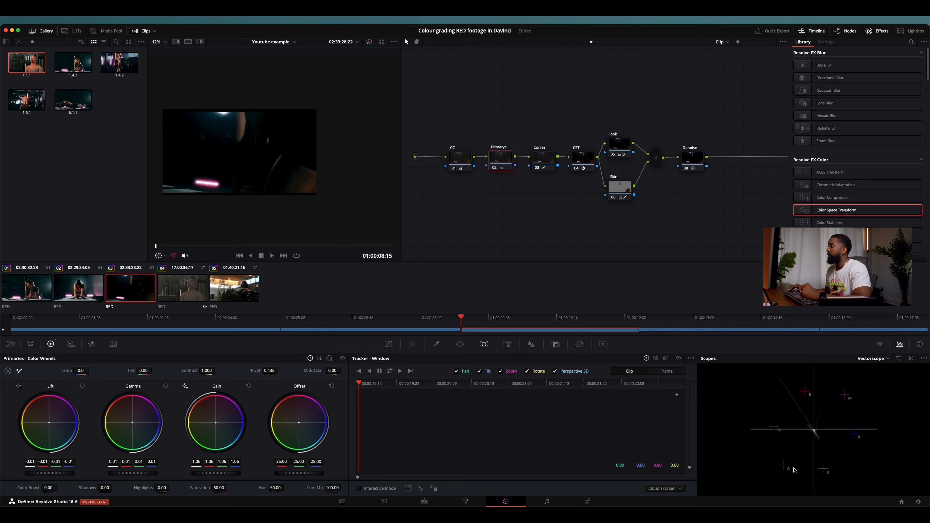
click(875, 358)
click(867, 379)
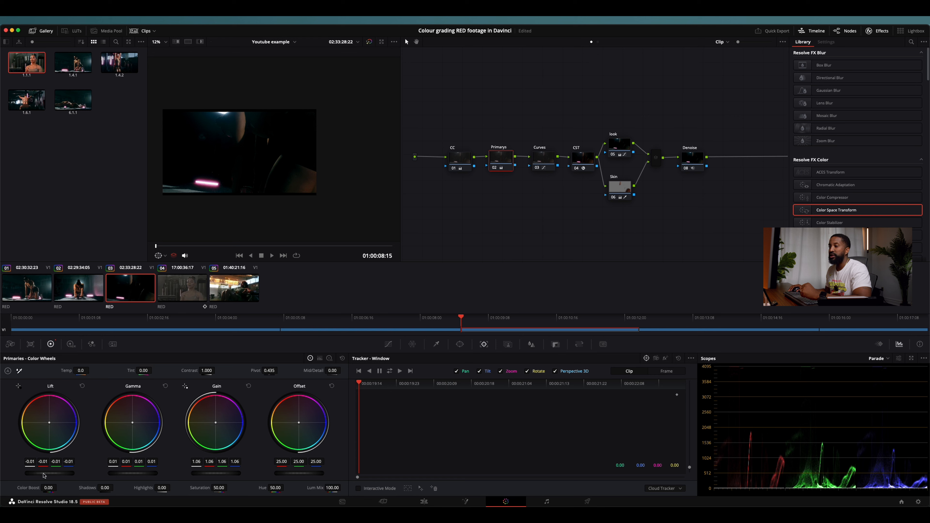
drag(44, 475, 31, 490)
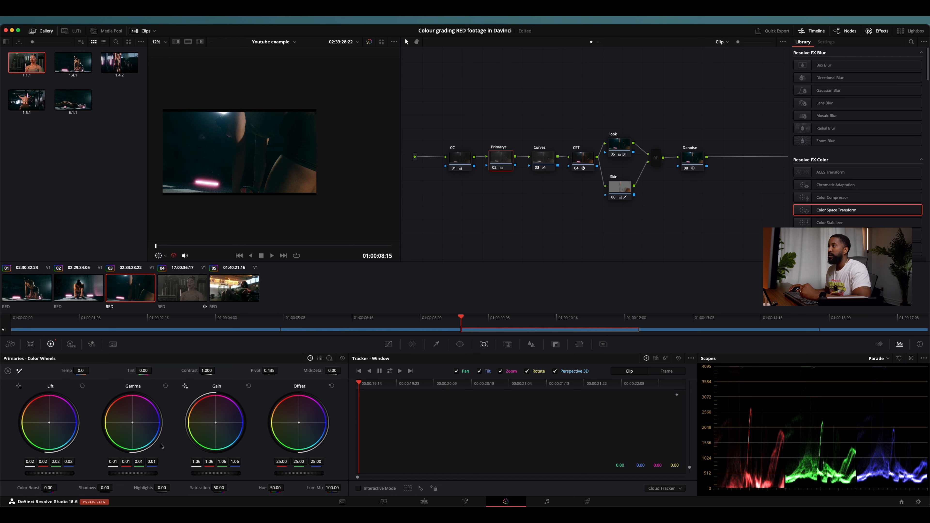
drag(133, 476, 154, 477)
drag(232, 476, 212, 474)
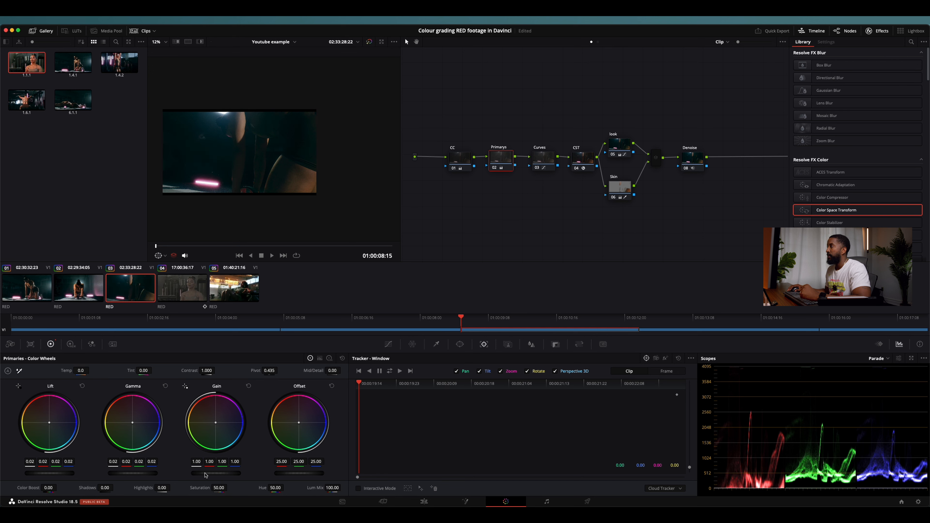
Raise the upper control point of the custom curve slightly in clip 03's Curves node
click(541, 158)
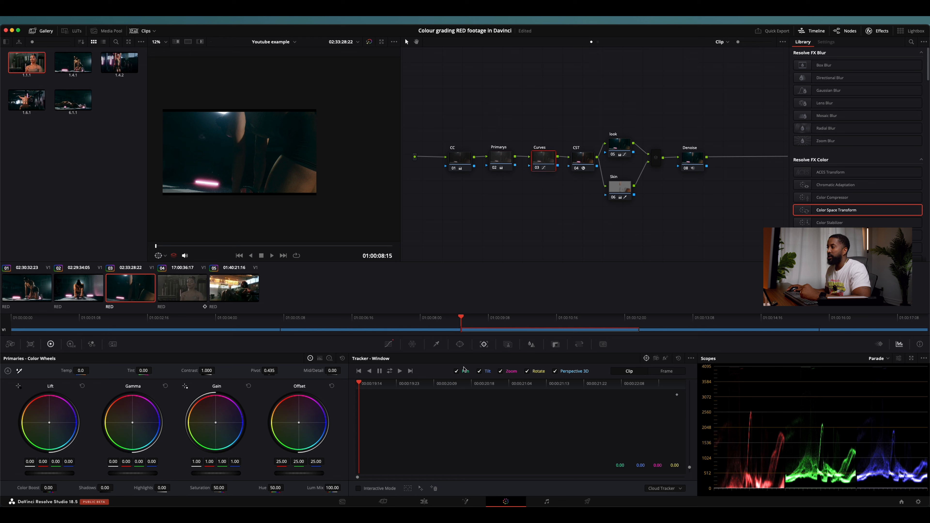
click(388, 345)
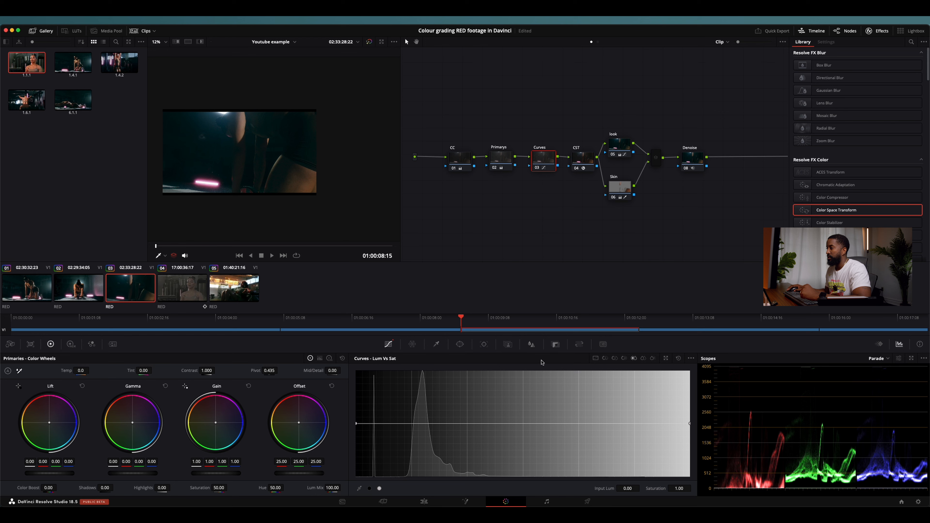
click(596, 358)
click(407, 467)
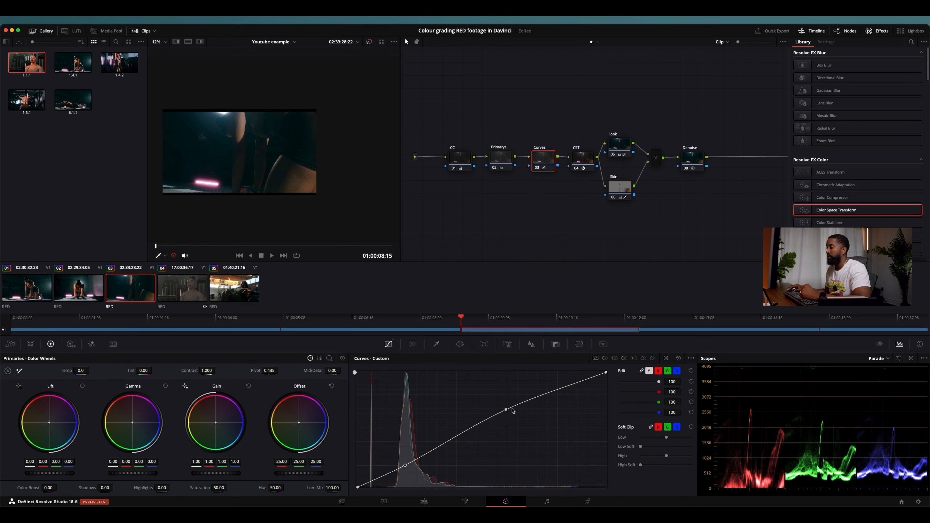
drag(507, 410, 513, 403)
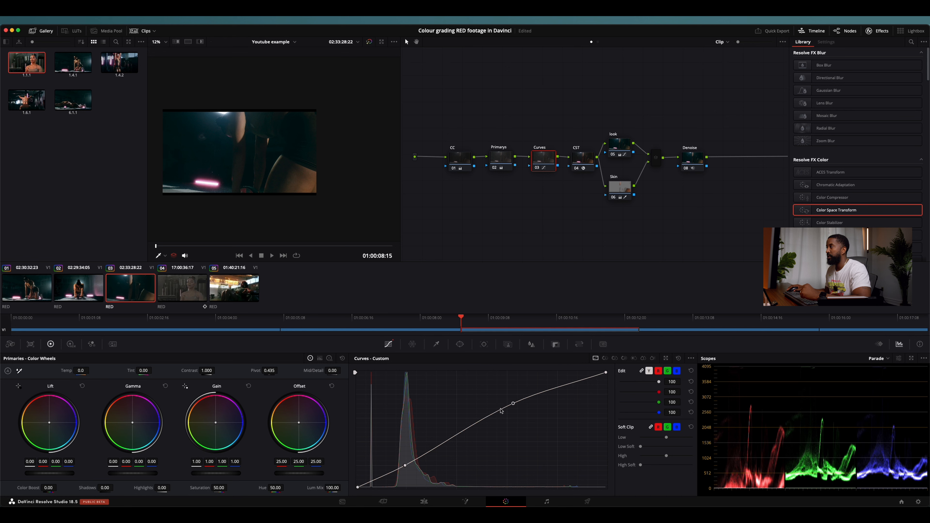
Highlight the Skin node's selection on clip 03 and set its luminance qualifier to low 40.1, high 75.5 and low softness 10.7
click(587, 158)
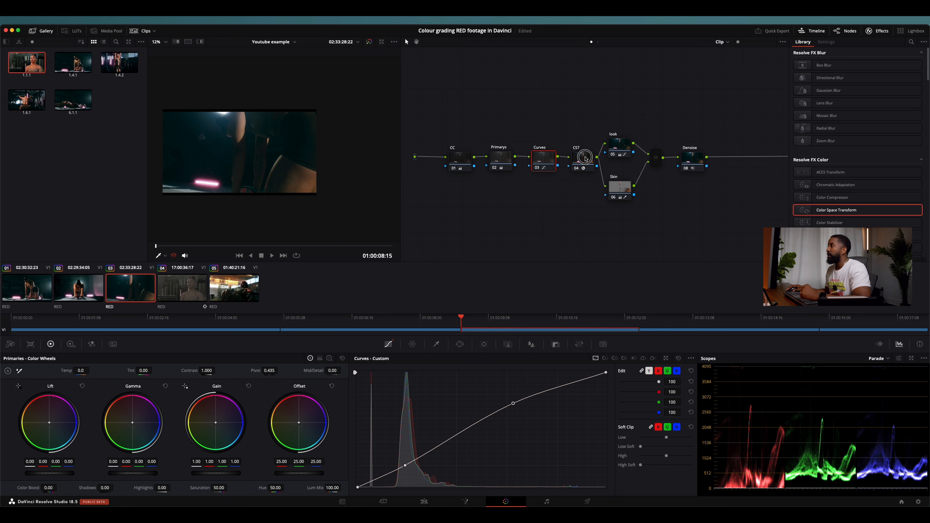
click(616, 188)
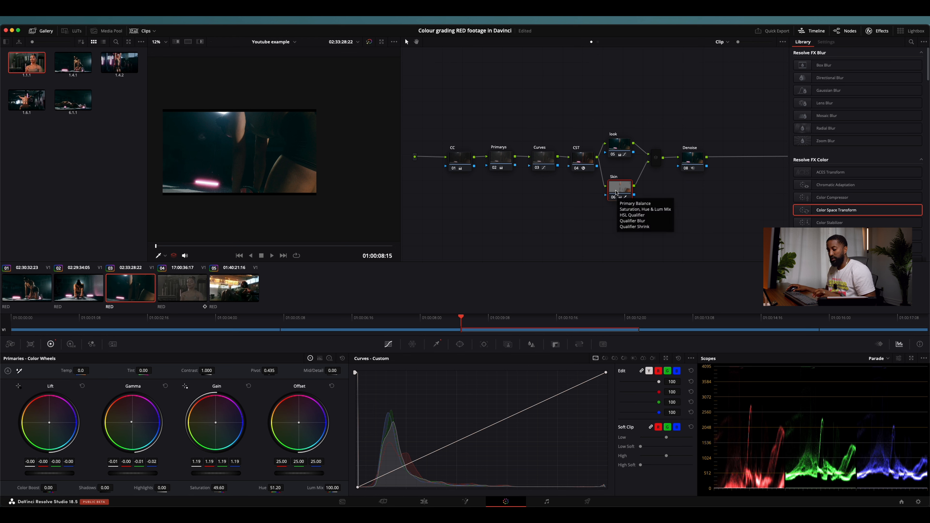
key(shift+h)
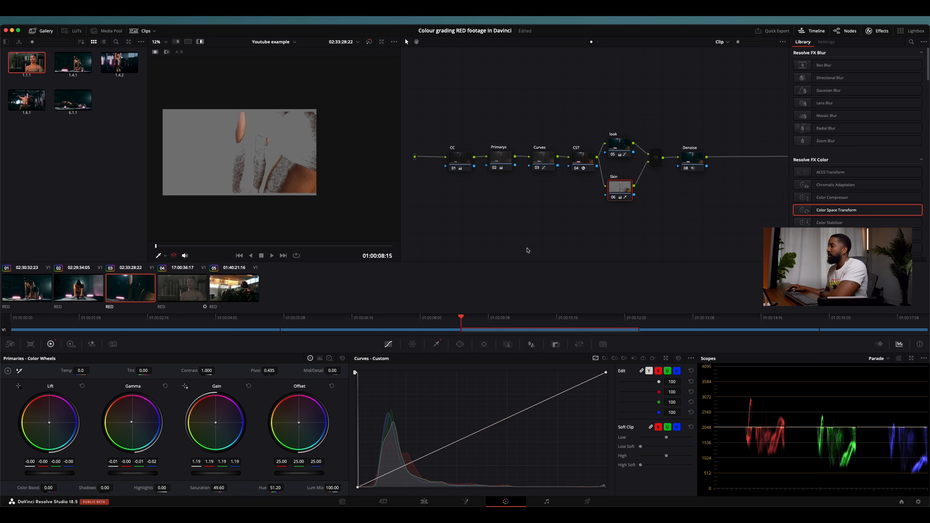
click(437, 344)
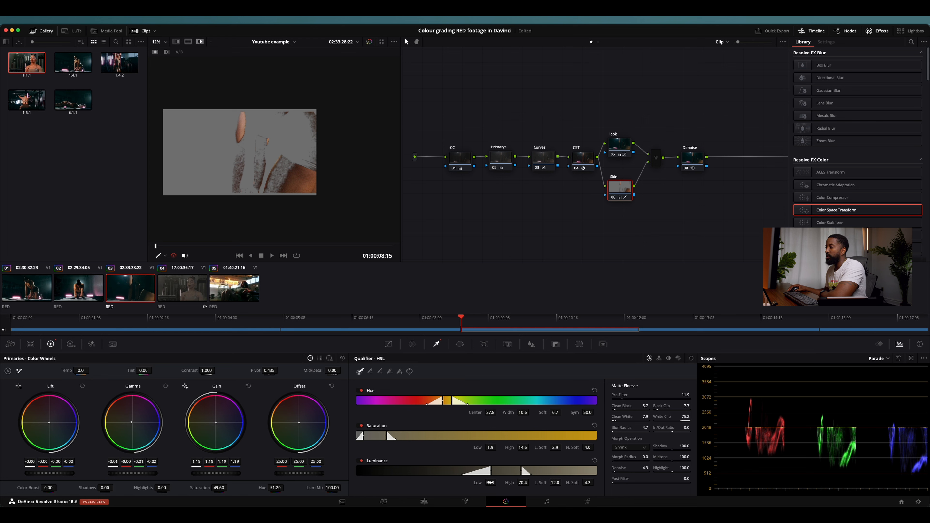
drag(490, 483, 550, 485)
mouse_move(490, 483)
mouse_down()
mouse_move(407, 476)
mouse_move(490, 482)
mouse_up()
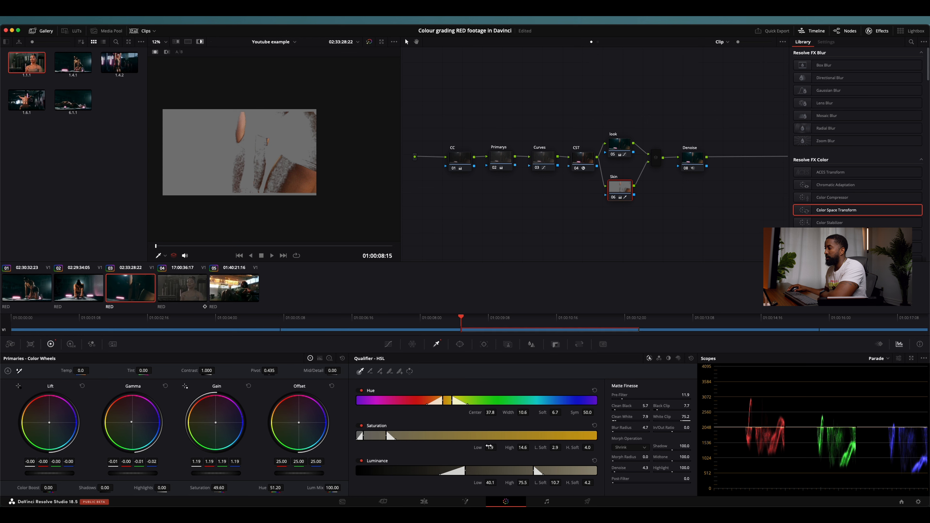
Refine clip 03's Skin qualifier to saturation low 0.2, high 20.6, softness 2.6 and 3.7, blur radius 4.9, denoise 4.6; turn off the highlight
drag(490, 447, 603, 449)
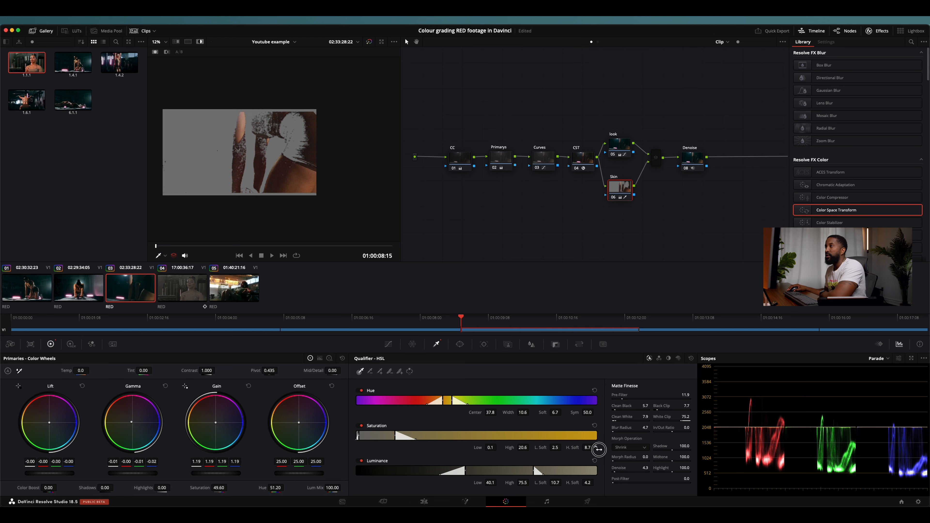
click(304, 155)
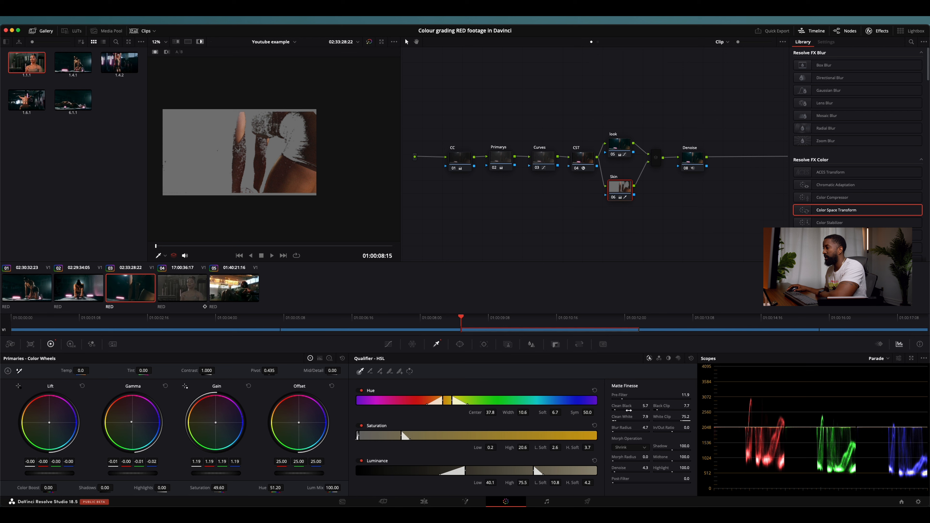
drag(615, 430, 614, 430)
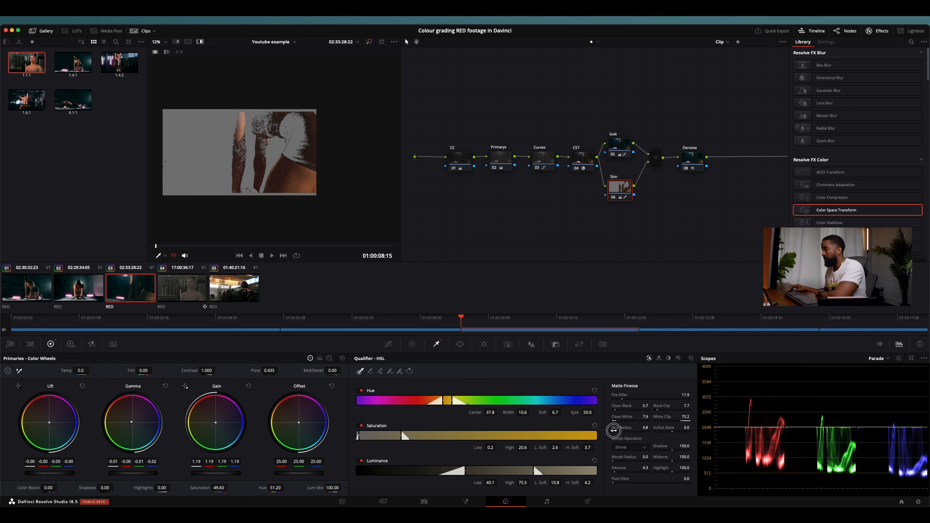
drag(615, 472, 614, 471)
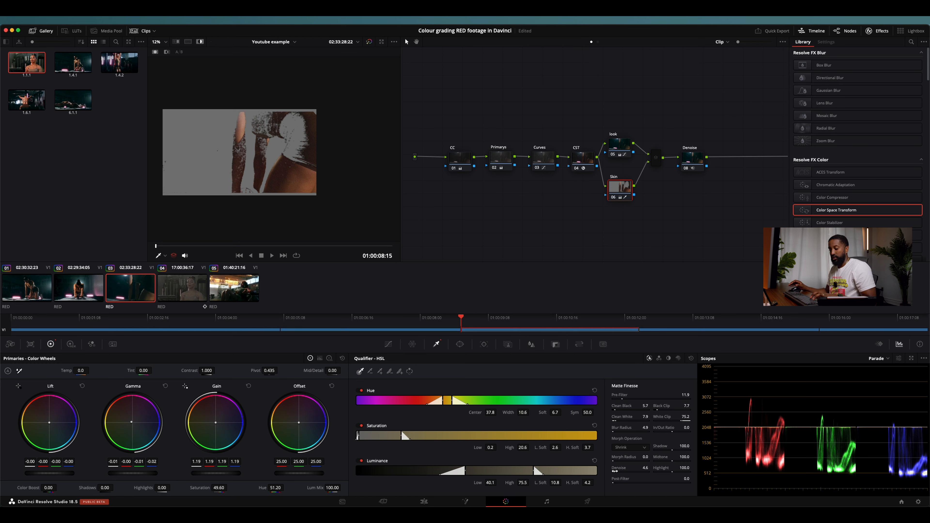
key(shift+h)
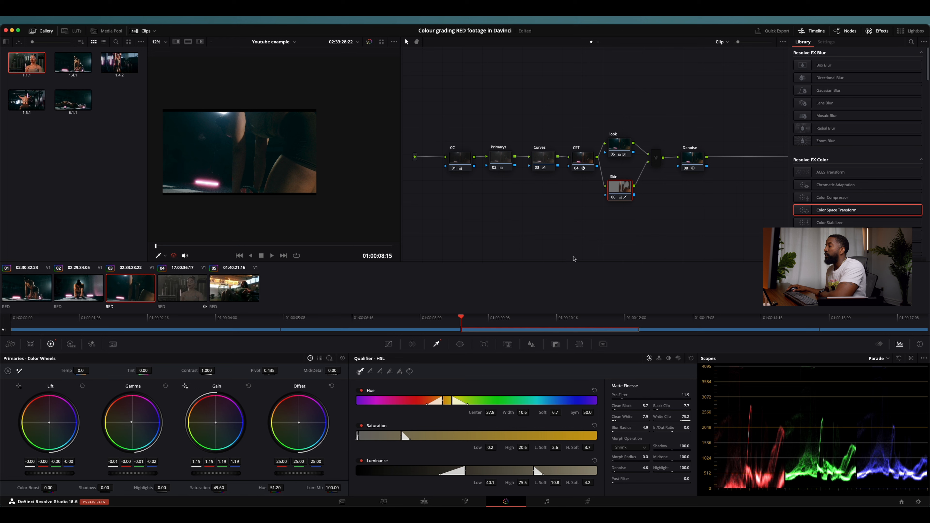
Show the Vectorscope and set the hue of clip 03's Skin node to 53.00
click(877, 358)
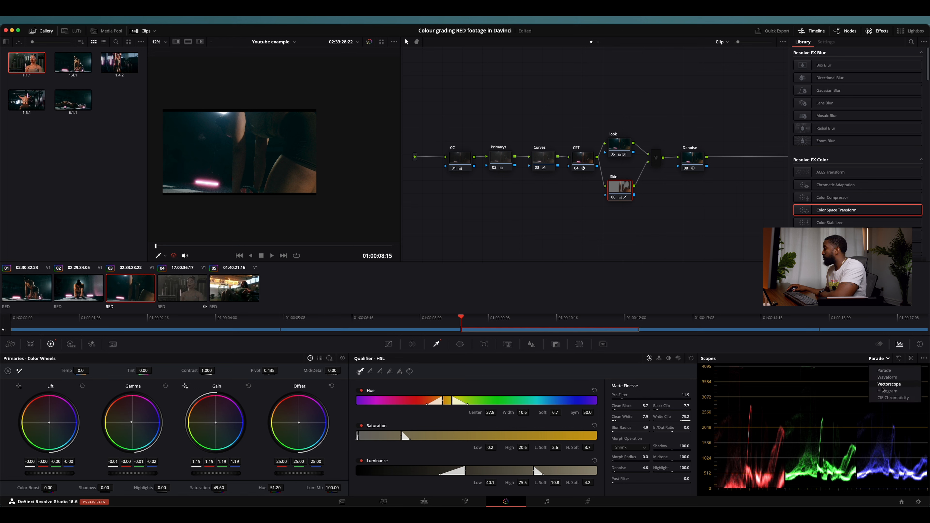
click(888, 385)
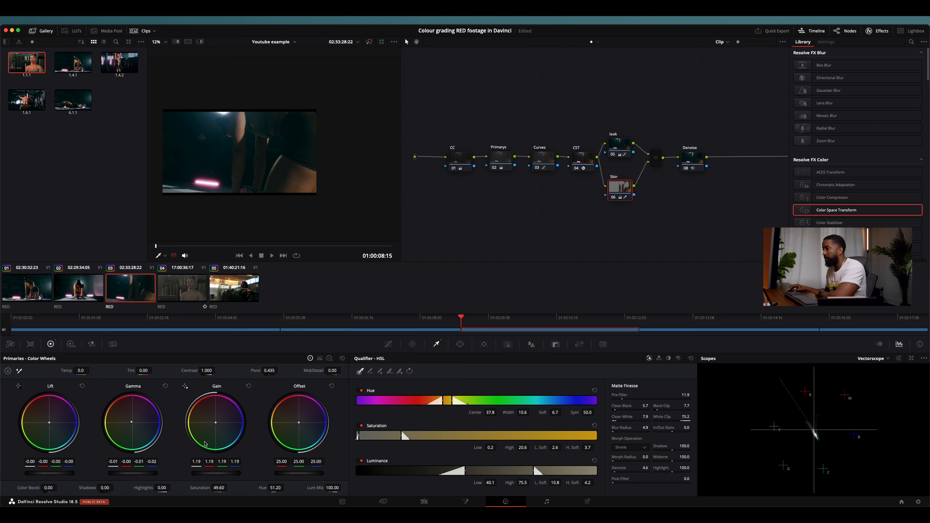
drag(275, 487, 276, 488)
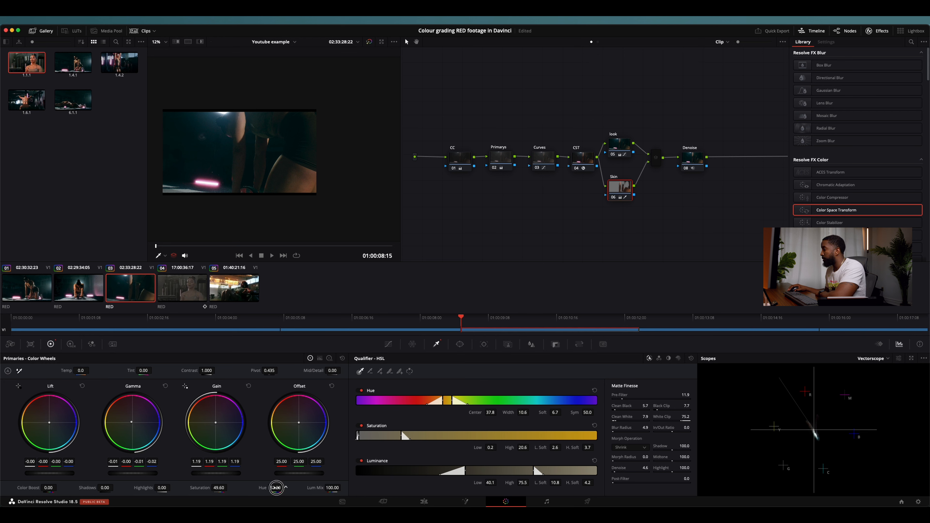
drag(278, 487, 276, 487)
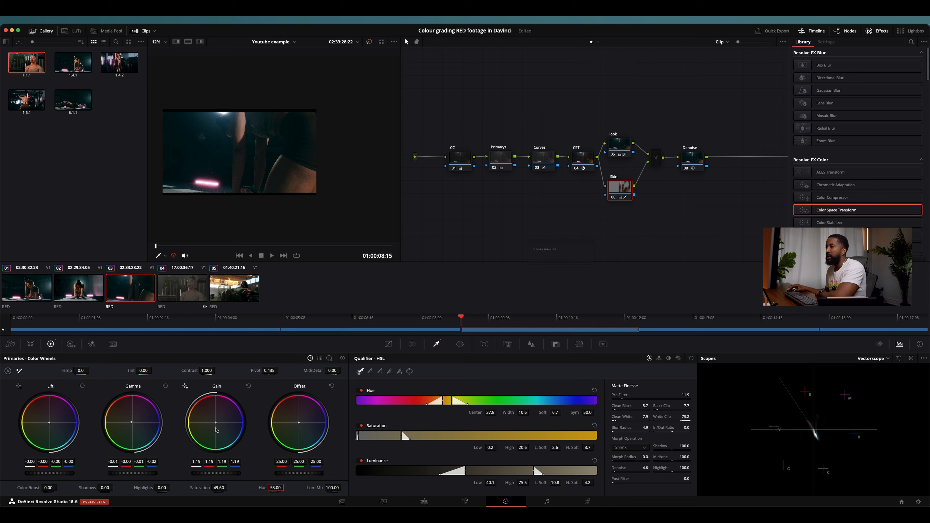
Set clip 03's Skin node to gain 1.21 and lift -0.02
drag(227, 473, 233, 474)
drag(57, 474, 0, 473)
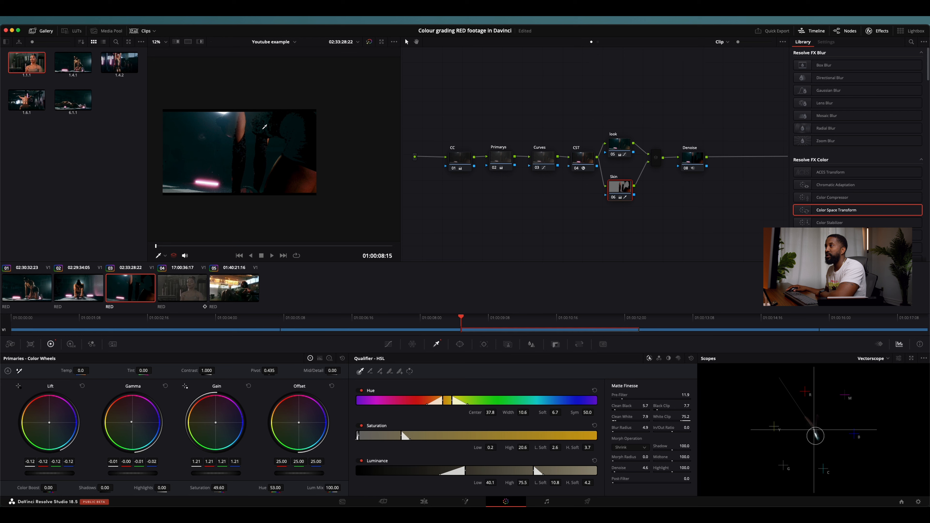
drag(54, 474, 129, 480)
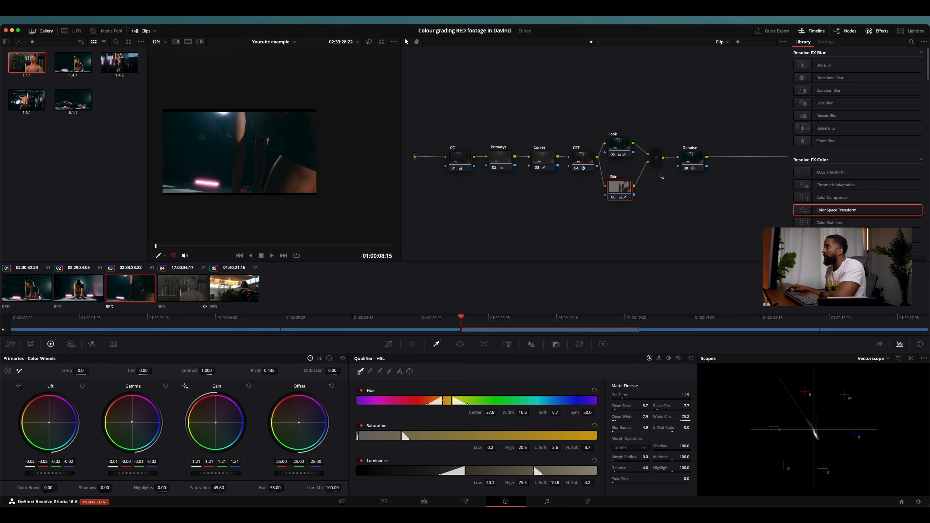
Add a slightly lowered shadow point and a highlight point to the custom curve in clip 03's look node
click(617, 149)
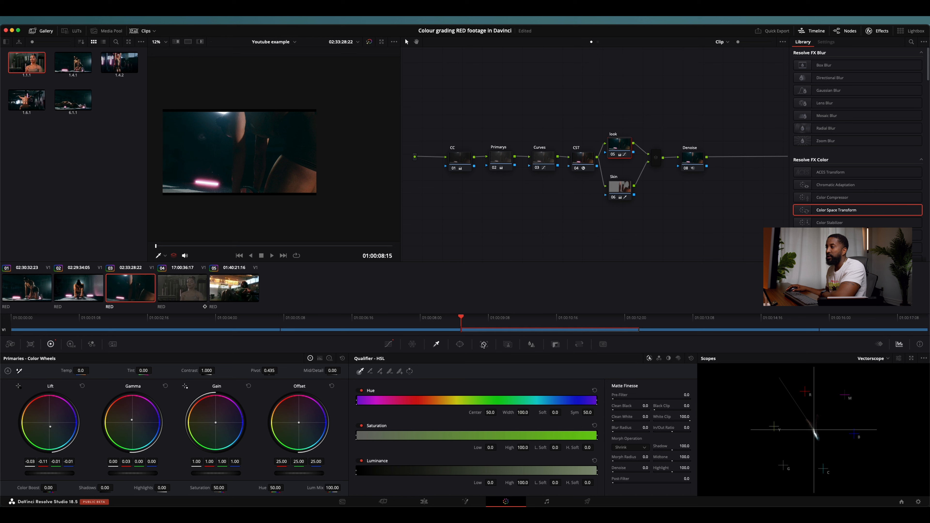
click(388, 344)
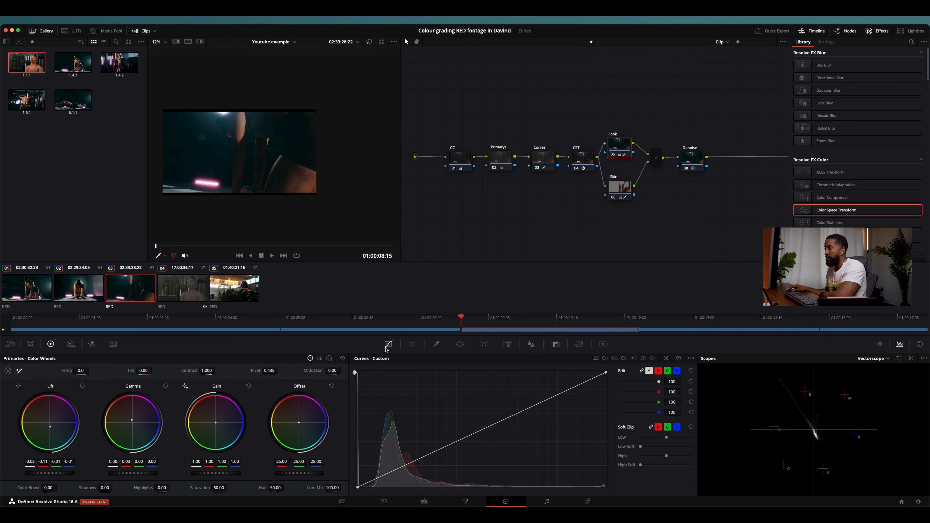
click(402, 471)
drag(559, 395, 559, 393)
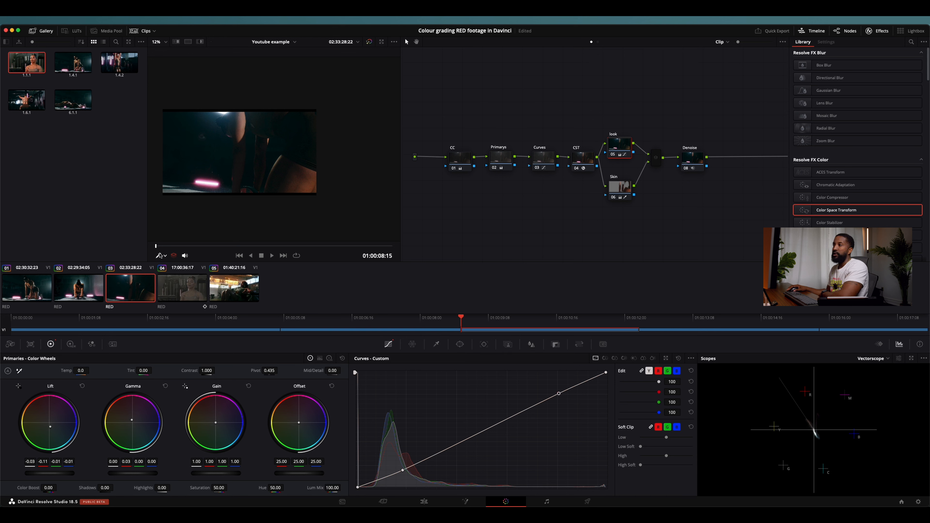
Scrub through clip 03 to its end and compare its grade with clip 02
drag(157, 245, 392, 258)
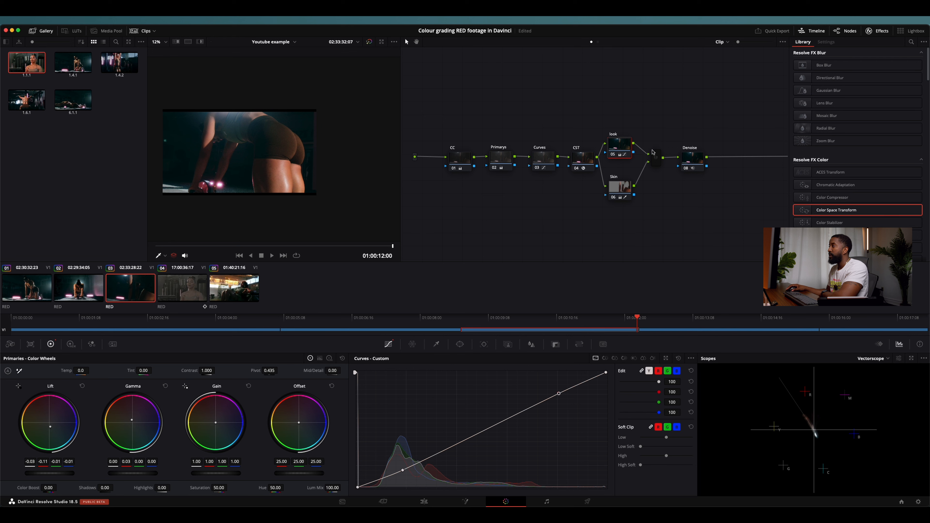
click(699, 160)
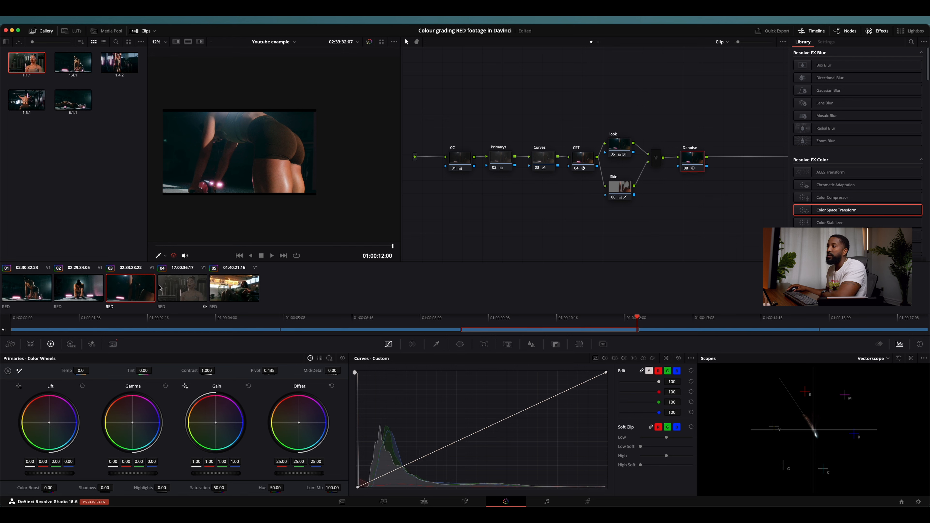
click(78, 295)
click(125, 295)
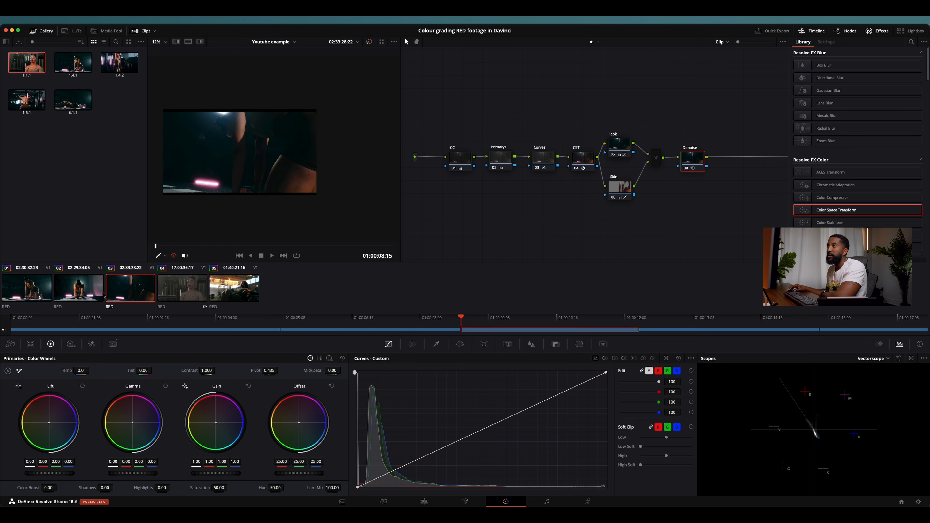
click(76, 294)
click(109, 298)
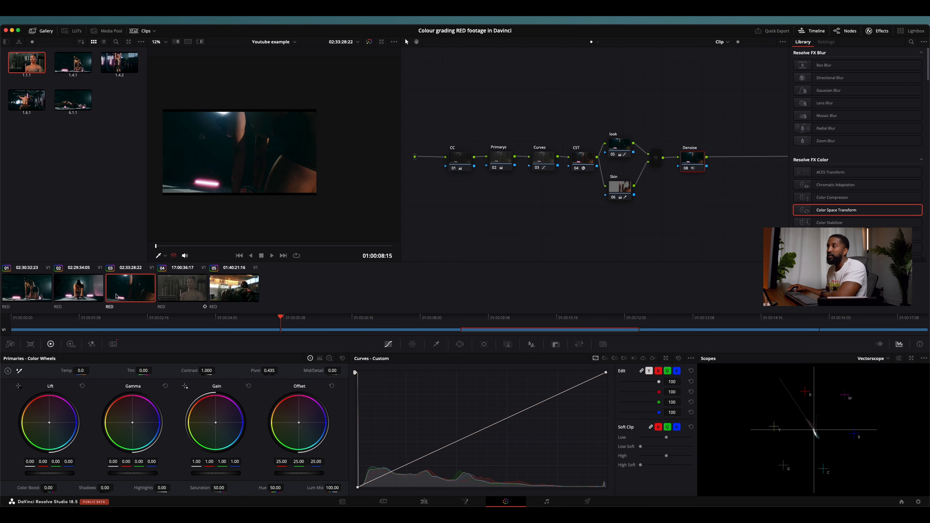
Apply clip 01's grade to clip 04 and compare clip 04 with clip 02
click(194, 296)
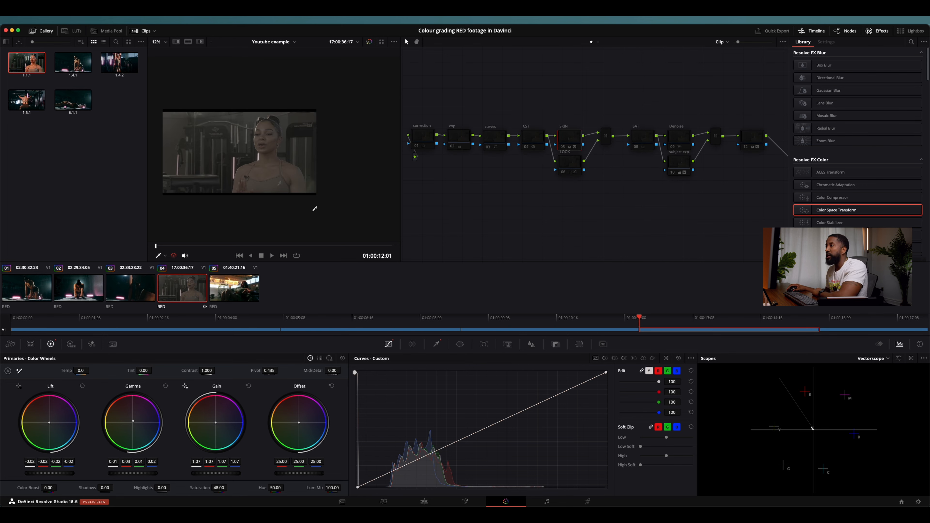
click(77, 291)
click(174, 296)
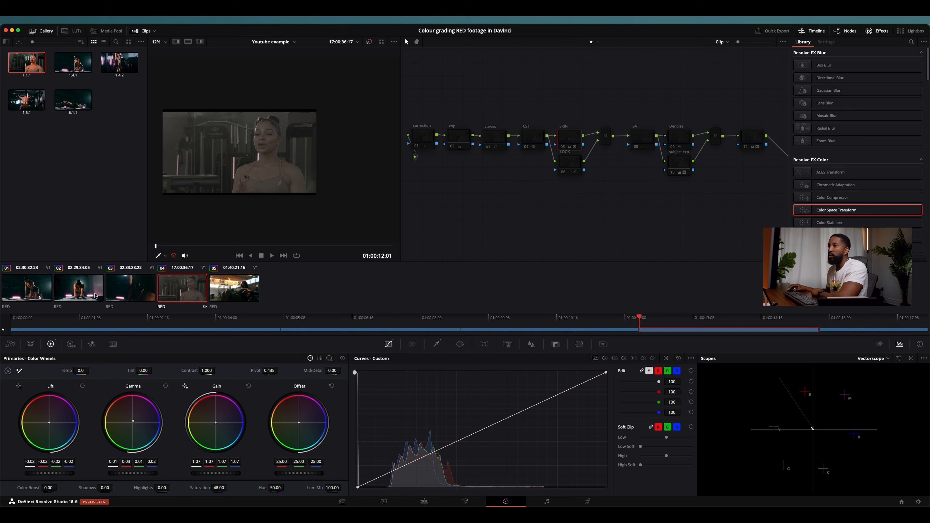
right_click(29, 290)
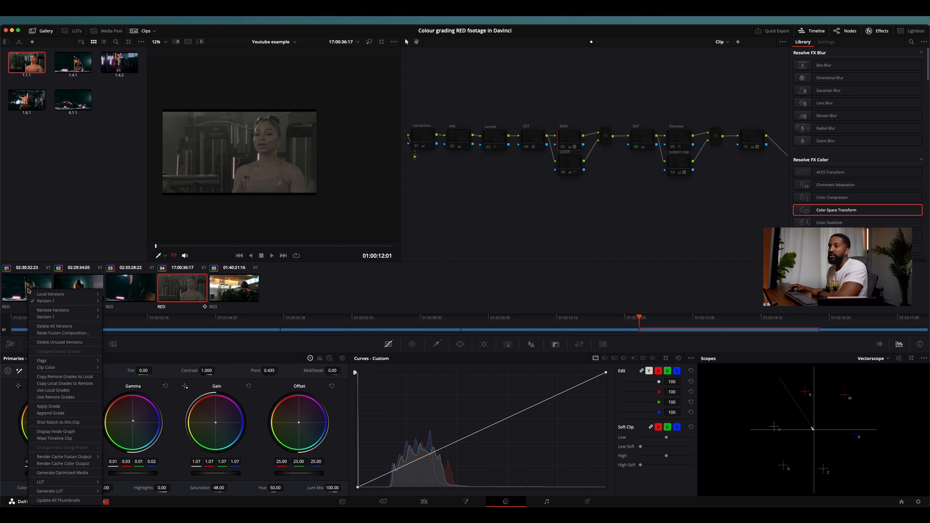
click(49, 406)
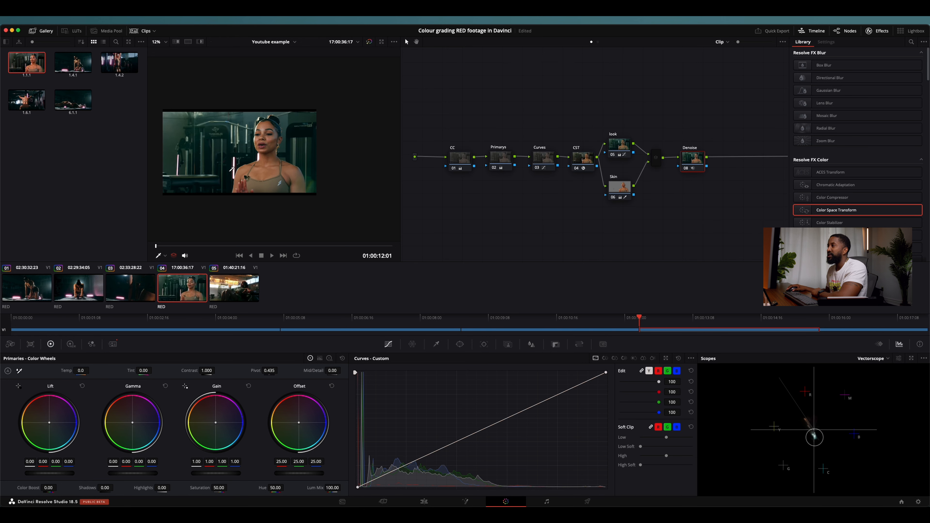
click(81, 301)
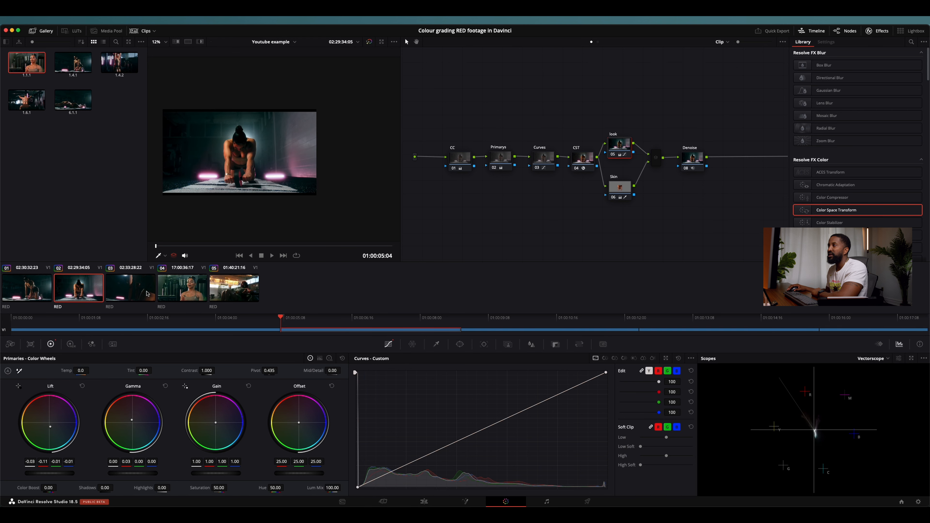
click(173, 291)
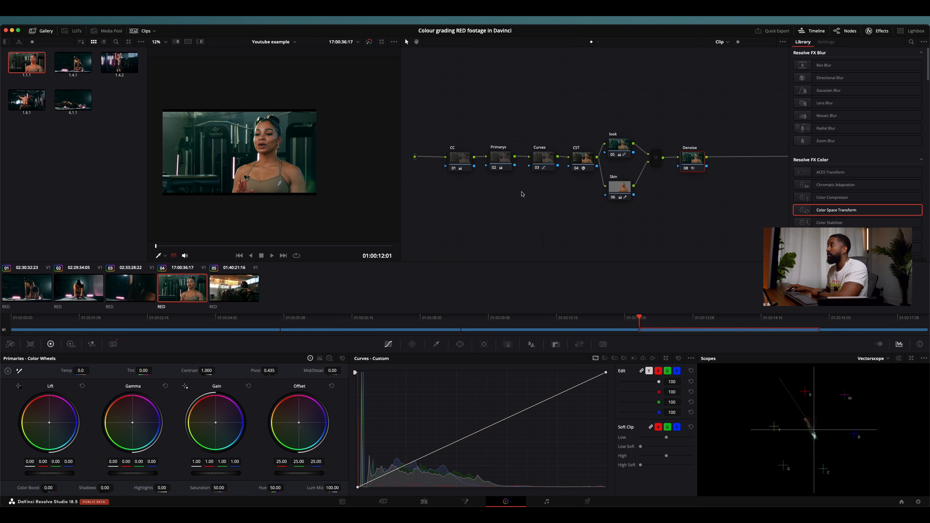
Show the Parade scope and set clip 04's Primarys node to lift -0.02, gamma 0.03 and gain 1.12
click(460, 156)
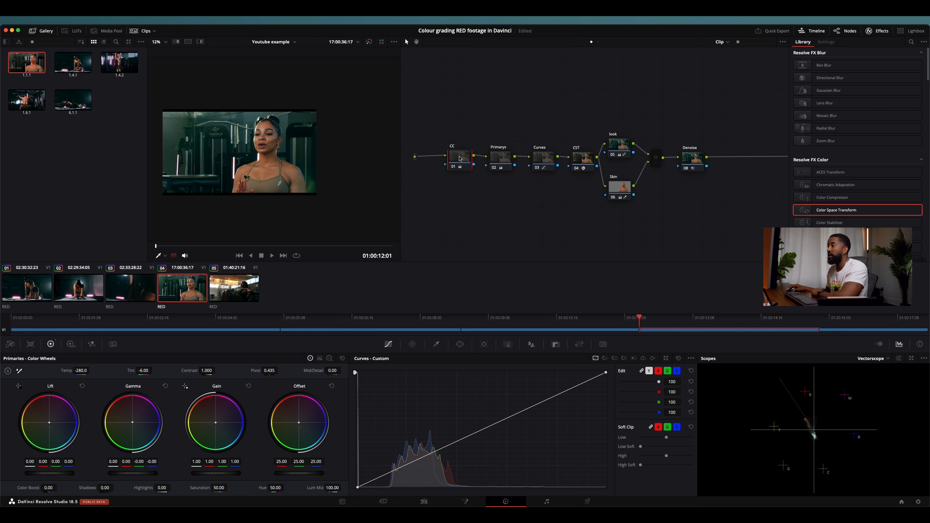
click(493, 166)
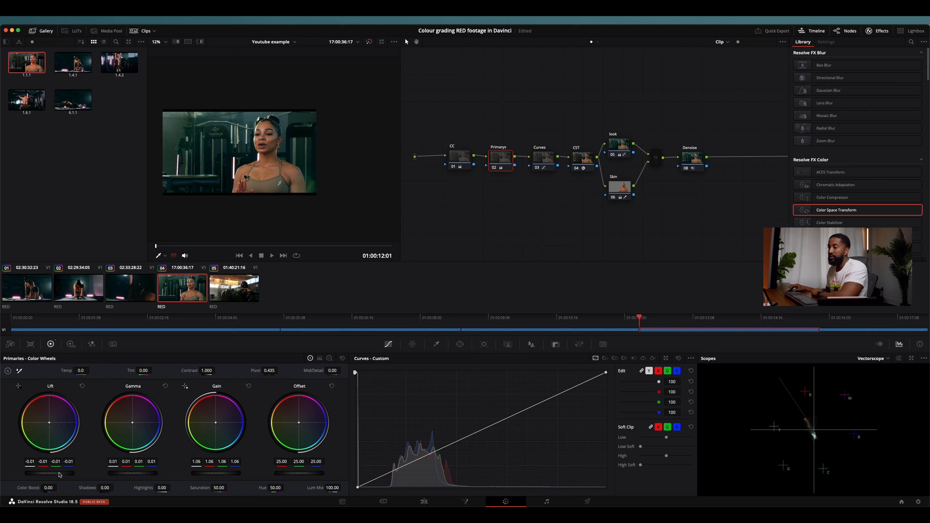
click(877, 359)
click(873, 371)
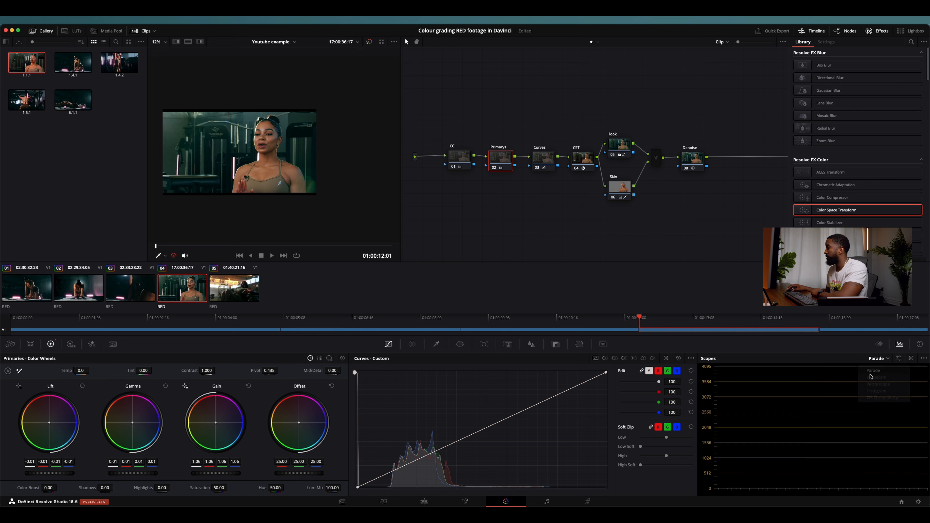
drag(55, 474, 36, 475)
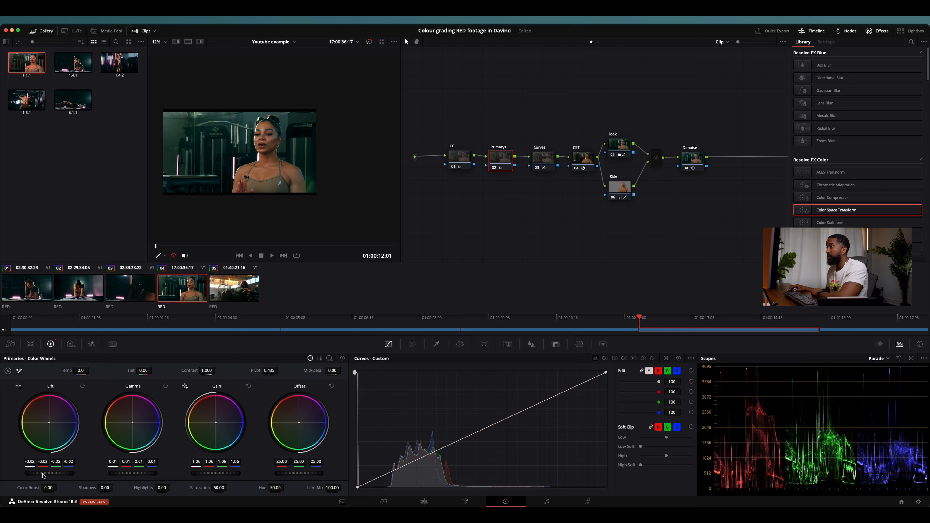
drag(125, 476, 153, 475)
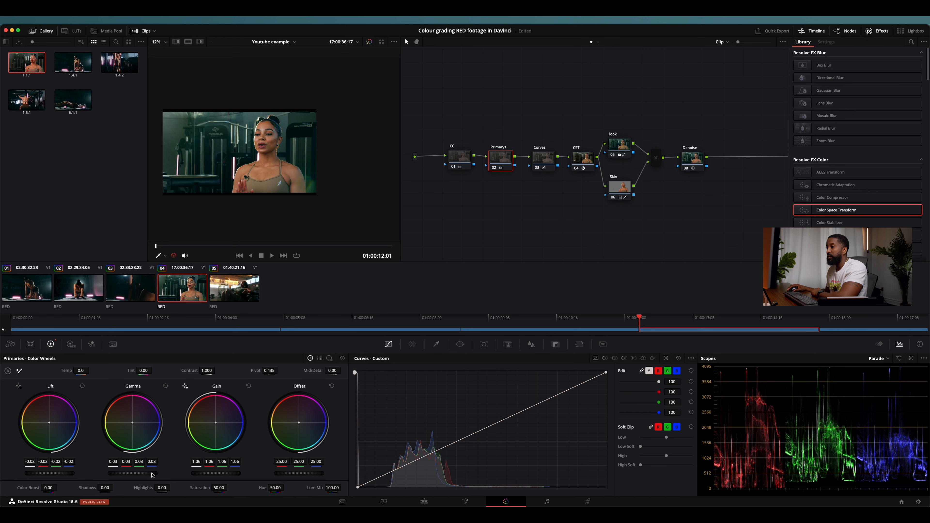
mouse_move(220, 476)
mouse_down()
mouse_move(244, 474)
mouse_move(224, 475)
mouse_up()
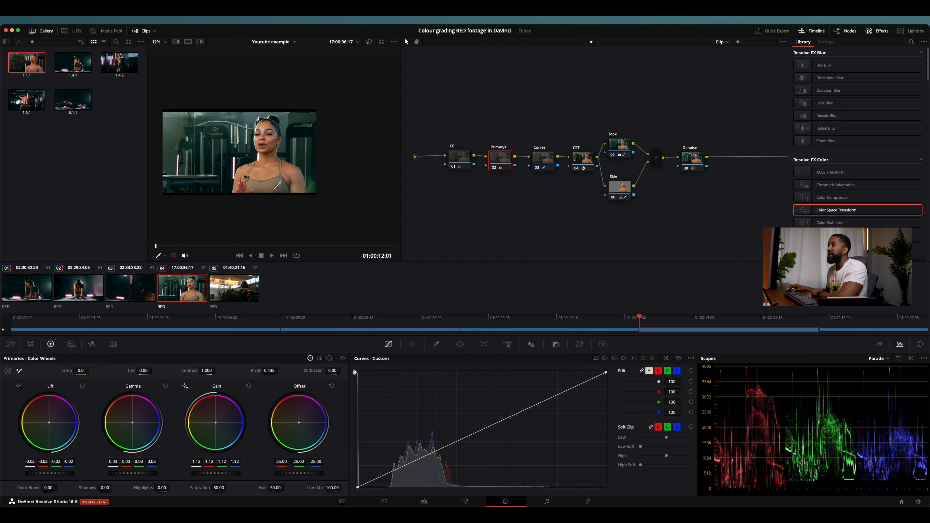
Set clip 04's CC node to temperature -250.0 and tint 0.50
click(452, 161)
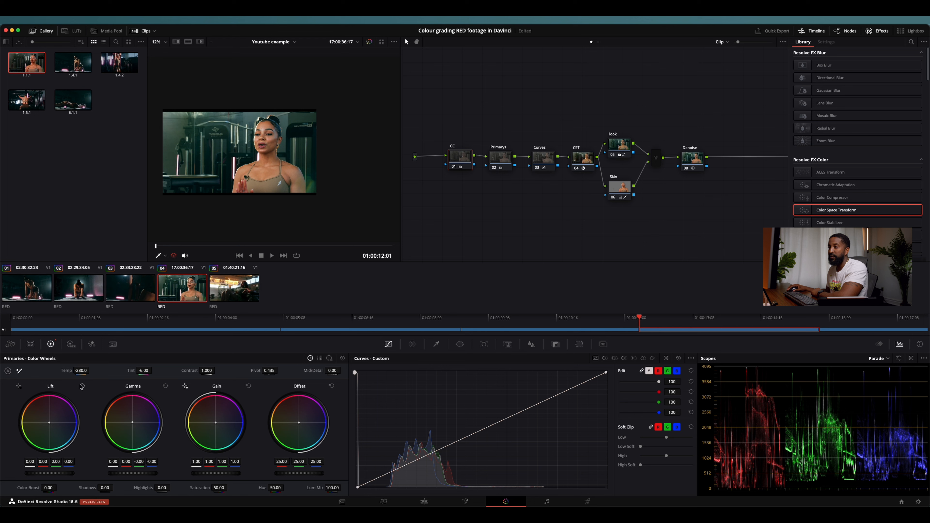
drag(79, 371, 81, 371)
drag(148, 371, 150, 371)
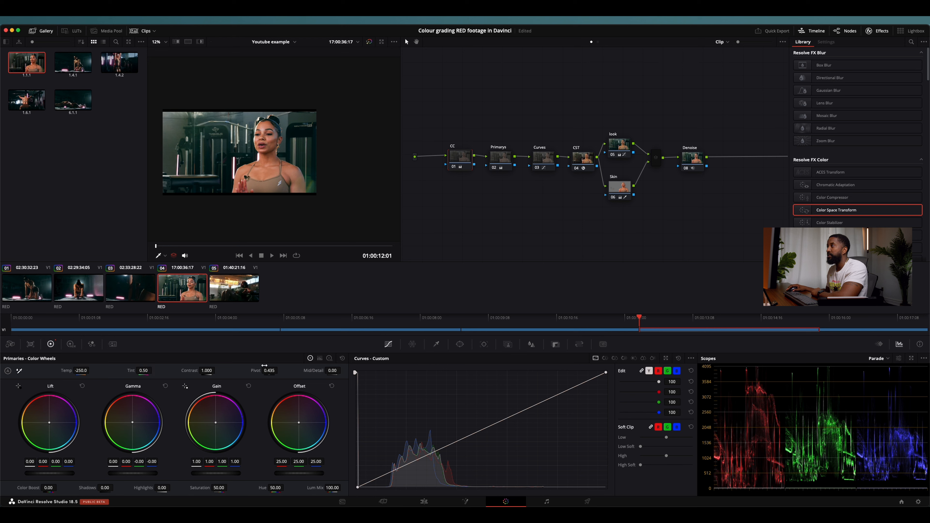
Add contrast in clip 04's Curves node by lowering the lower curve point slightly and raising the upper one
click(540, 162)
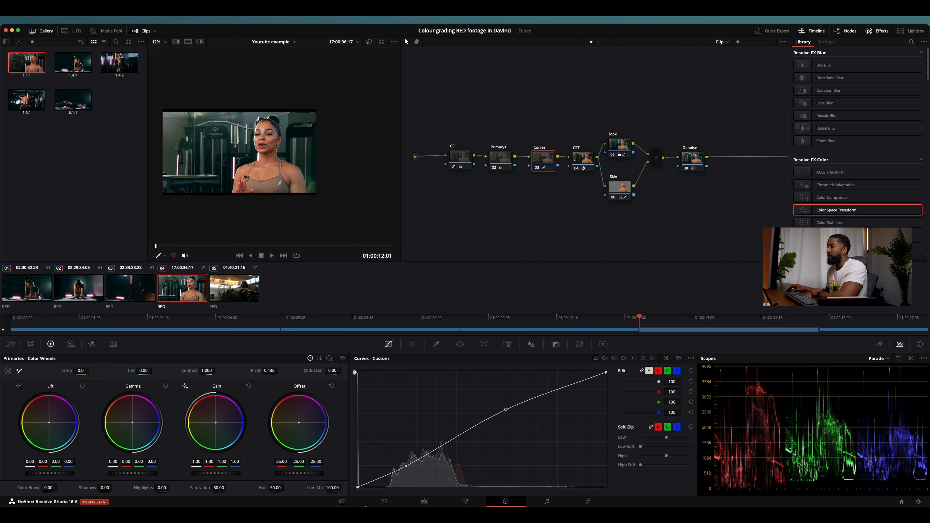
click(405, 467)
drag(406, 467, 405, 469)
drag(506, 410, 510, 405)
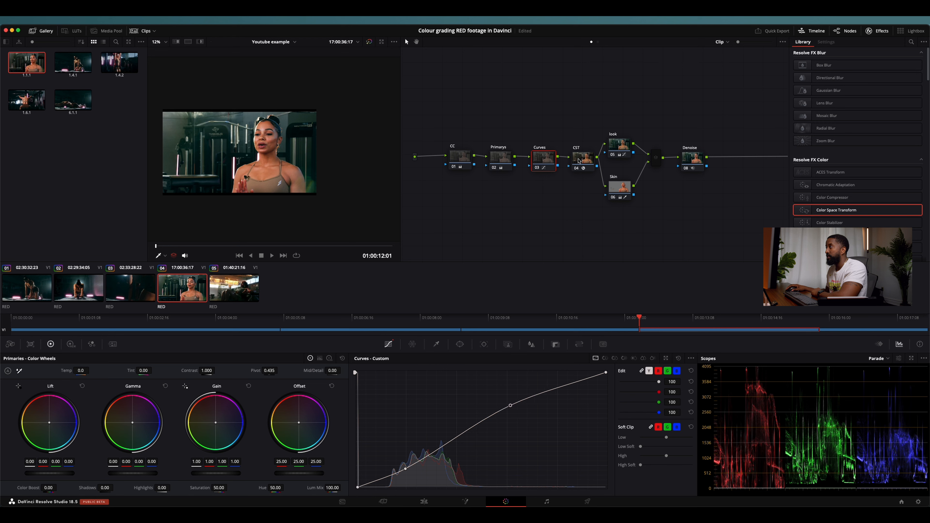
Set the lift of clip 04's look node to red -0.11 and blue 0.03, comparing the clip with clip 01
click(620, 146)
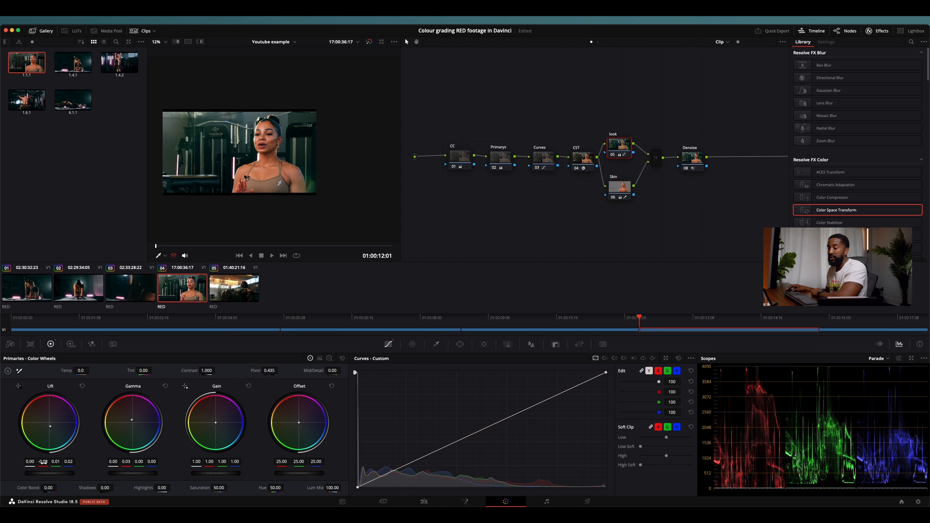
mouse_move(43, 463)
mouse_down()
mouse_move(62, 462)
mouse_move(37, 466)
mouse_move(62, 466)
mouse_move(47, 468)
mouse_up()
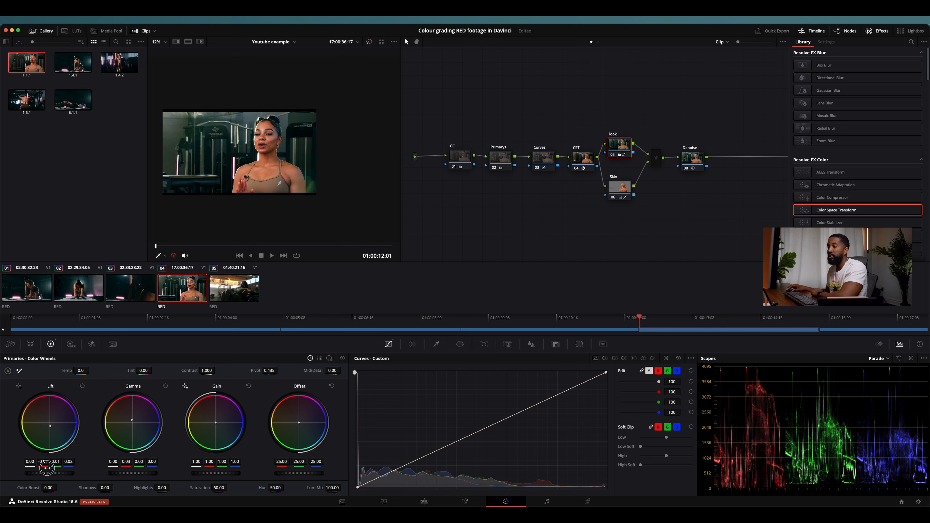
drag(67, 462, 73, 463)
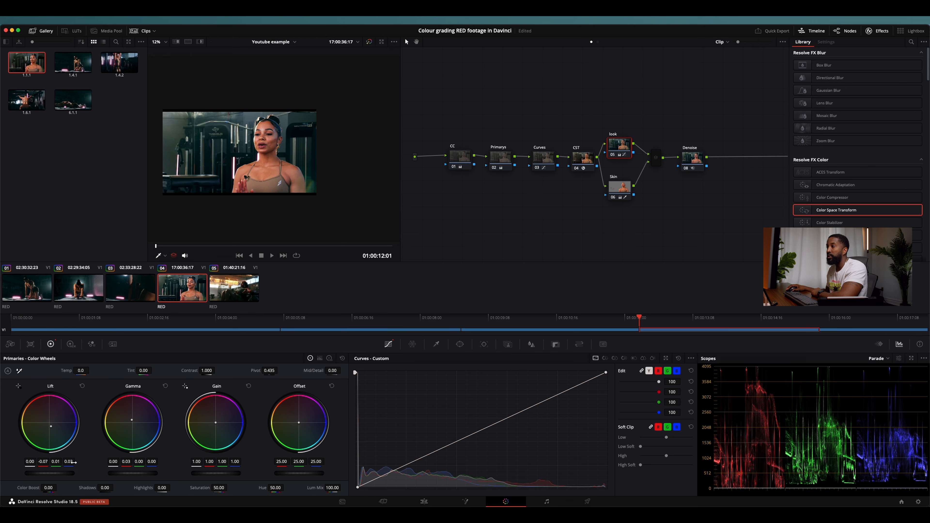
click(36, 292)
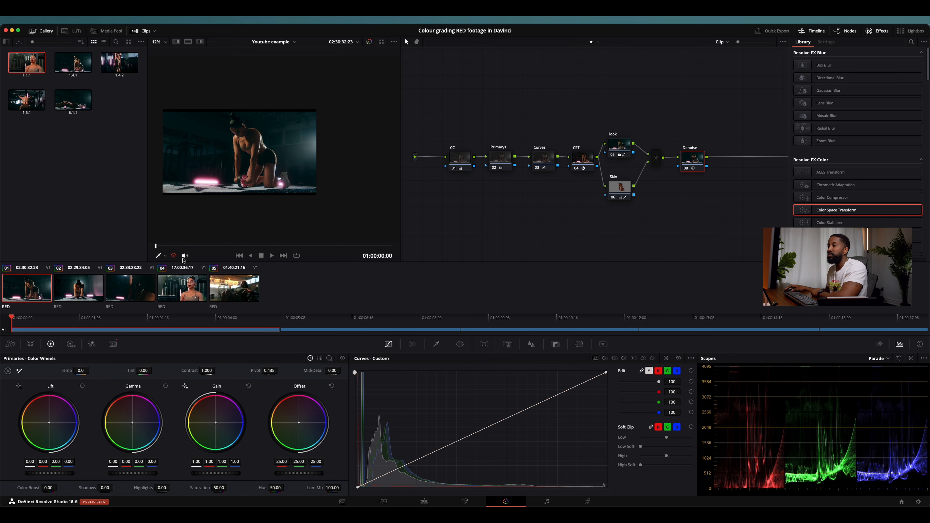
click(184, 287)
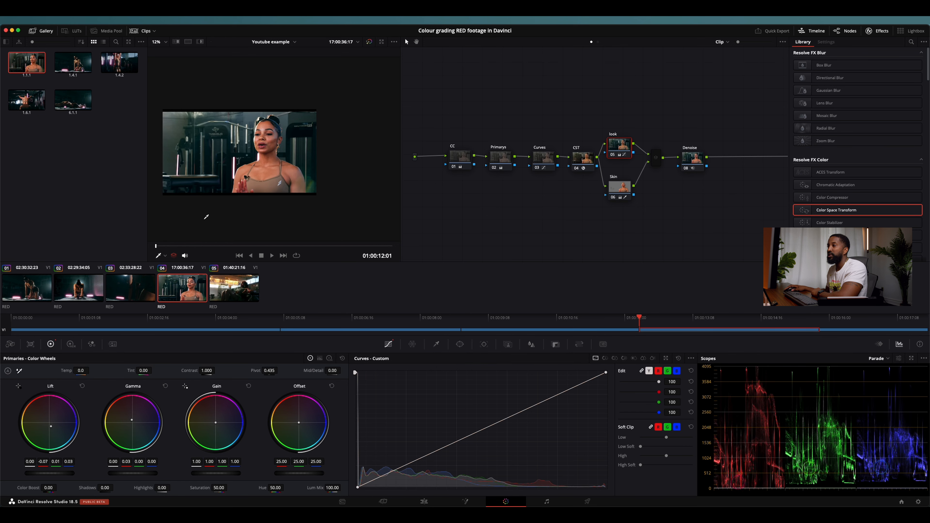
drag(68, 461, 32, 466)
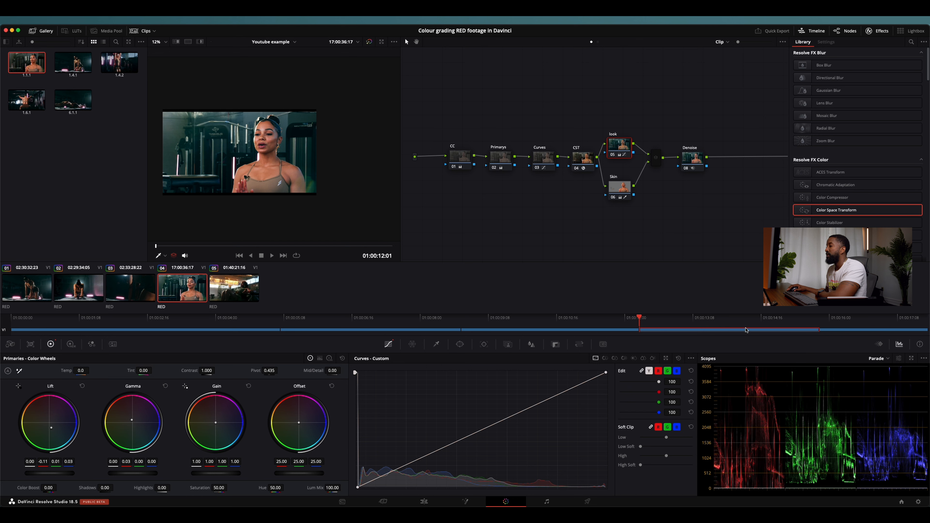
Show the Vectorscope and set clip 04's Skin node to hue 52.20 and saturation 56.20
click(886, 359)
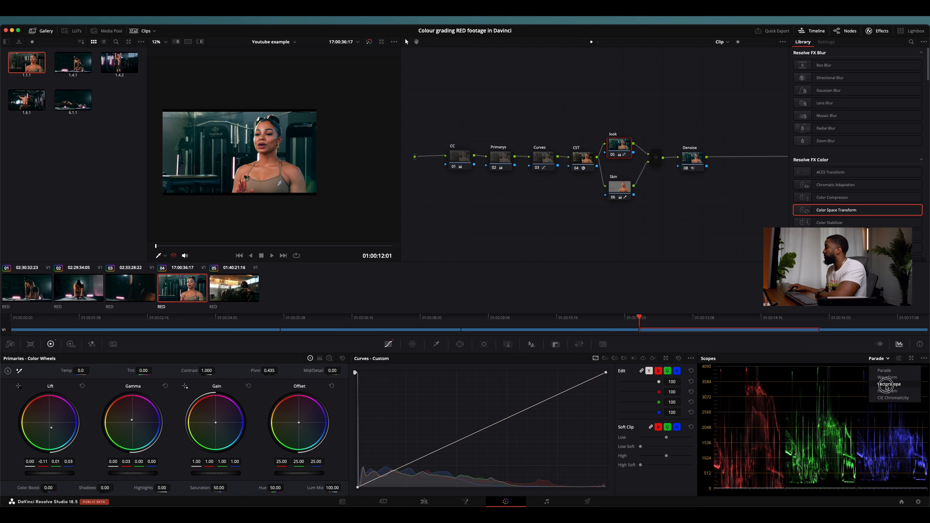
click(888, 390)
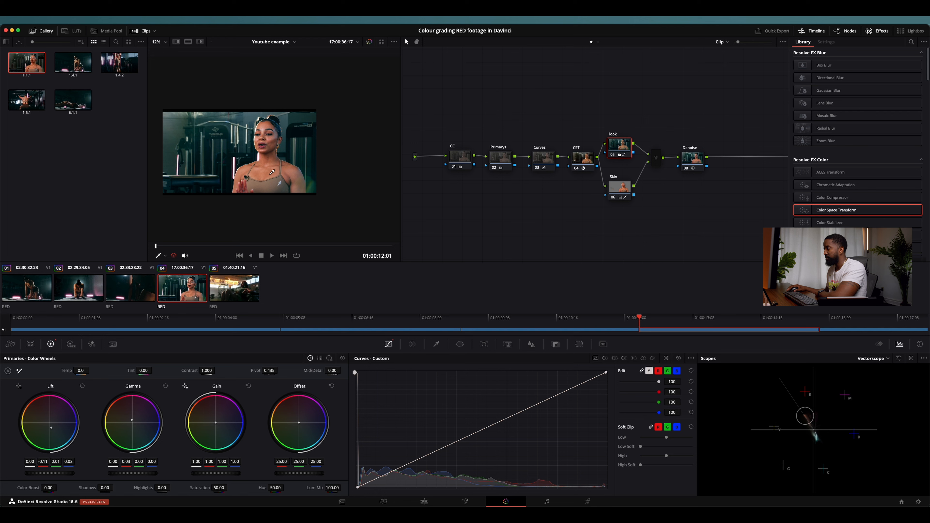
click(624, 187)
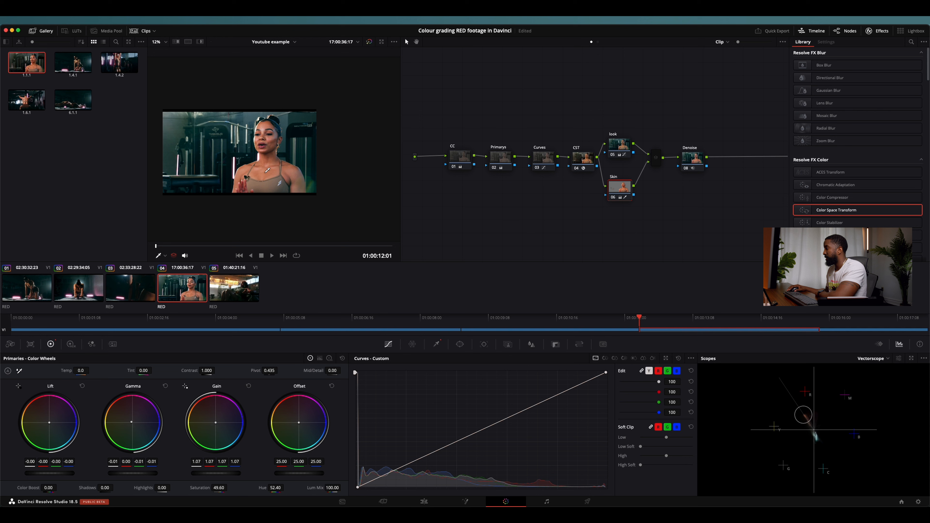
drag(276, 488, 275, 488)
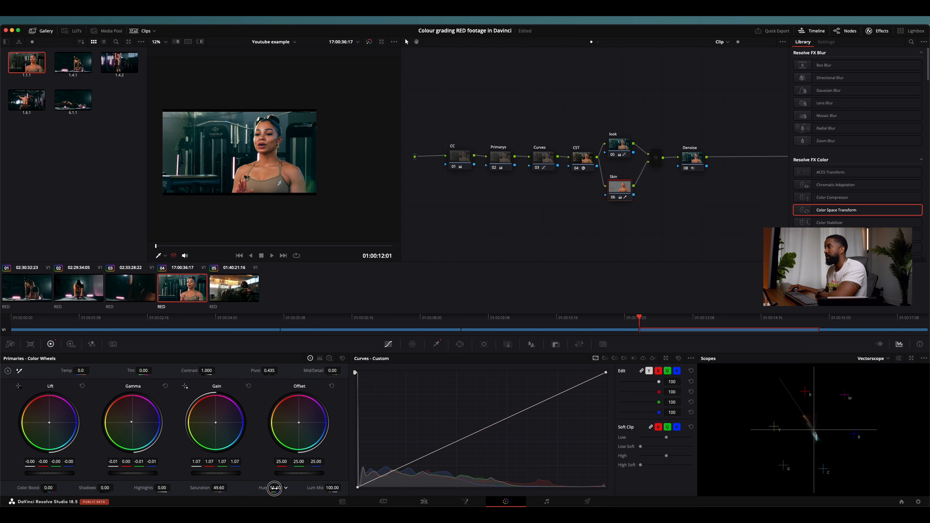
drag(276, 487, 275, 487)
mouse_move(24, 66)
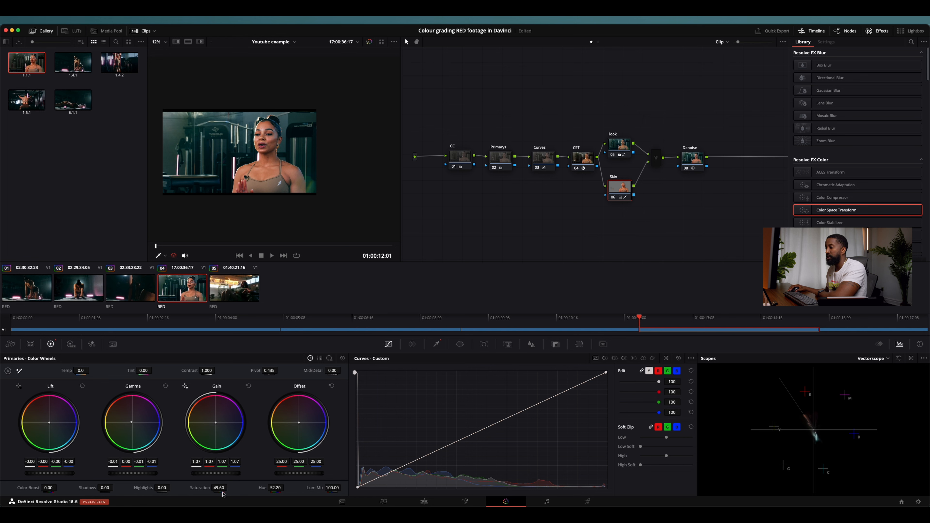
mouse_move(219, 487)
mouse_down()
mouse_move(251, 493)
mouse_move(229, 494)
mouse_up()
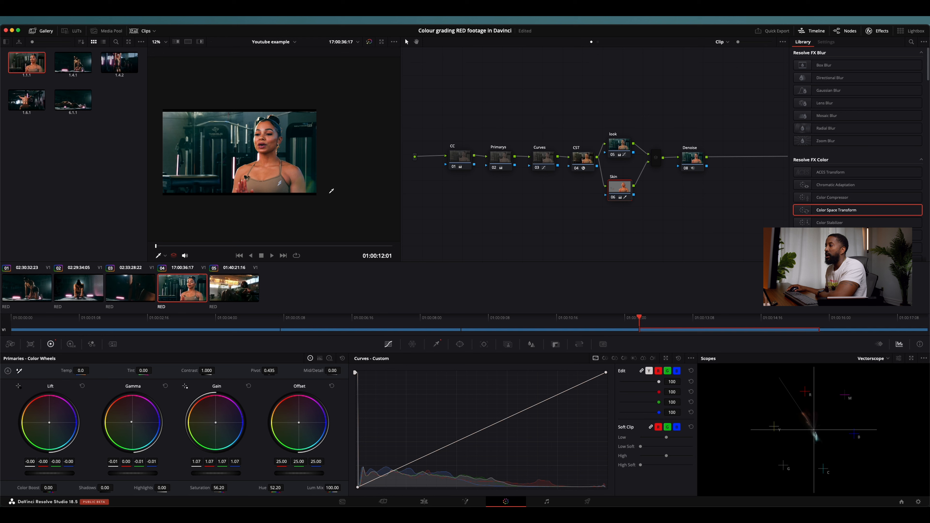
Add a serial node after Denoise with a circular window around the woman, size about 60.60 and softness about 14.32
click(692, 158)
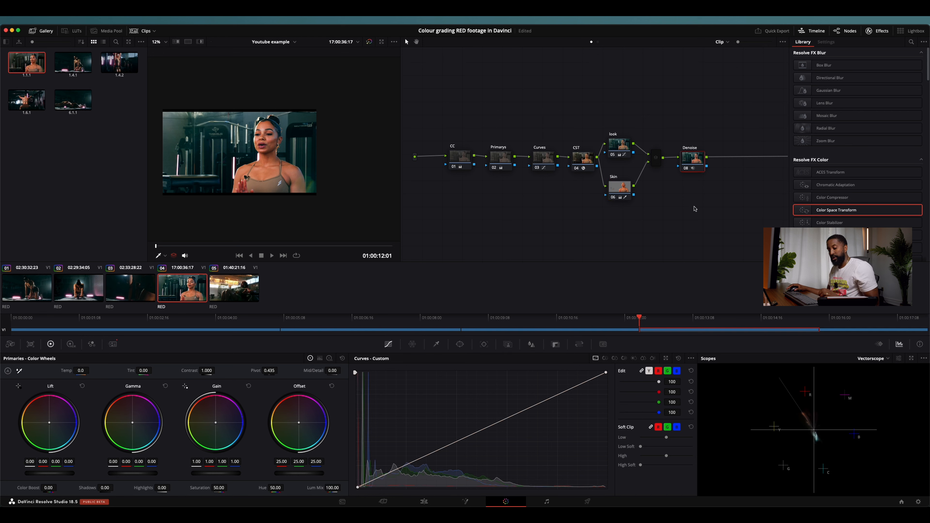
key(alt+s)
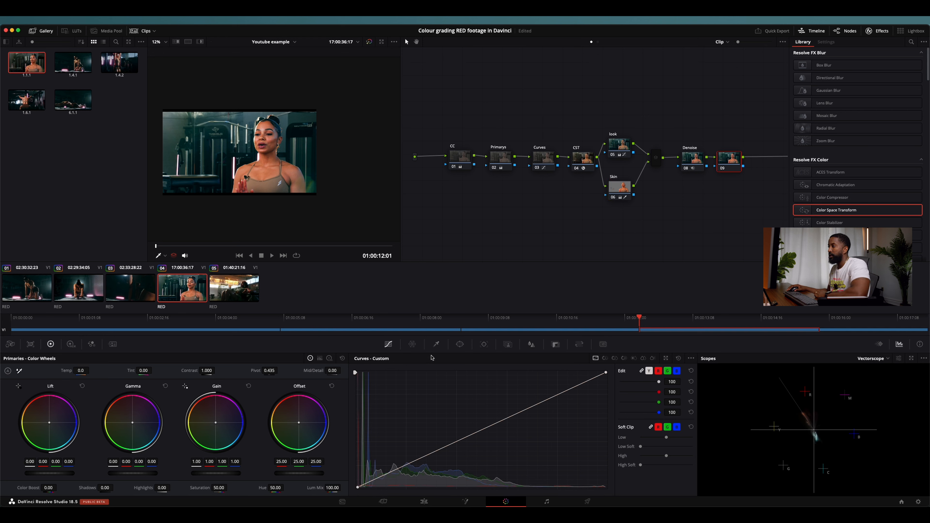
click(460, 345)
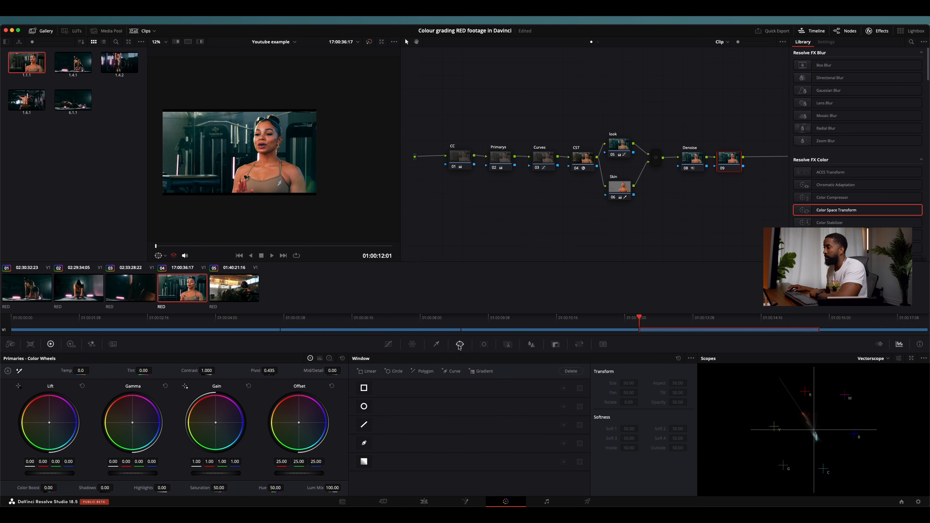
click(364, 407)
drag(239, 150, 267, 190)
drag(269, 153, 325, 157)
drag(267, 101, 266, 111)
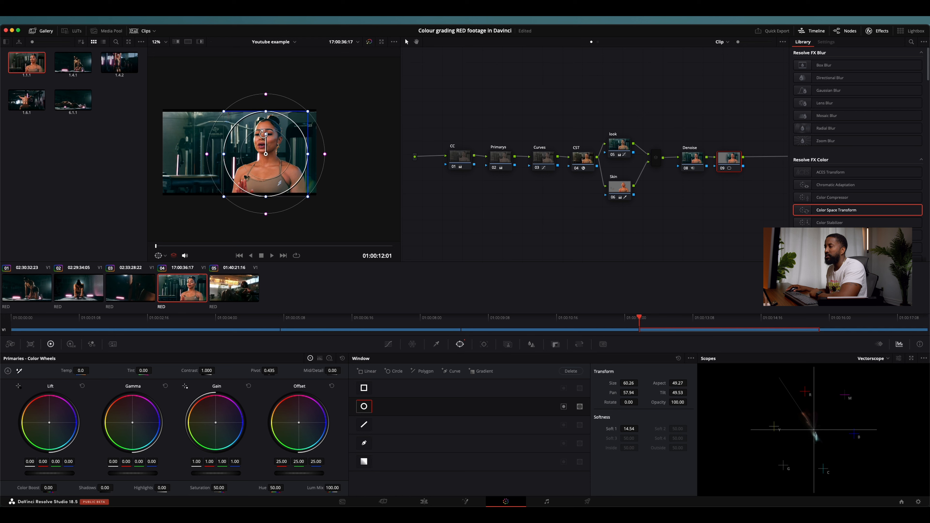
drag(226, 154, 266, 161)
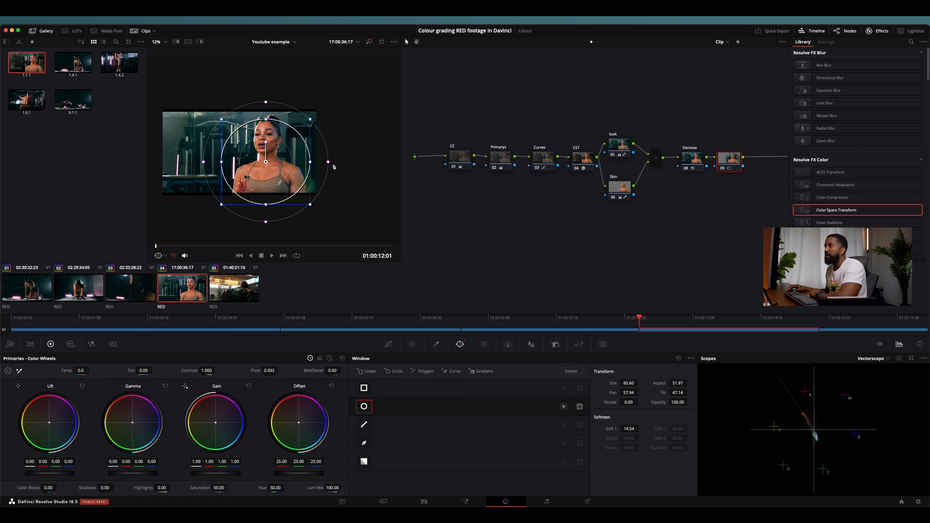
drag(328, 161, 327, 162)
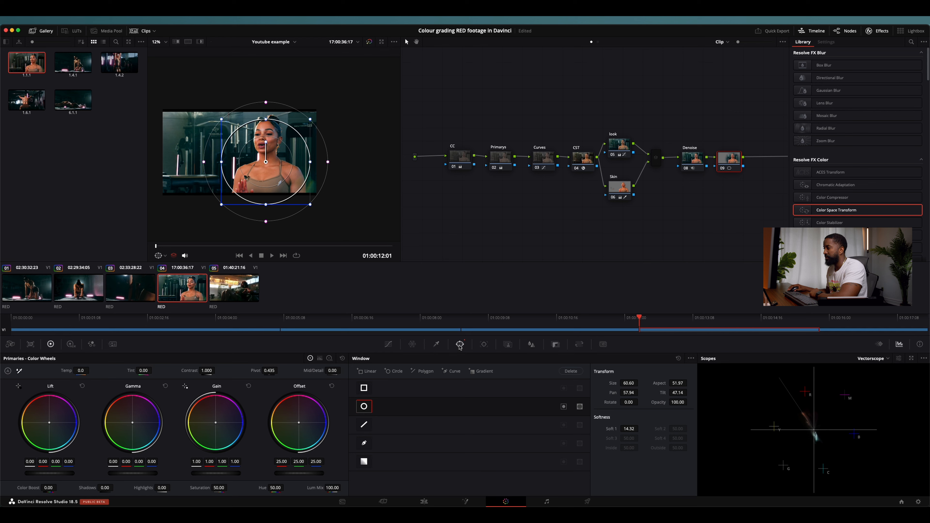
Track the circular window forward to the end of clip 04
click(483, 345)
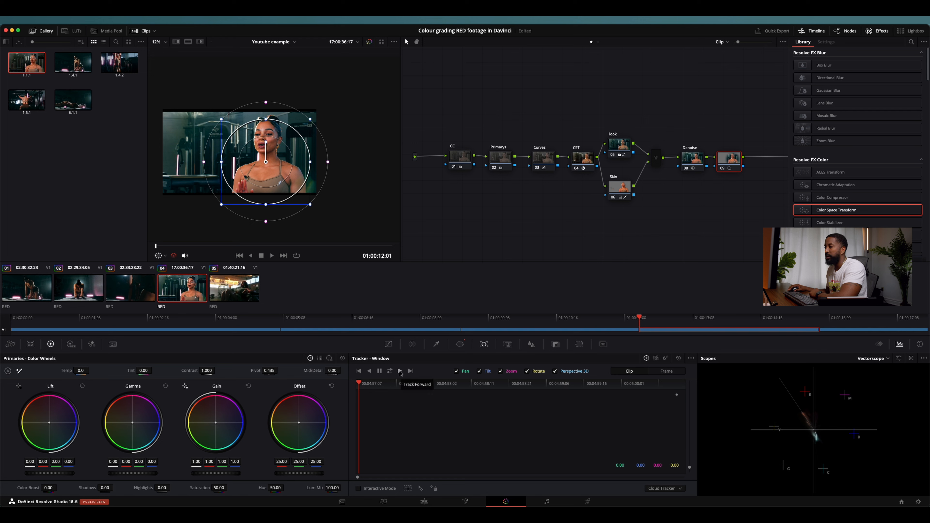
click(400, 371)
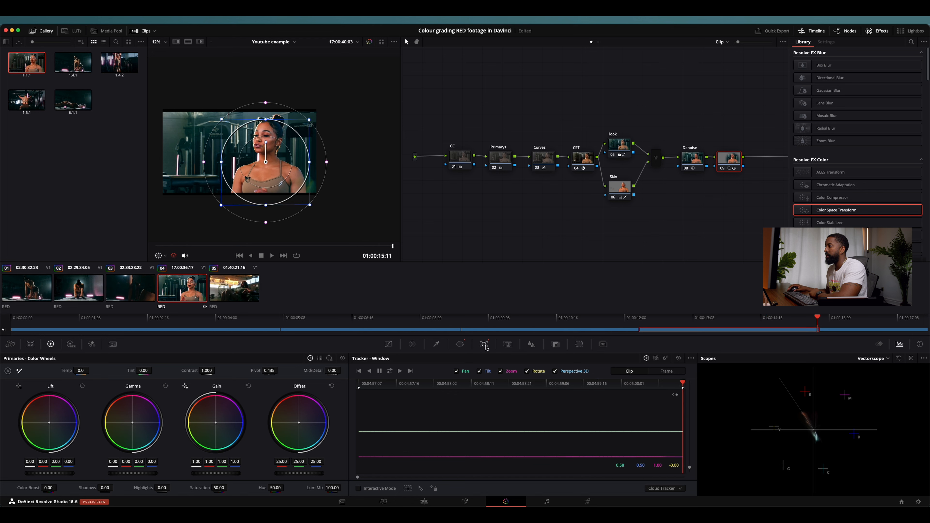
click(463, 345)
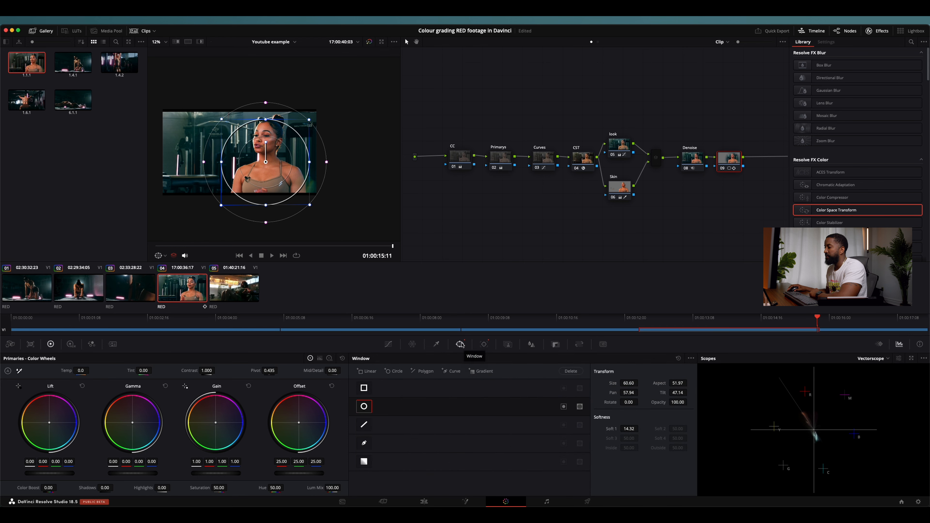
Invert the circular window in node 09 and lower the lift outside it to -0.06
drag(57, 473, 20, 475)
key(super+z)
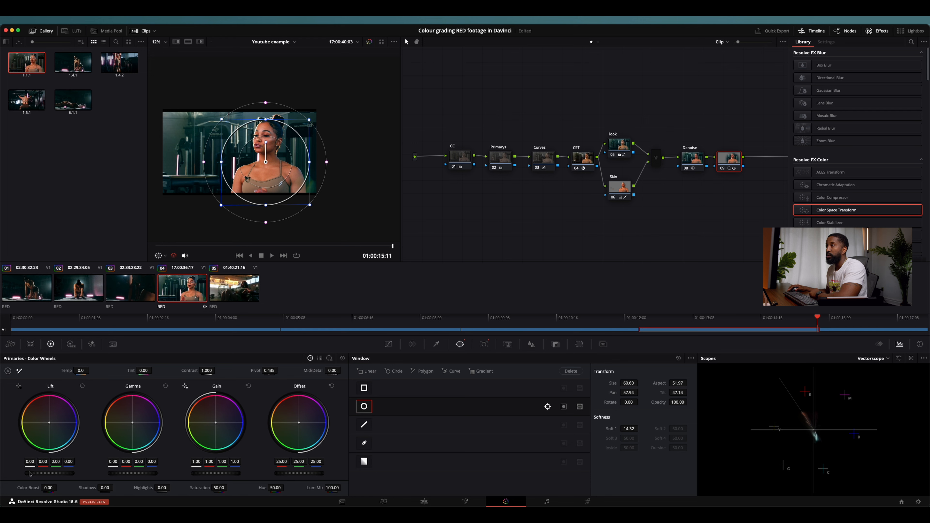
click(564, 409)
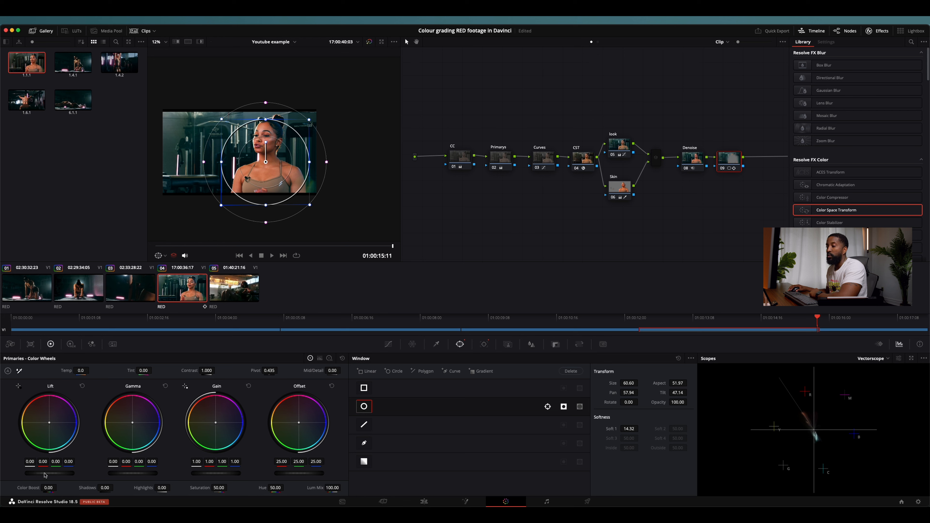
drag(43, 475, 22, 485)
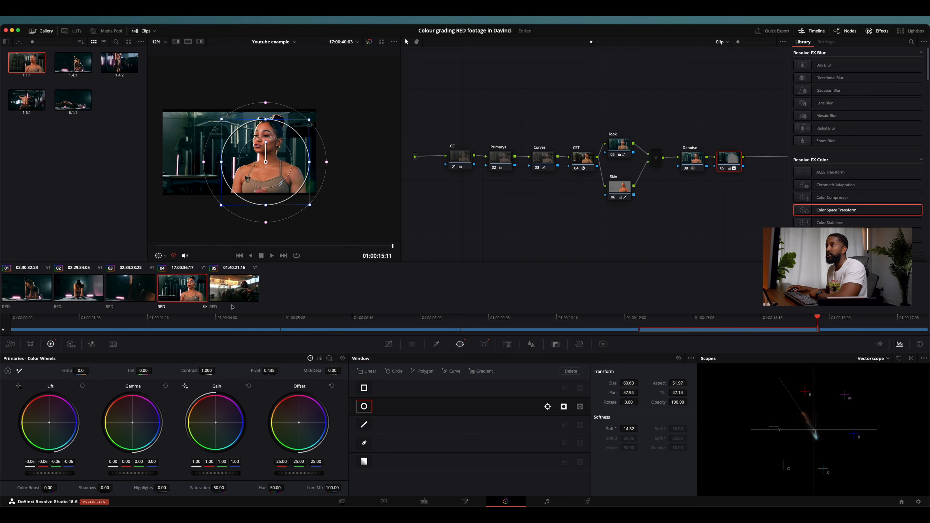
Soften the circular window to about 25.39 and set node 09 to lift -0.04, gamma -0.01 and gain 0.92
mouse_move(205, 162)
mouse_down()
mouse_move(180, 163)
mouse_move(190, 161)
mouse_up()
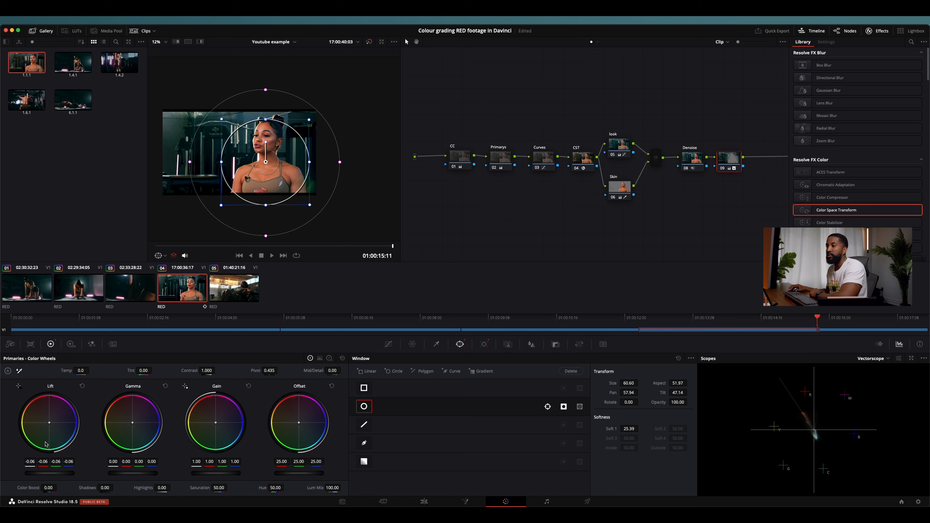
mouse_move(50, 478)
mouse_down()
mouse_move(84, 476)
mouse_move(50, 478)
mouse_up()
drag(147, 477, 134, 477)
drag(226, 476, 198, 474)
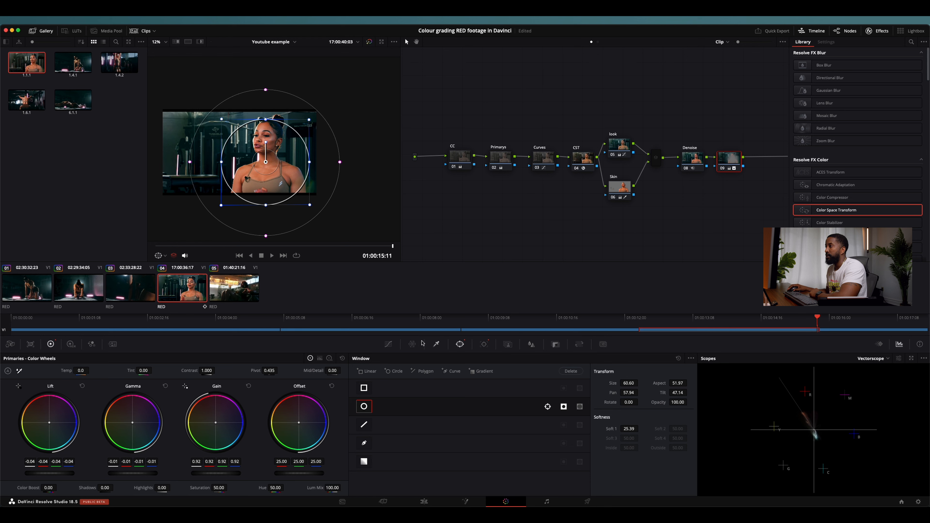
Hide the window outline in the viewer and compare clip 04 with node 09 disabled and enabled
click(158, 255)
click(167, 265)
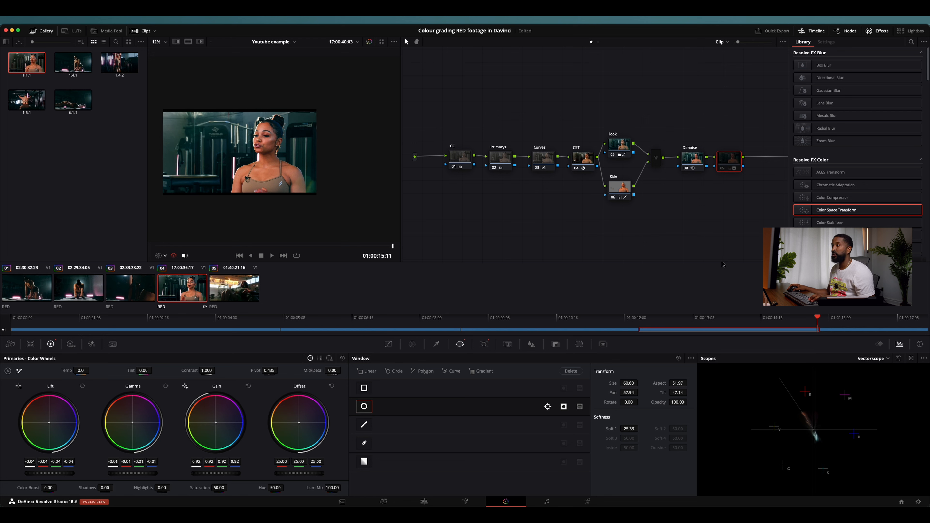
key(ctrl+d)
key(ctrl+d)
key(ctrl+d)
key(ctrl+d)
key(ctrl+d)
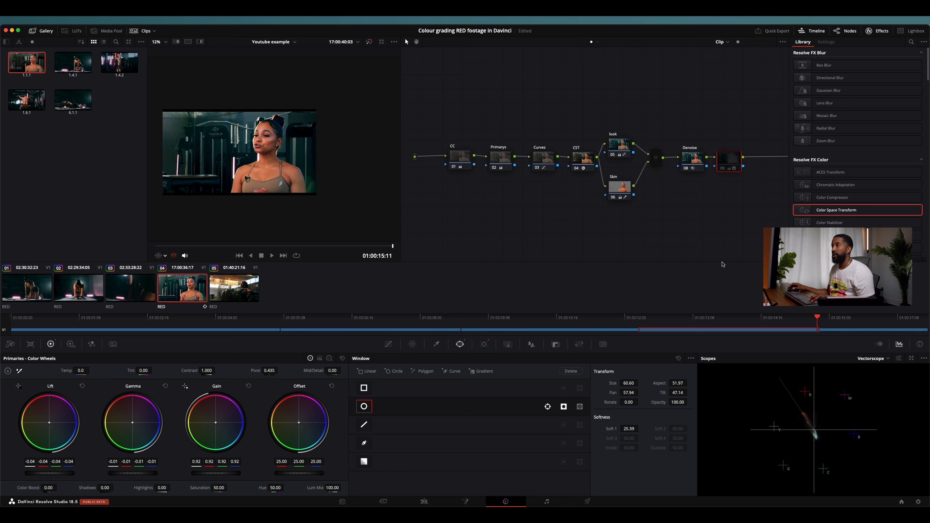
key(ctrl+d)
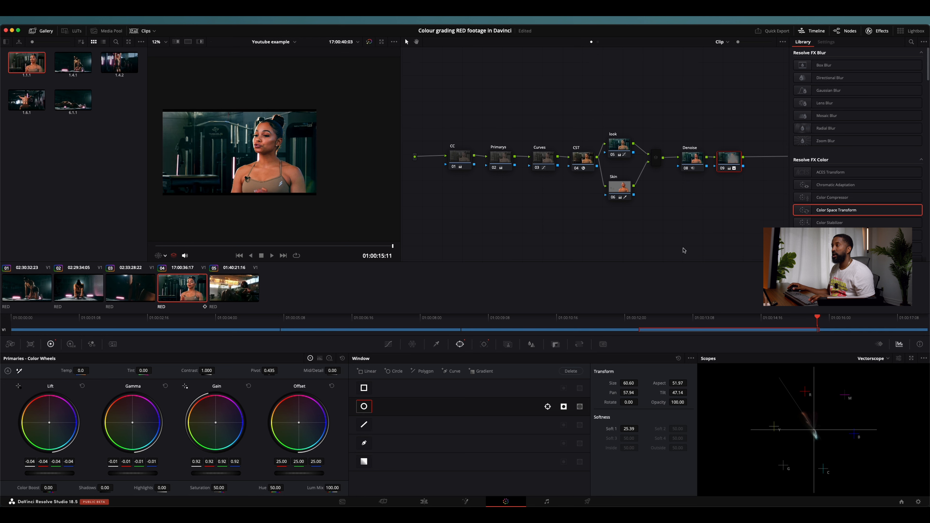
key(ctrl+d)
key(ctrl+d)
key(ctrl+d)
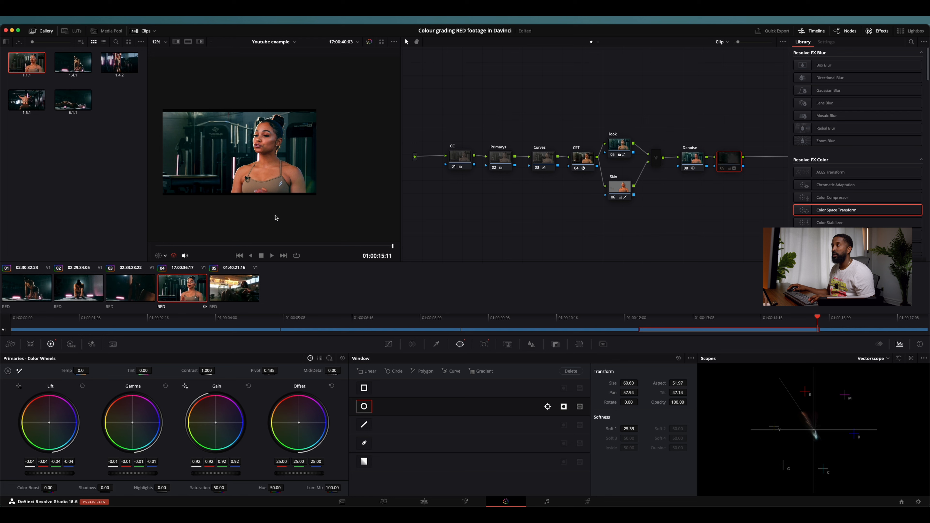
key(ctrl+d)
key(ctrl+d)
key(ctrl+d)
key(ctrl+d)
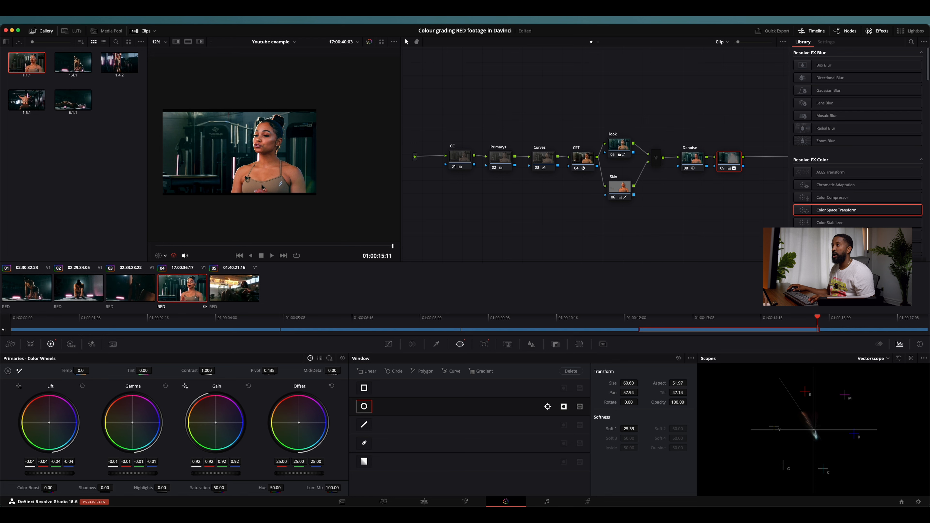
key(ctrl+d)
key(ctrl+d)
key(ctrl+d)
Set clip 04's Skin node to gain 1.09, master gamma -0.01 and temperature 180.0
click(615, 198)
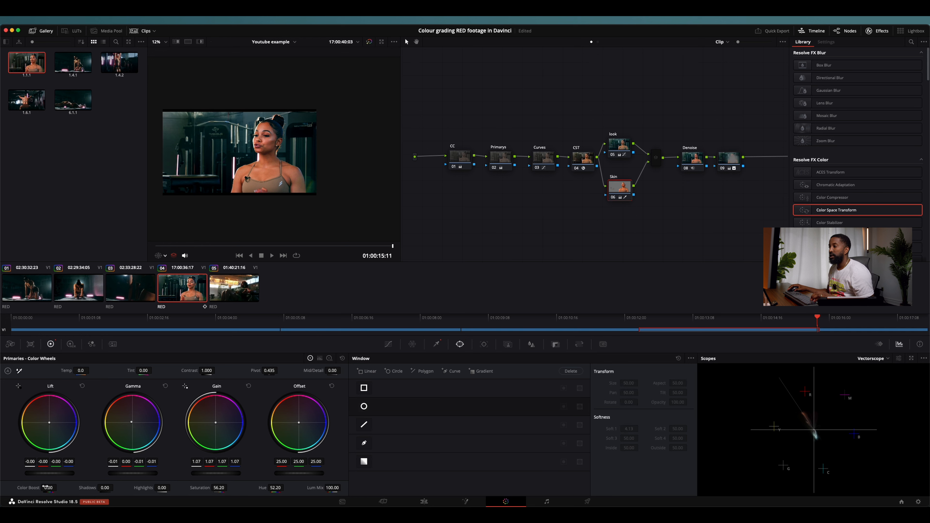
drag(219, 475, 230, 475)
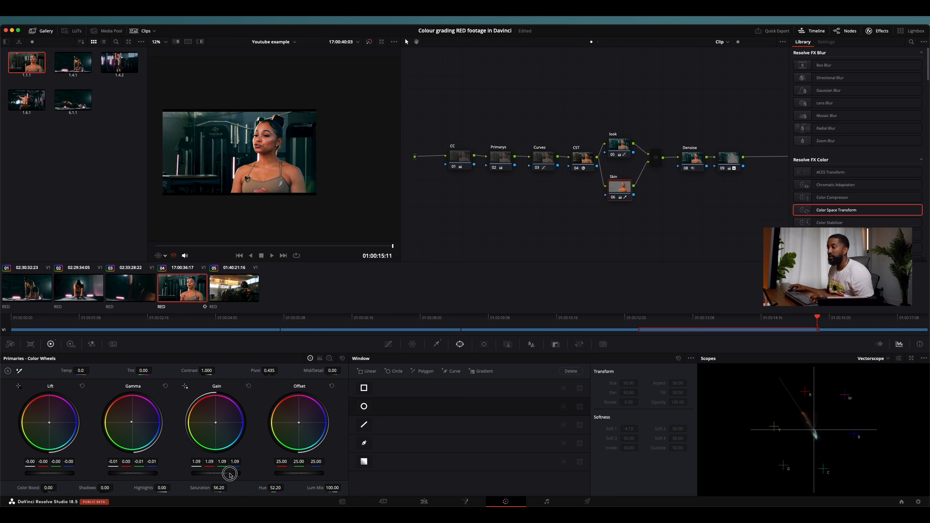
drag(139, 475, 123, 475)
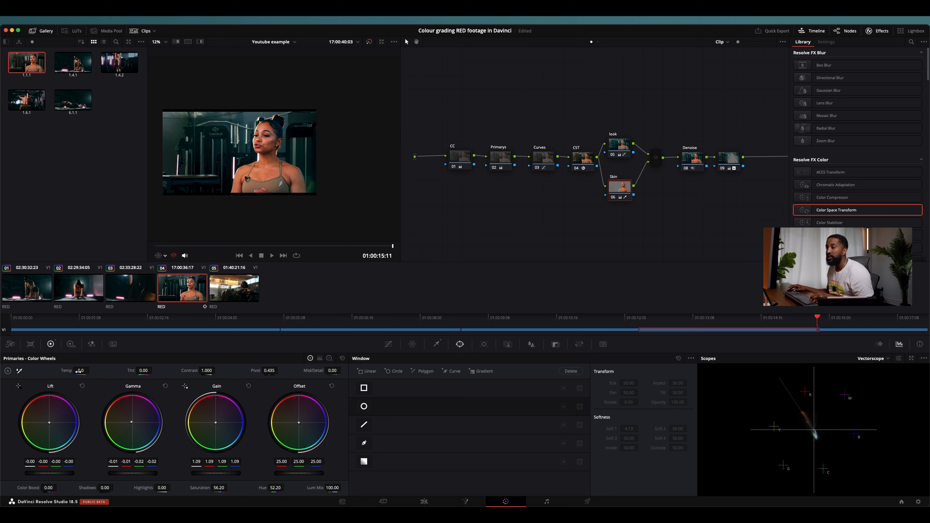
drag(79, 371, 85, 371)
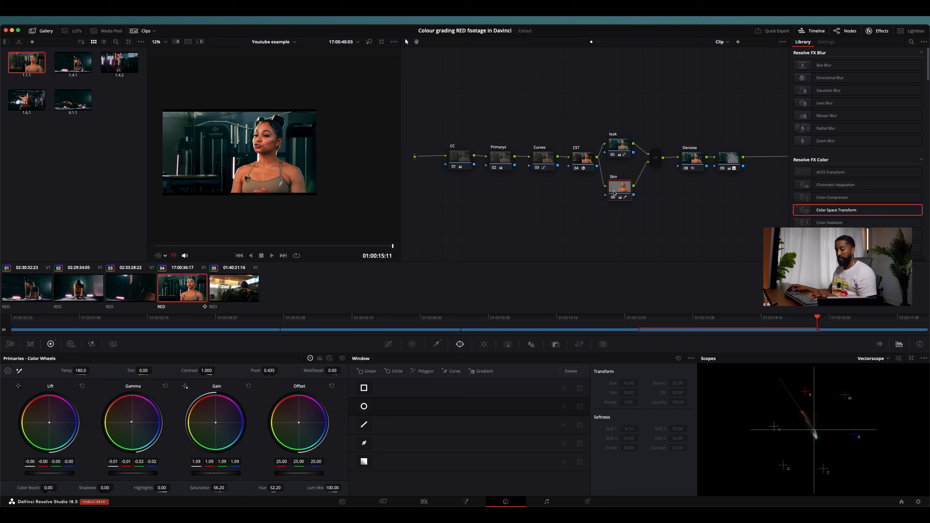
Compare clip 04 with the Skin node disabled and enabled, leaving the node enabled
right_click(614, 194)
click(622, 229)
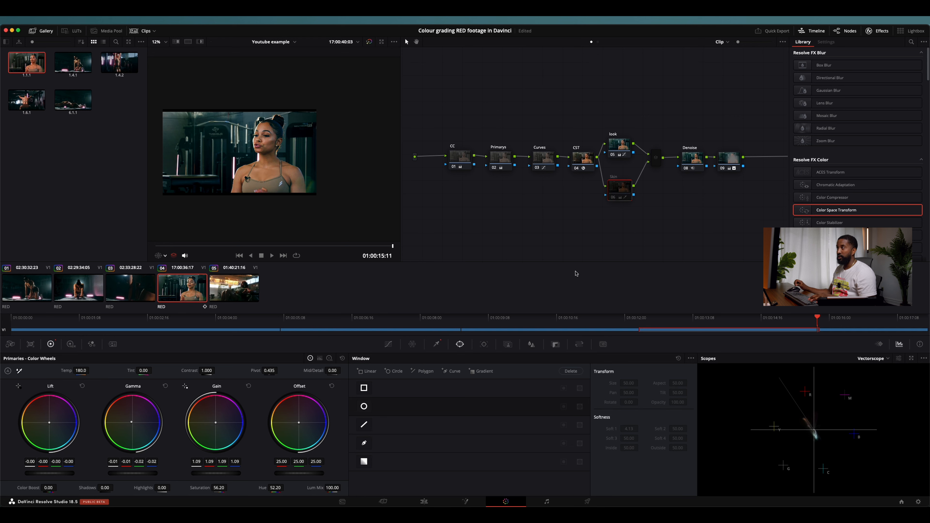
key(super+d)
key(super+d)
key(super+d)
key(super+d)
key(super+d)
key(super+d)
key(super+d)
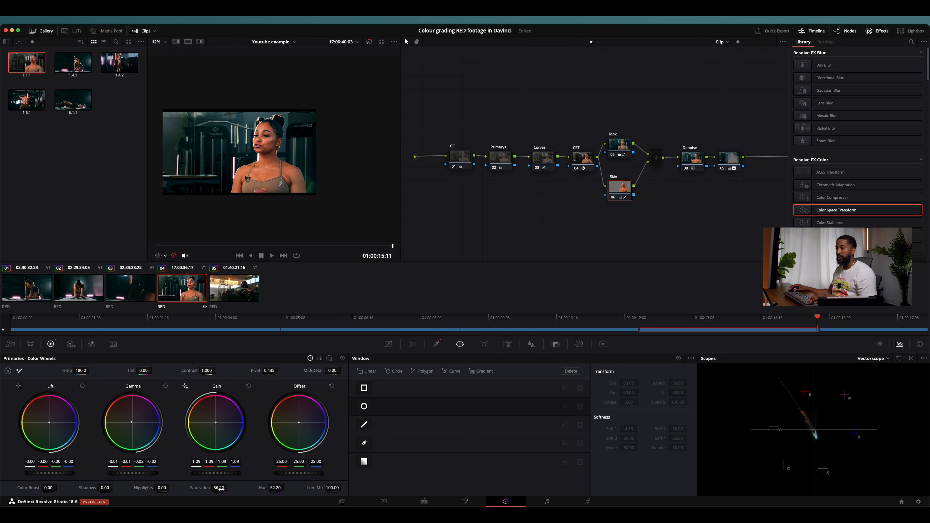
Lower the Skin node's saturation to 51.80 and compare clip 04 with the node disabled and enabled
drag(220, 489, 214, 492)
key(super+d)
key(super+d)
key(super+d)
key(super+d)
key(super+d)
key(super+d)
key(super+d)
key(super+d)
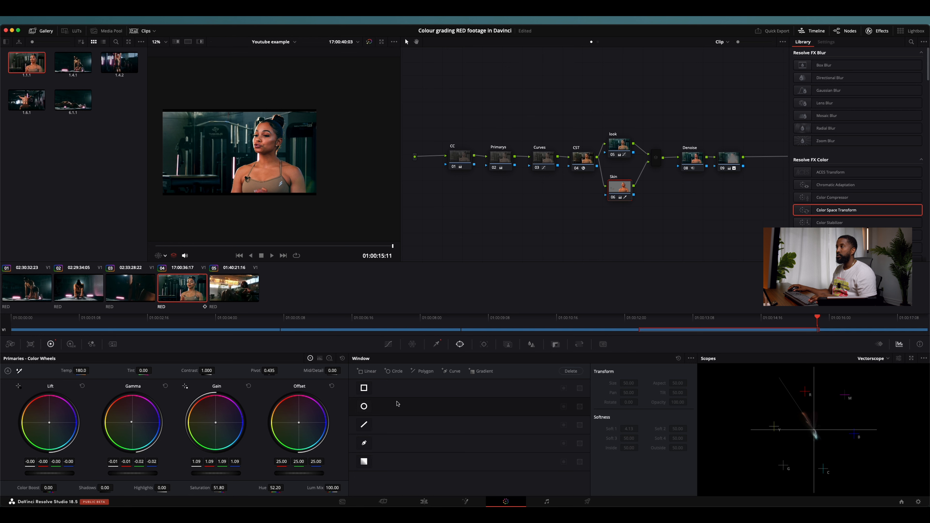
Review the graded clips 03, 02 and 01 one after another, and return through them to clip 04
click(655, 157)
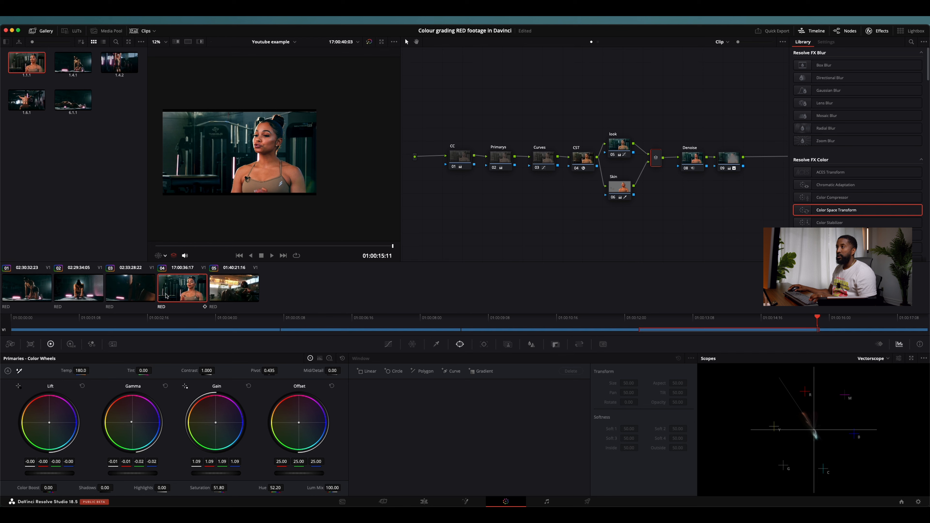
click(131, 293)
click(80, 294)
click(35, 296)
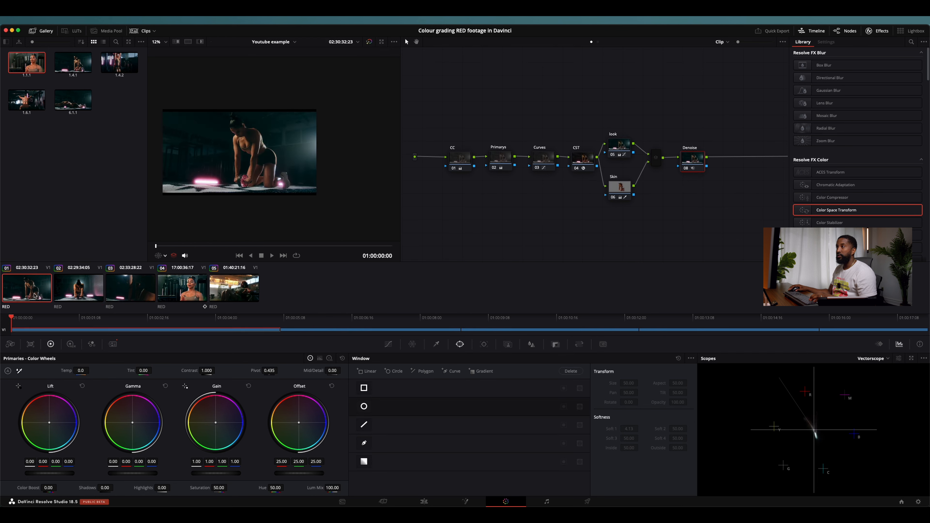
click(101, 292)
click(135, 295)
click(172, 299)
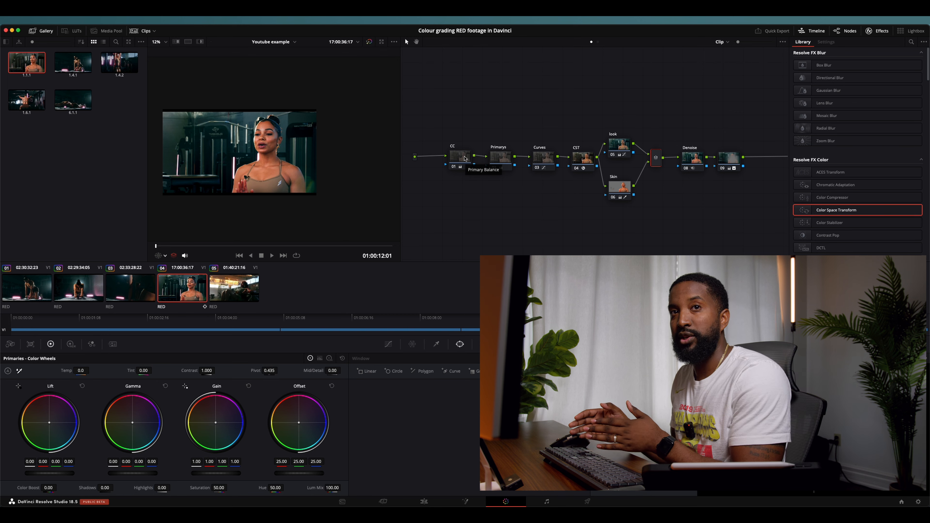
Review clip 04's node order from CC through Primarys and Curves to the CST node, going through the sequence twice
click(460, 157)
click(501, 157)
click(544, 158)
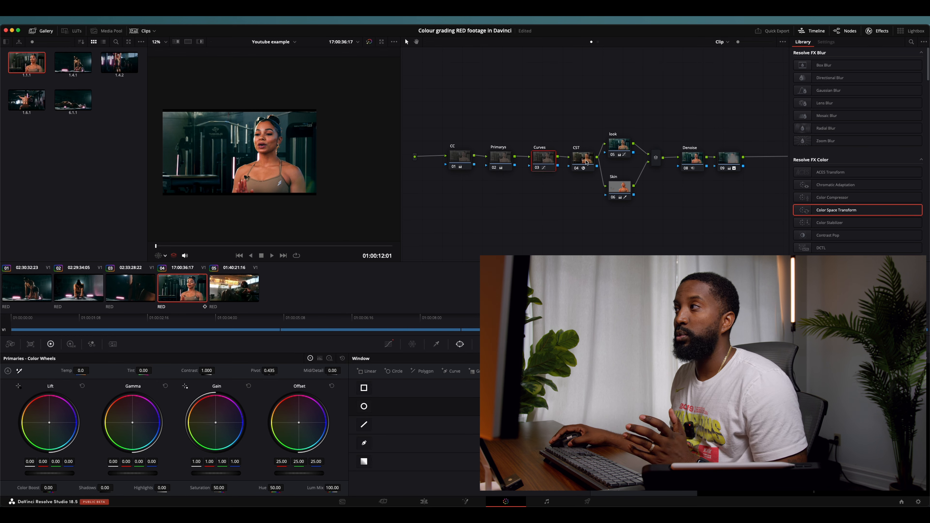
click(583, 159)
click(462, 158)
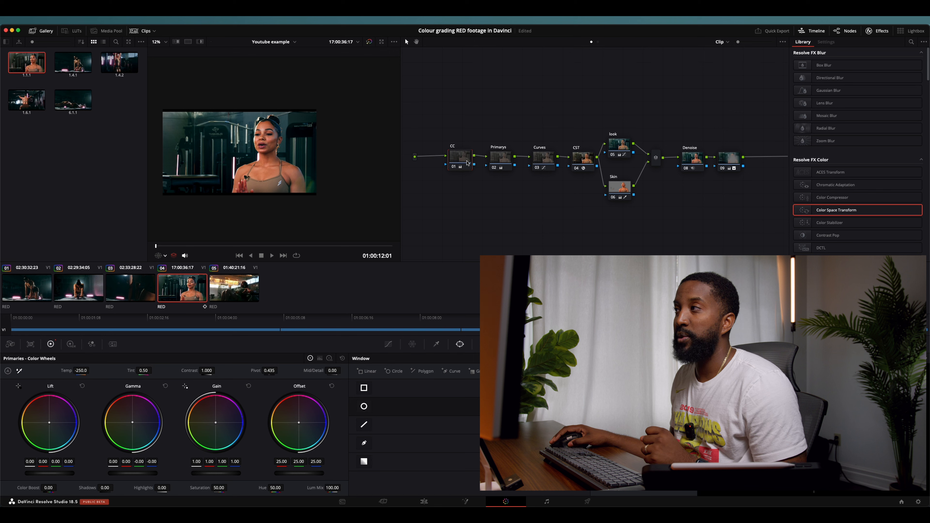
click(502, 158)
click(543, 158)
click(588, 168)
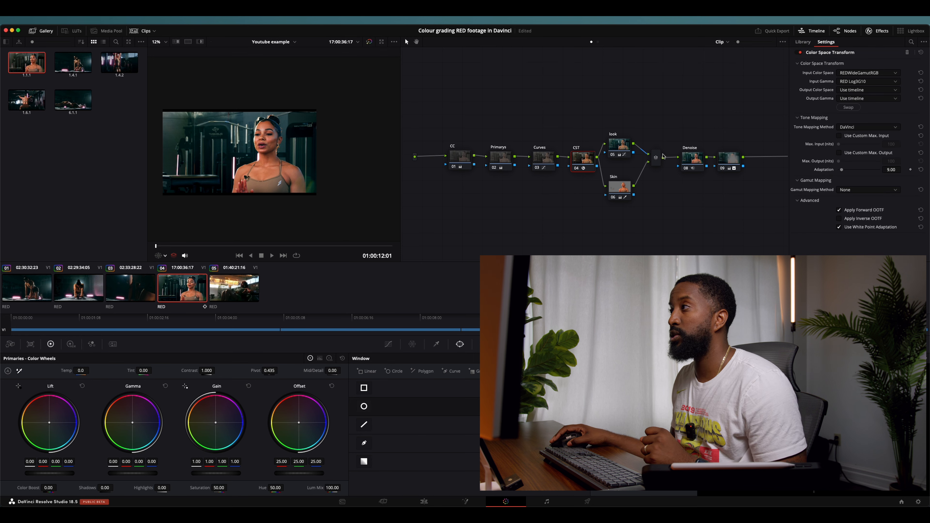